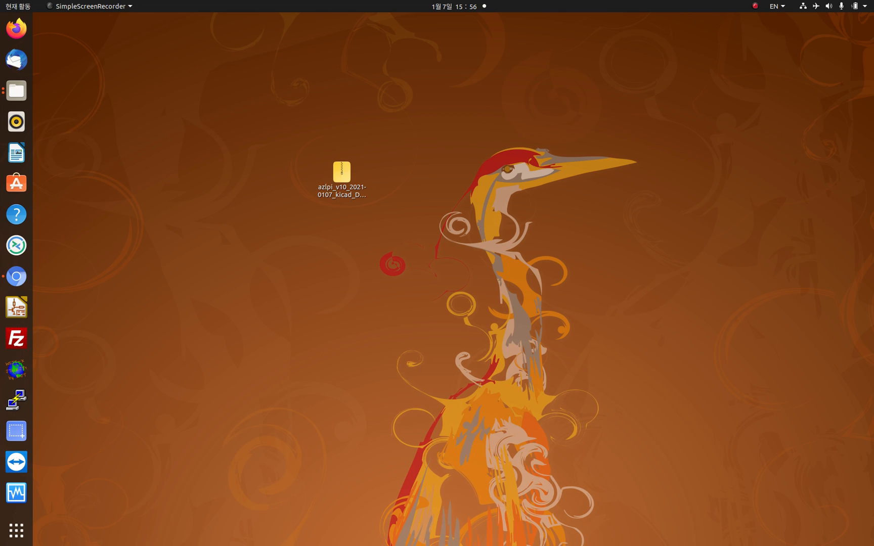
Move the azlpi_v10_20210107_kicad zip archive to a clear spot on the desktop and extract it into a desktop folder
{"action": "left_click", "coordinate": [318, 169]}
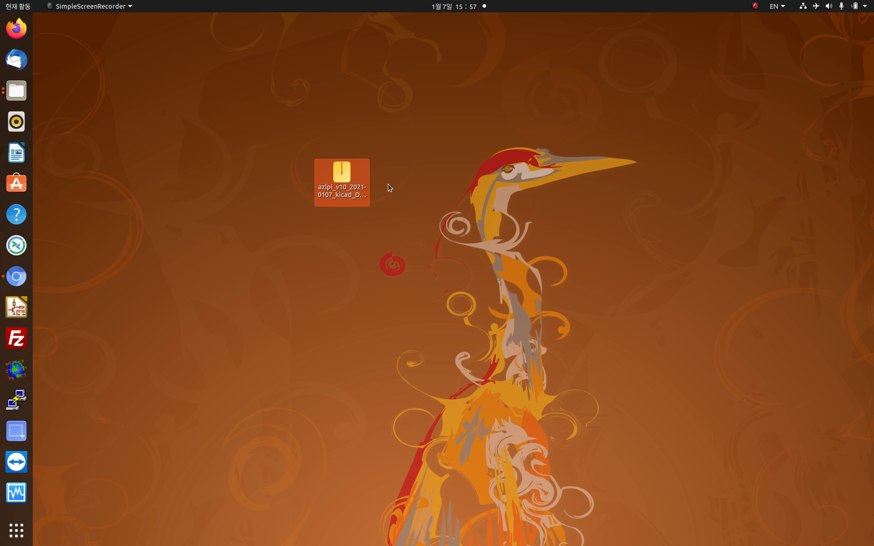
{"action": "left_click", "coordinate": [380, 170]}
{"action": "left_click_drag", "start_coordinate": [349, 178], "coordinate": [225, 152]}
{"action": "left_click_drag", "start_coordinate": [319, 139], "coordinate": [182, 251]}
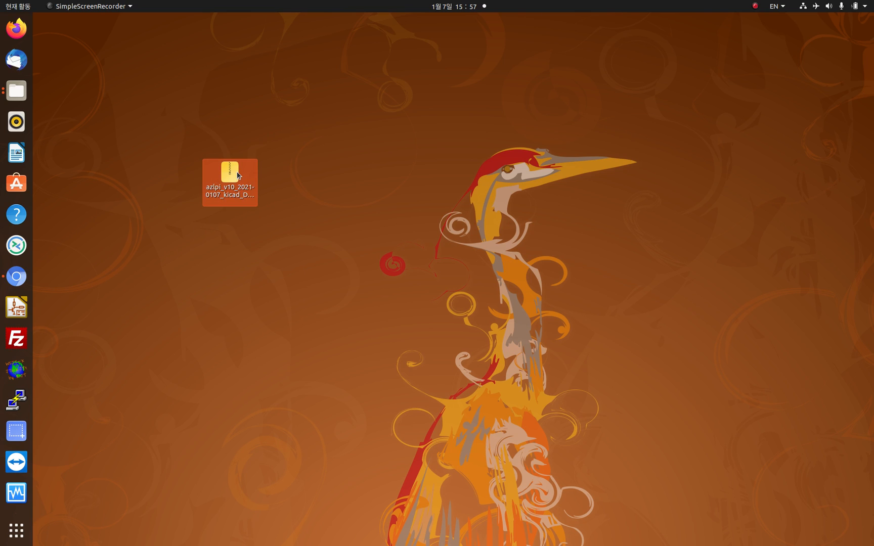
{"action": "left_click", "coordinate": [297, 196]}
{"action": "right_click", "coordinate": [231, 181]}
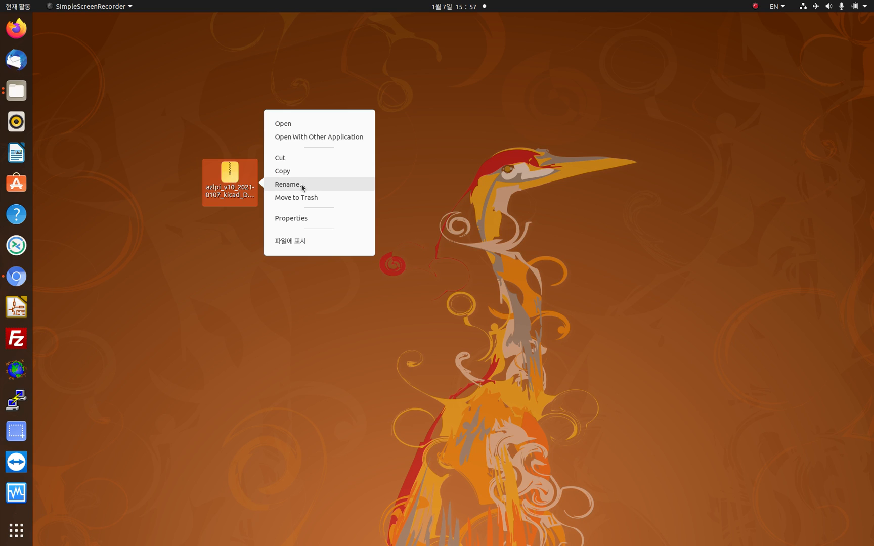
{"action": "left_click", "coordinate": [233, 233]}
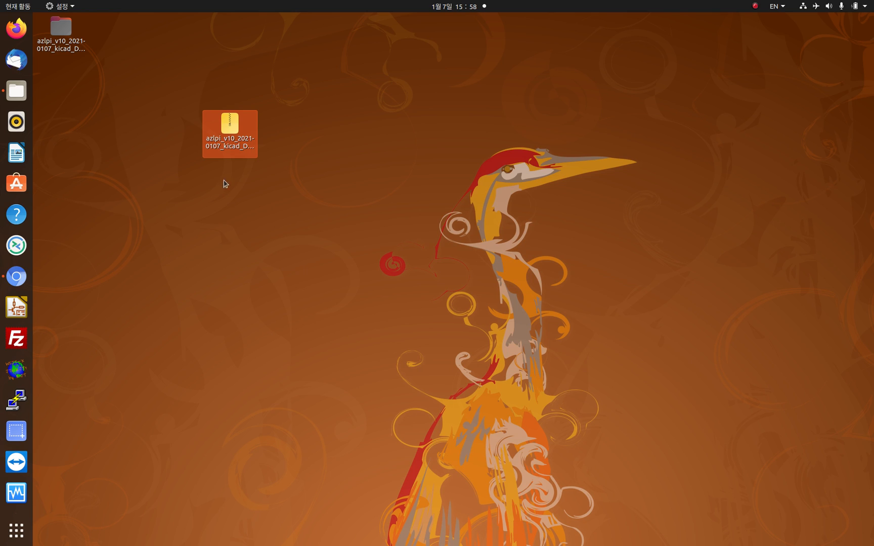
Open azlpi_bottom.png from the PHOTO folder inside the extracted archive's azlpi folder
{"action": "left_click", "coordinate": [61, 38]}
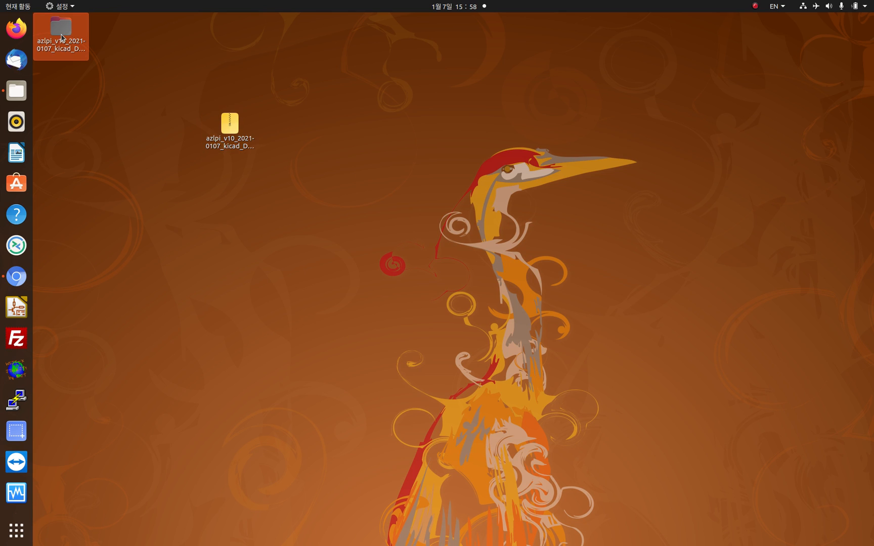
{"action": "double_click", "coordinate": [61, 38]}
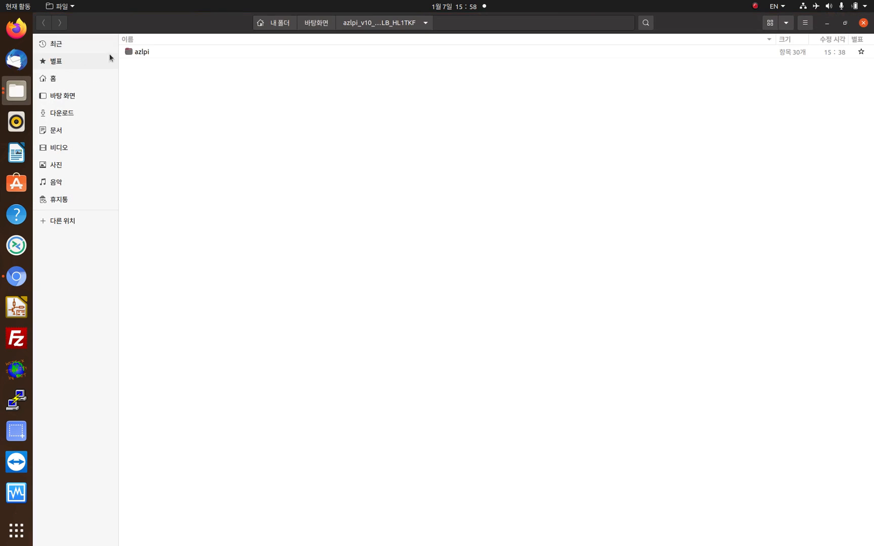
{"action": "double_click", "coordinate": [142, 52]}
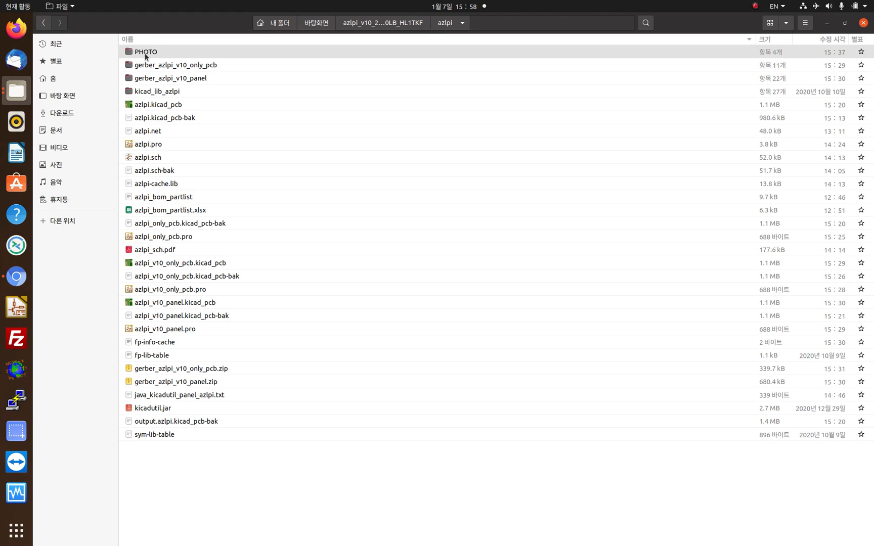
{"action": "left_click", "coordinate": [144, 53]}
{"action": "double_click", "coordinate": [144, 53]}
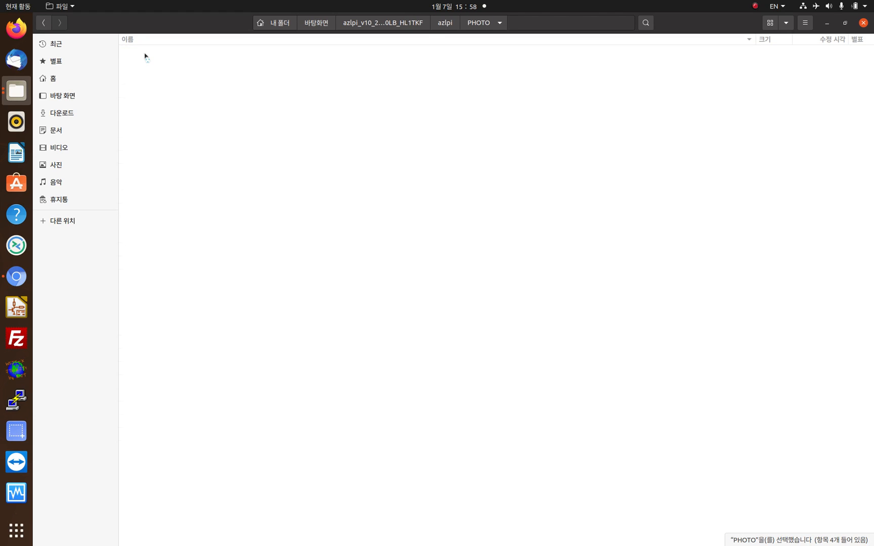
{"action": "double_click", "coordinate": [145, 52]}
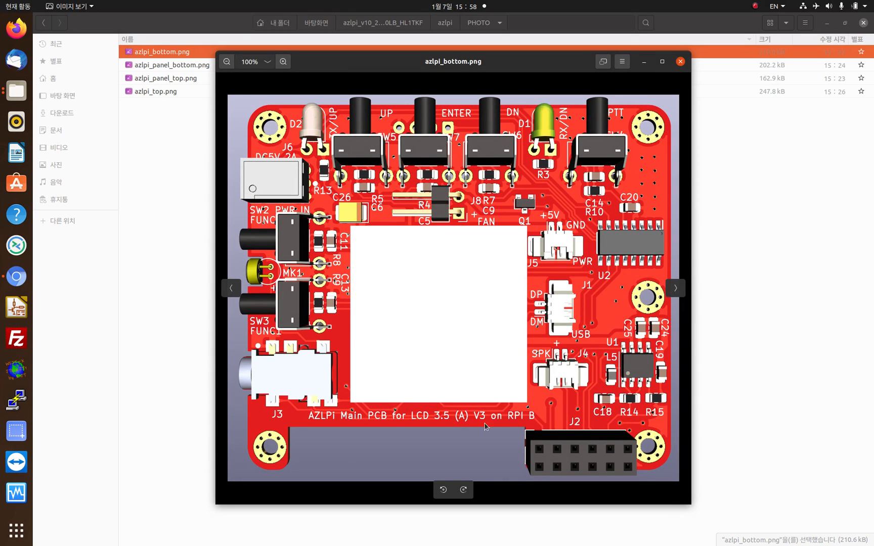
View the azlpi_panel_bottom, azlpi_panel_top and azlpi_top board renderings, finishing by closing the image viewer
{"action": "left_click", "coordinate": [674, 289]}
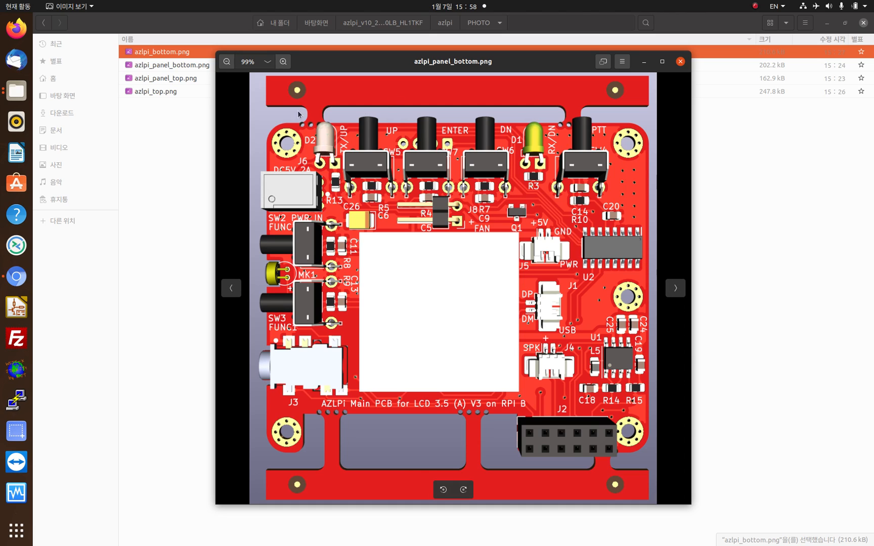
{"action": "left_click", "coordinate": [676, 289]}
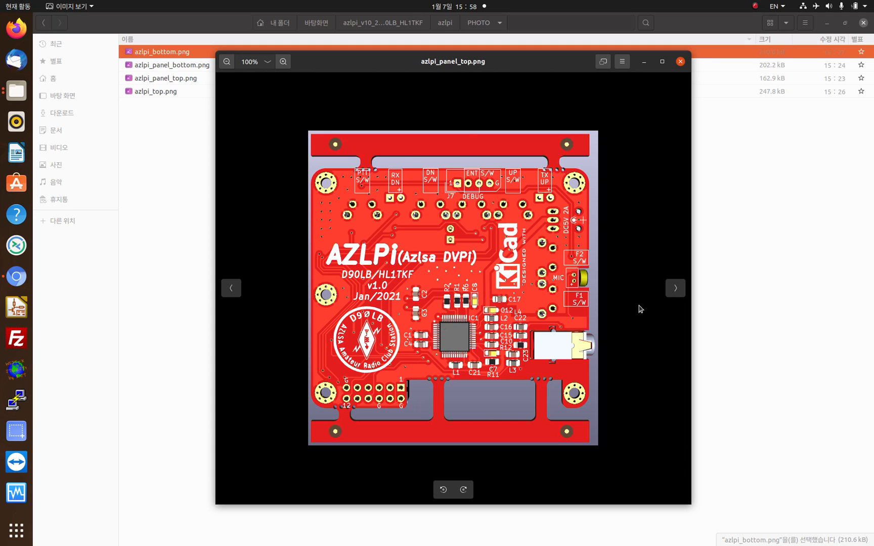
{"action": "left_click", "coordinate": [675, 289]}
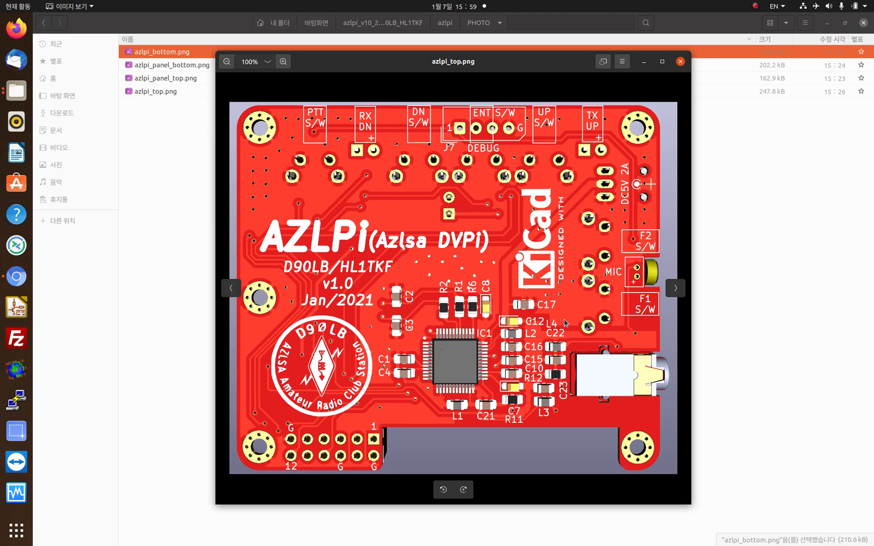
{"action": "left_click", "coordinate": [680, 61]}
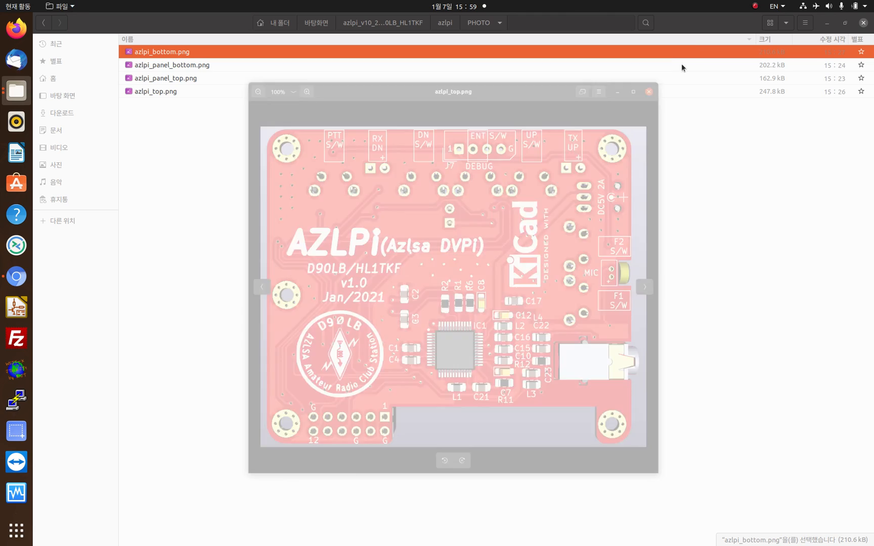
Inspect the gerber_azlpi_v10_only_pcb folder's files, return to the azlpi folder and select gerber_azlpi_v10_panel
{"action": "left_click", "coordinate": [44, 22]}
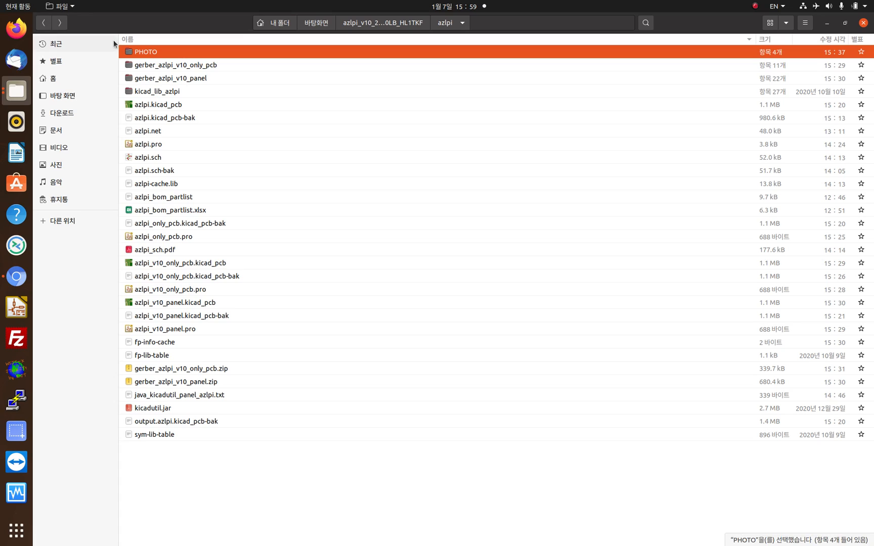
{"action": "left_click", "coordinate": [170, 70]}
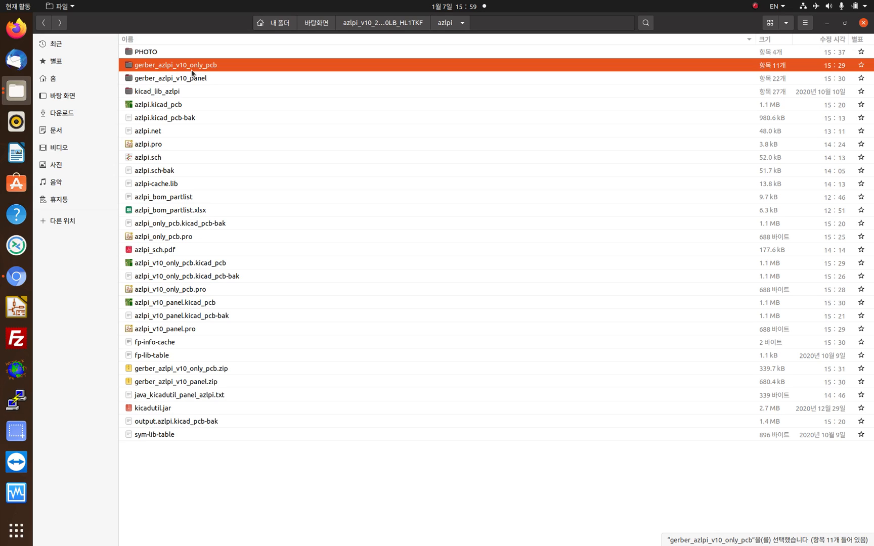
{"action": "double_click", "coordinate": [194, 69]}
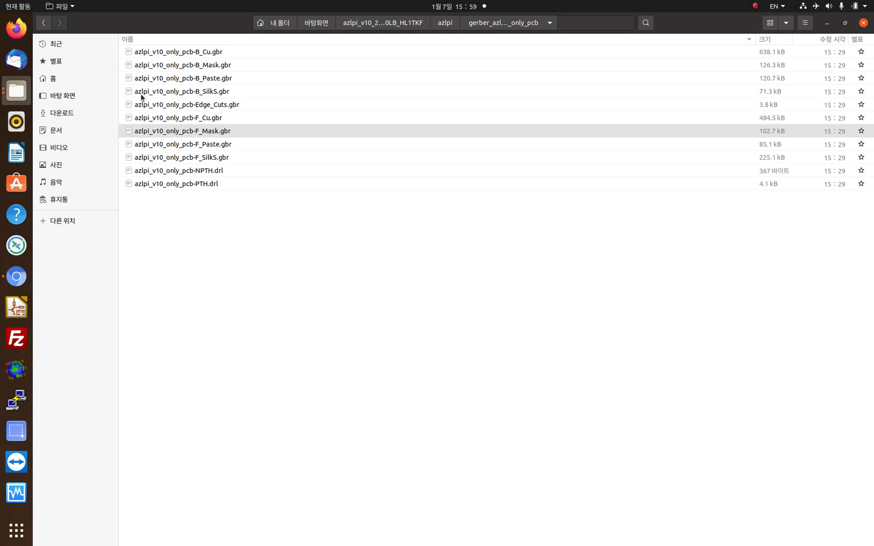
{"action": "left_click", "coordinate": [44, 24]}
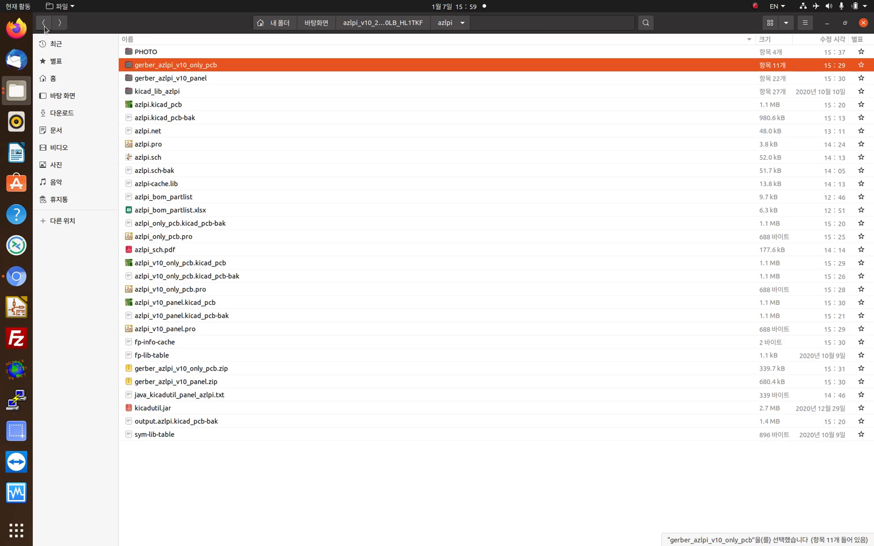
{"action": "left_click", "coordinate": [149, 80]}
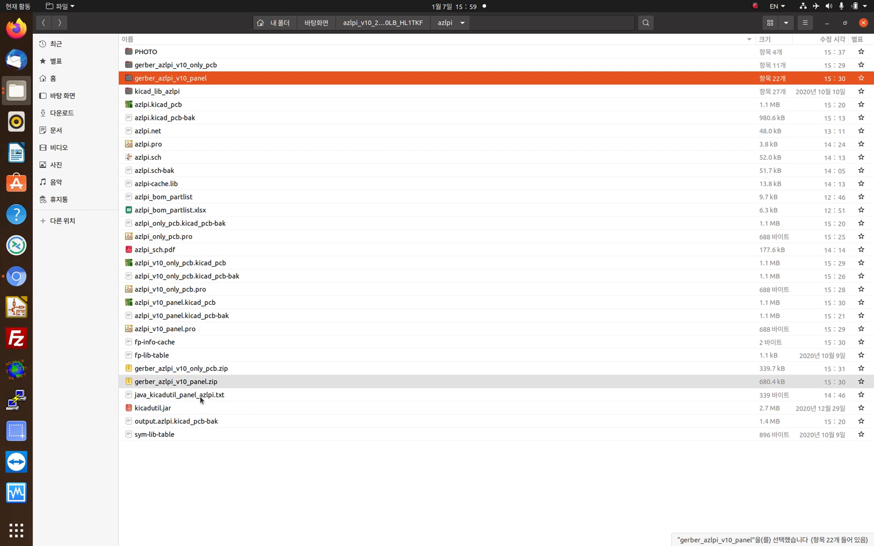
Restore the file manager window to a smaller size, move it on the desktop, and switch to Chromium showing kicad.org
{"action": "double_click", "coordinate": [714, 28]}
{"action": "left_click_drag", "start_coordinate": [668, 86], "coordinate": [713, 103]}
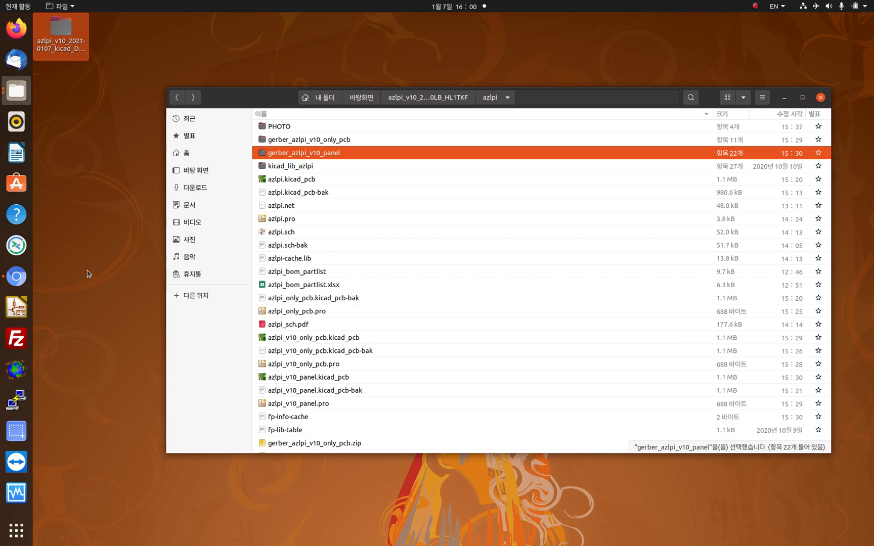
{"action": "left_click", "coordinate": [15, 276]}
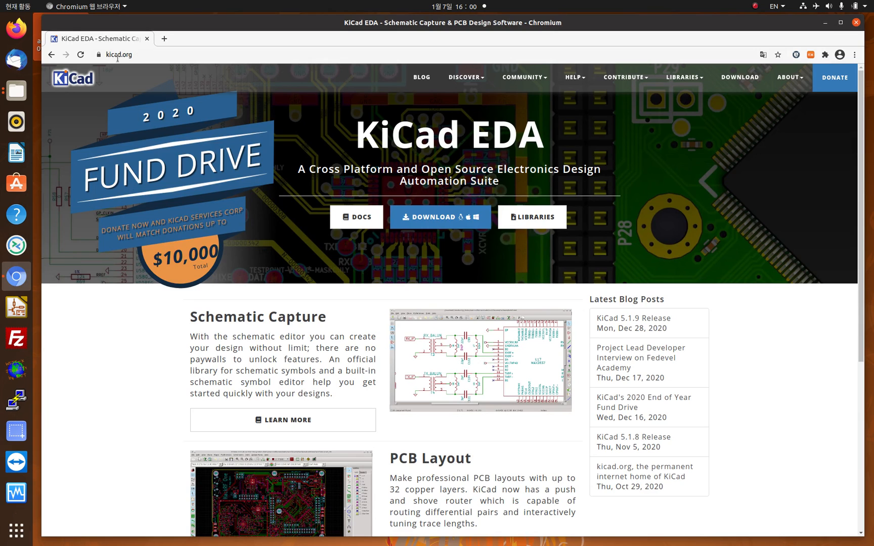
{"action": "left_click", "coordinate": [133, 55]}
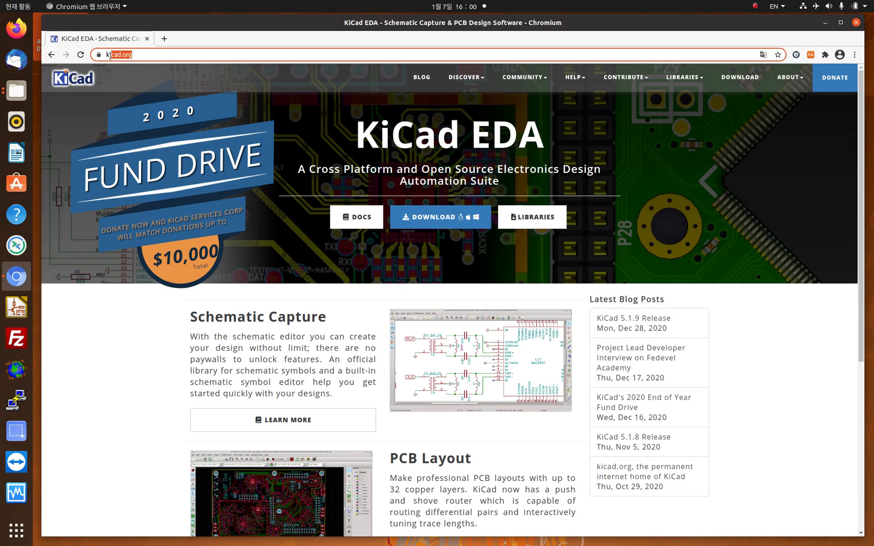
{"action": "left_click", "coordinate": [102, 370]}
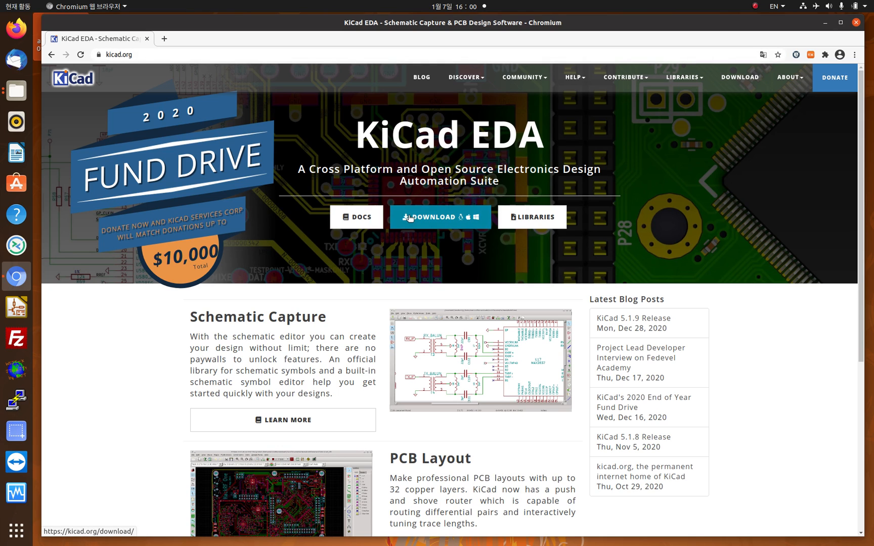
Look through the KiCad home page's Schematic Capture, PCB Layout and 3D Viewer sections, then minimize the browser
{"action": "scroll", "coordinate": [423, 412], "scroll_direction": "down", "scroll_amount": 3}
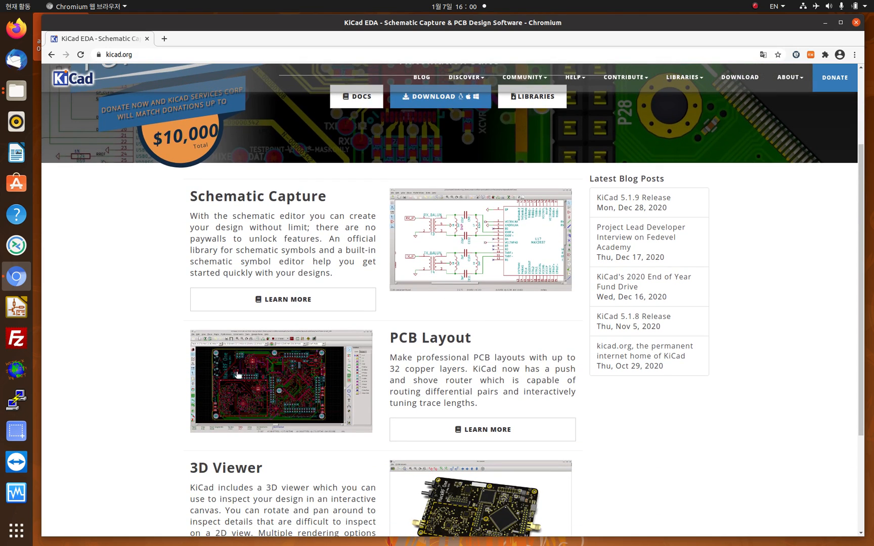
{"action": "scroll", "coordinate": [428, 413], "scroll_direction": "down", "scroll_amount": 2}
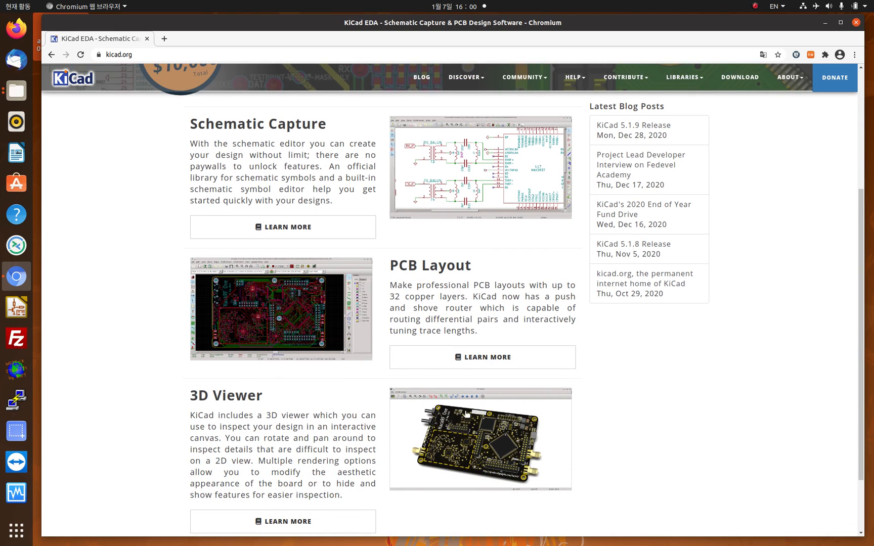
{"action": "scroll", "coordinate": [449, 446], "scroll_direction": "down", "scroll_amount": 2}
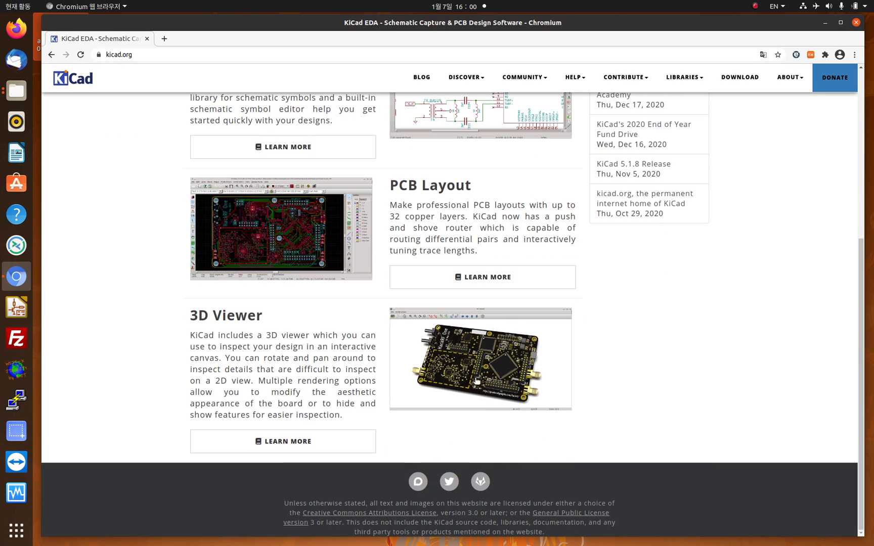
{"action": "scroll", "coordinate": [474, 380], "scroll_direction": "up", "scroll_amount": 1}
{"action": "scroll", "coordinate": [475, 380], "scroll_direction": "up", "scroll_amount": 1}
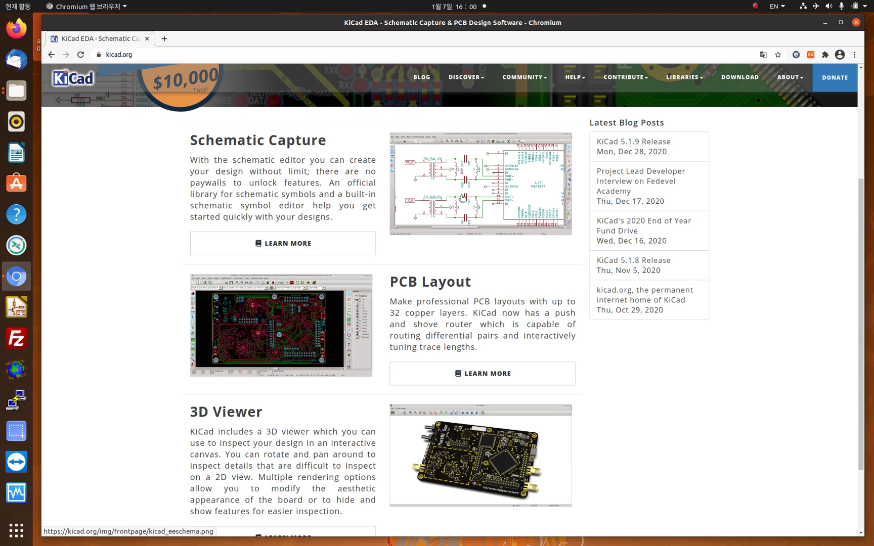
{"action": "scroll", "coordinate": [462, 197], "scroll_direction": "up", "scroll_amount": 2}
{"action": "scroll", "coordinate": [461, 199], "scroll_direction": "up", "scroll_amount": 2}
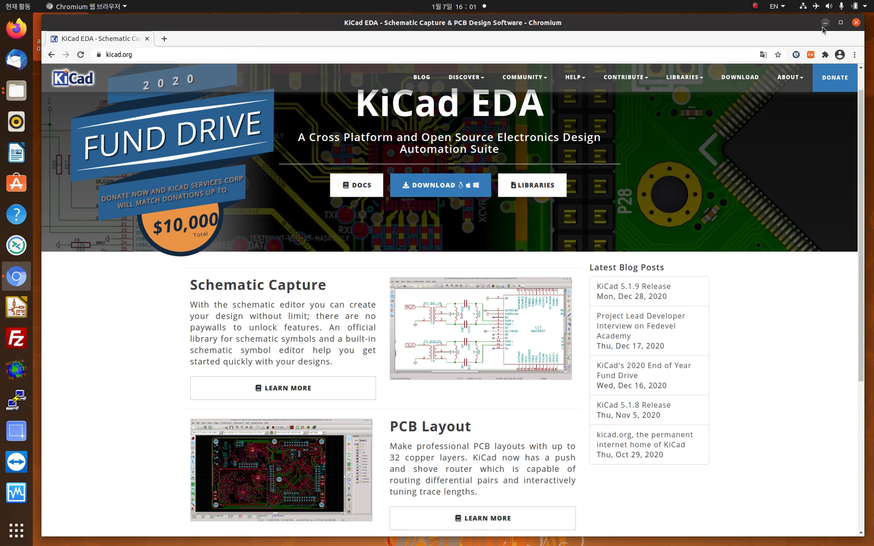
{"action": "left_click", "coordinate": [856, 22]}
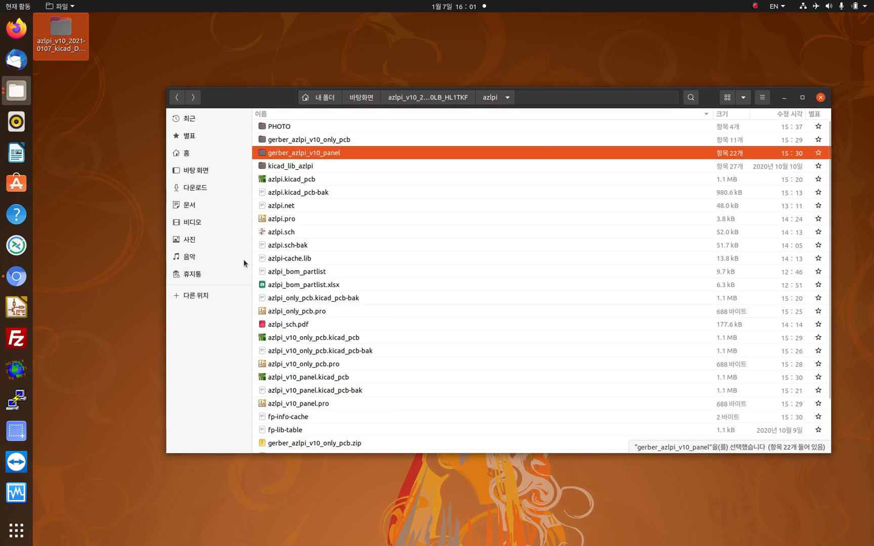
Point out the project files azlpi.pro and azlpi_v10_panel.pro and the azlpi_v10_only_pcb and azlpi_v10_panel board files
{"action": "left_click", "coordinate": [283, 221]}
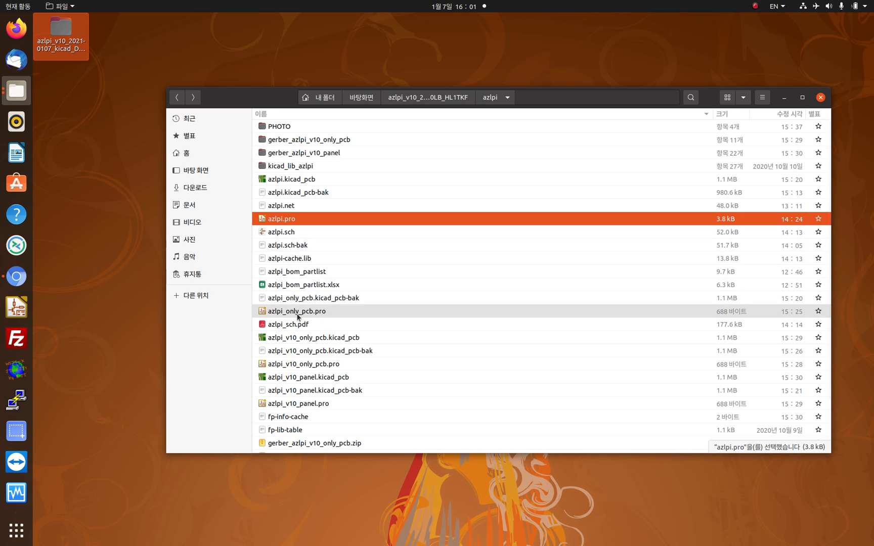
{"action": "left_click", "coordinate": [304, 404]}
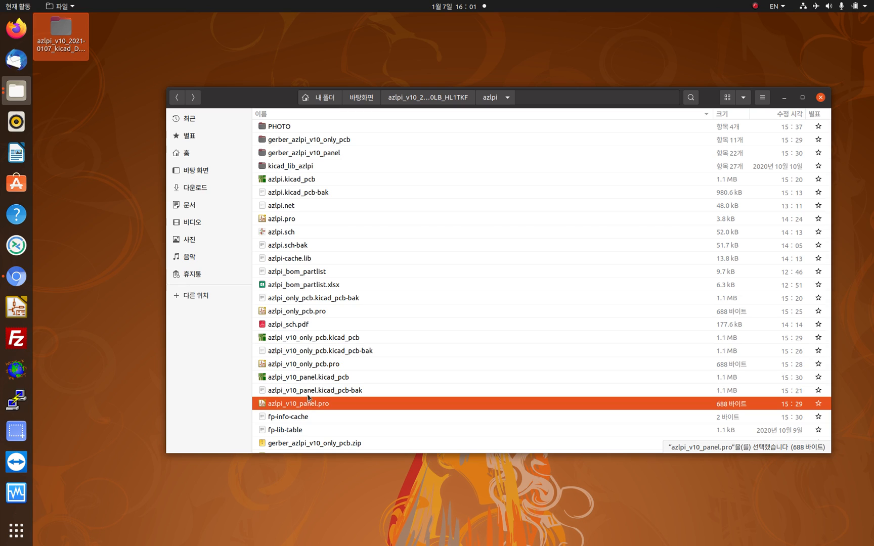
{"action": "left_click", "coordinate": [335, 337]}
{"action": "left_click", "coordinate": [328, 379]}
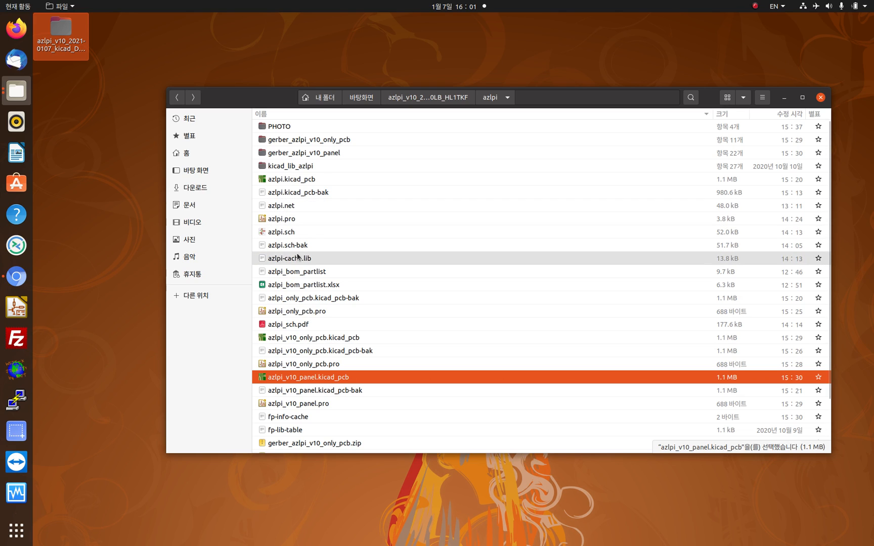
View and close the azlpi_bom_partlist text file, and open azlpi_bom_partlist.xlsx in a maximized LibreOffice Calc window
{"action": "left_click", "coordinate": [299, 272]}
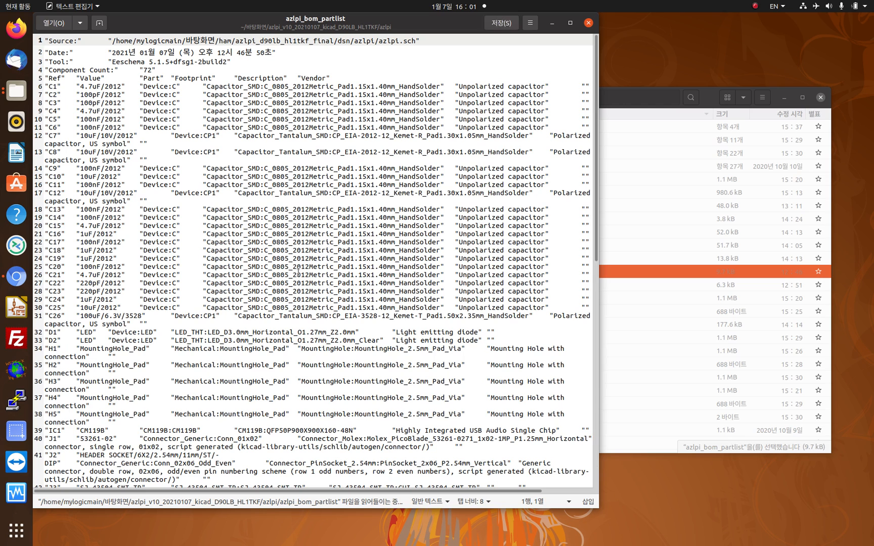
{"action": "left_click", "coordinate": [585, 26]}
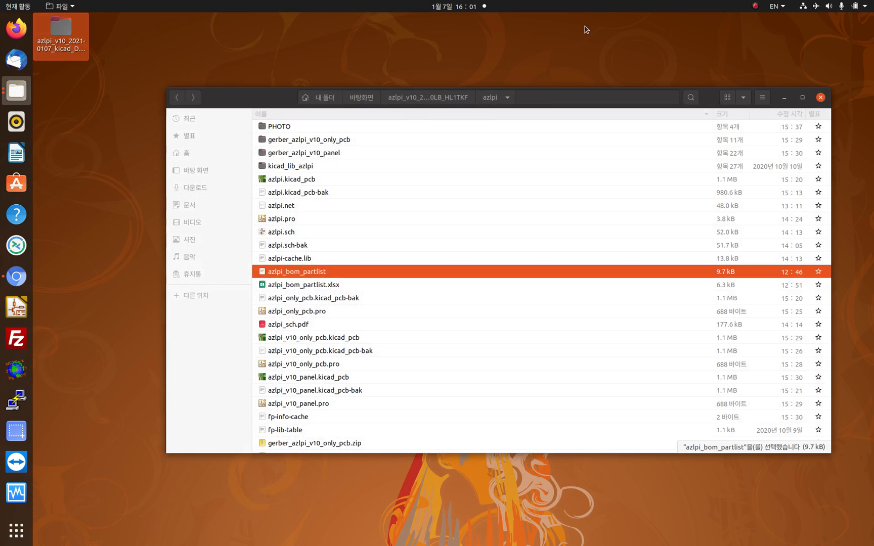
{"action": "double_click", "coordinate": [328, 284]}
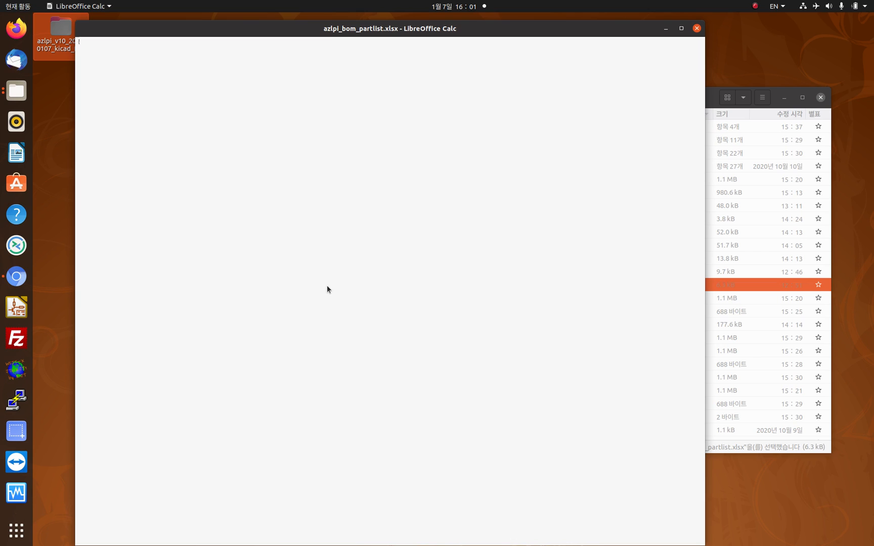
{"action": "double_click", "coordinate": [551, 33]}
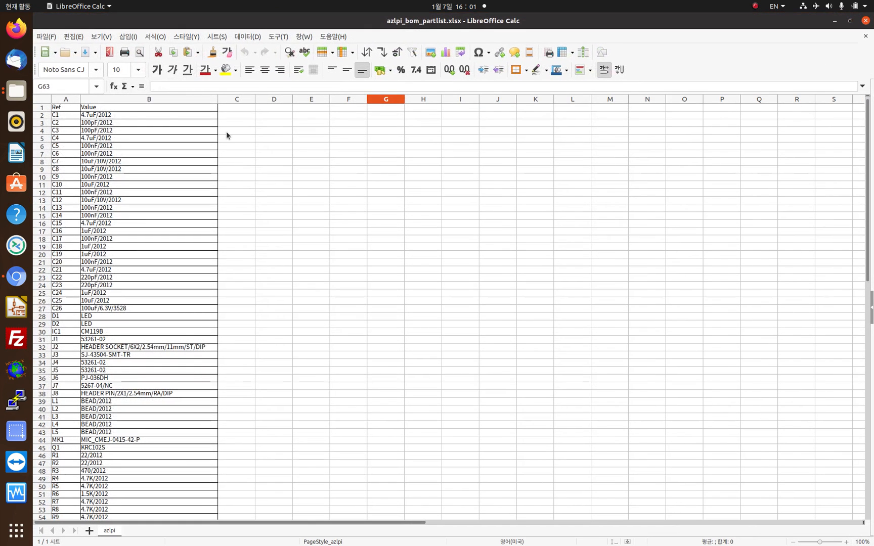
Look through the references and values in the azlpi_bom_partlist.xlsx parts list, then close the spreadsheet
{"action": "scroll", "coordinate": [149, 159], "scroll_direction": "down", "scroll_amount": 2}
{"action": "scroll", "coordinate": [139, 199], "scroll_direction": "down", "scroll_amount": 8}
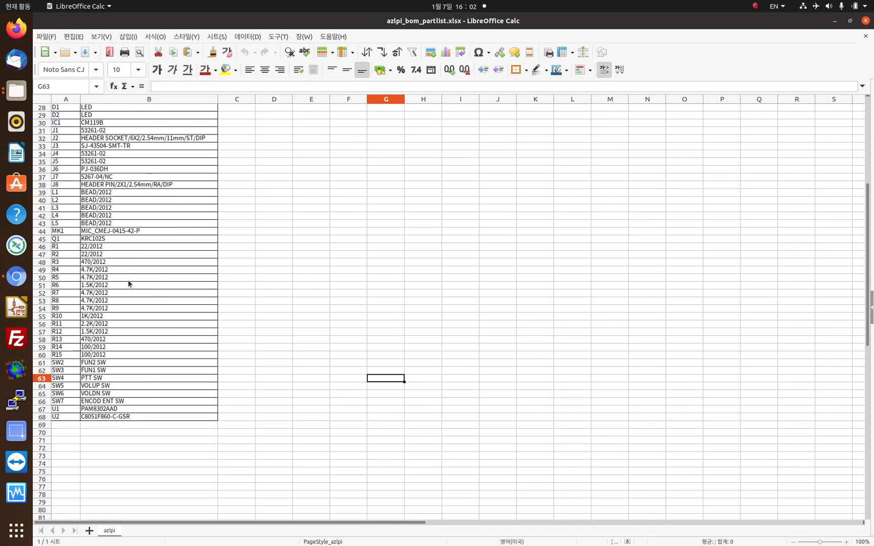
{"action": "scroll", "coordinate": [172, 213], "scroll_direction": "up", "scroll_amount": 8}
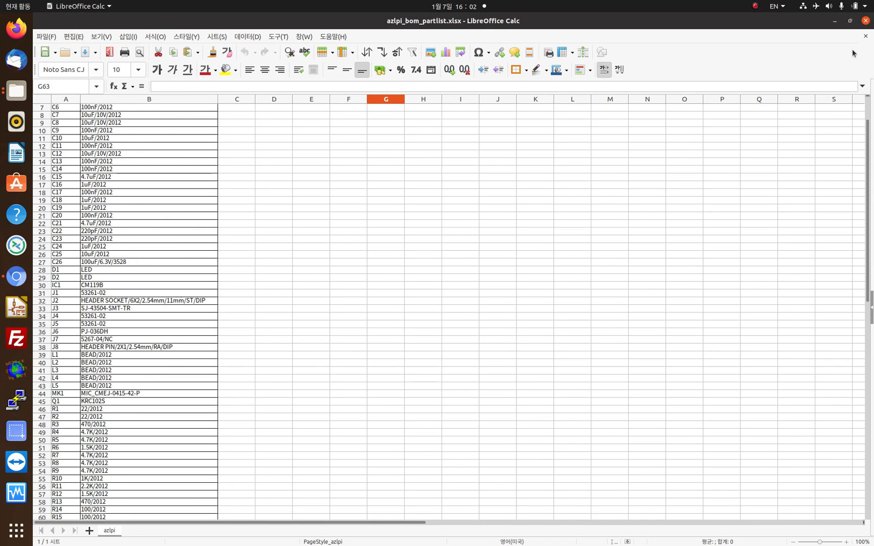
{"action": "left_click", "coordinate": [865, 21]}
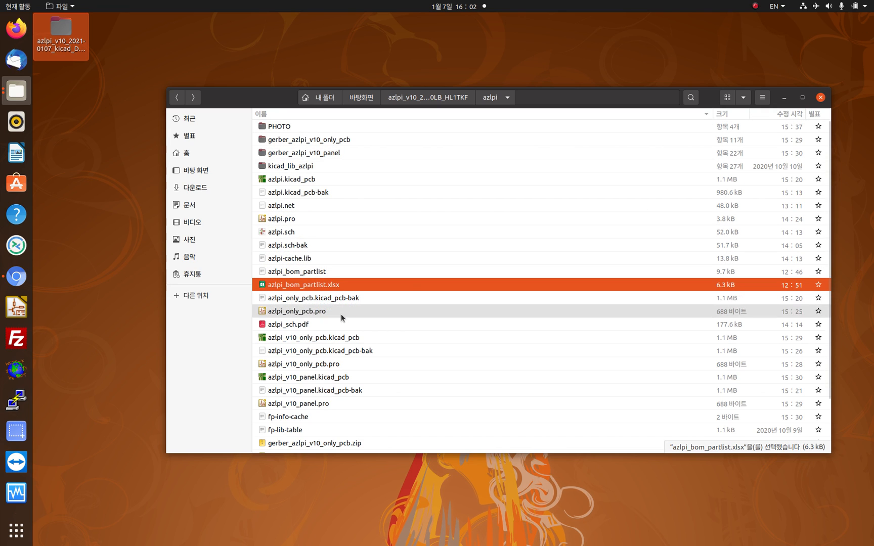
Open azlpi_sch.pdf in an enlarged viewer window and inspect the C8051F860 microcontroller circuit (U2) up close
{"action": "double_click", "coordinate": [294, 327]}
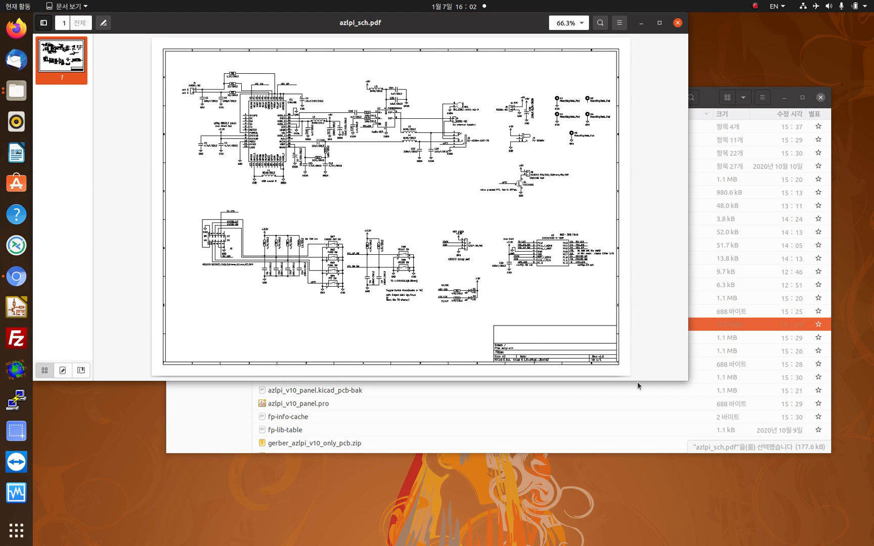
{"action": "left_click_drag", "start_coordinate": [687, 380], "coordinate": [778, 528]}
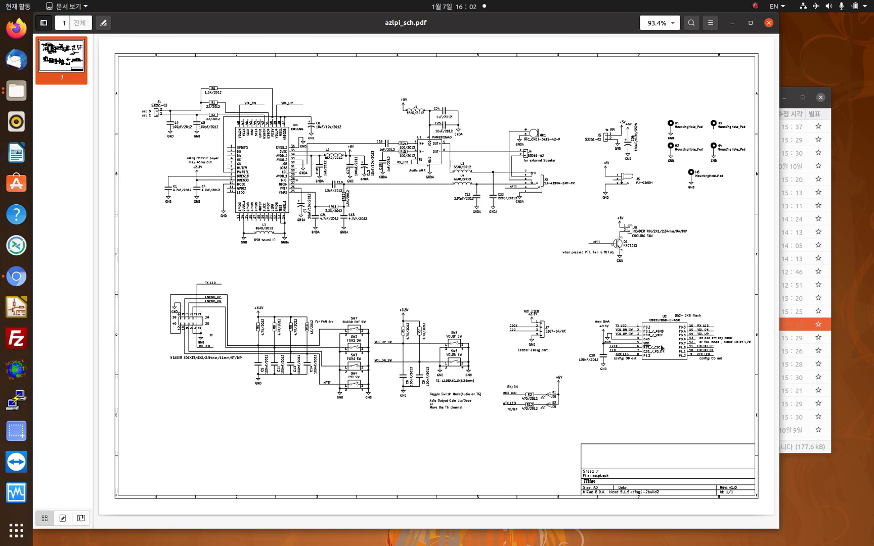
{"action": "scroll", "coordinate": [661, 347], "scroll_direction": "up", "scroll_amount": 5, "text": "ctrl"}
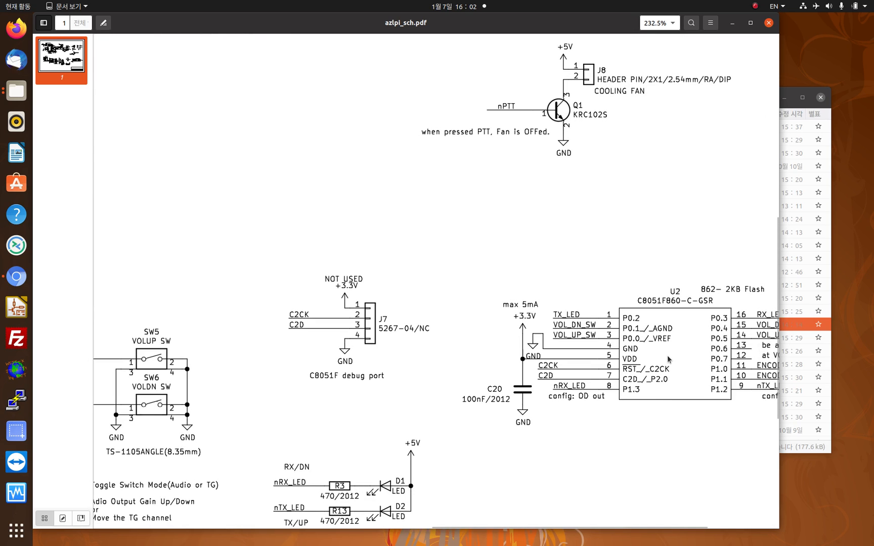
{"action": "scroll", "coordinate": [665, 364], "scroll_direction": "down", "scroll_amount": 2, "text": "ctrl"}
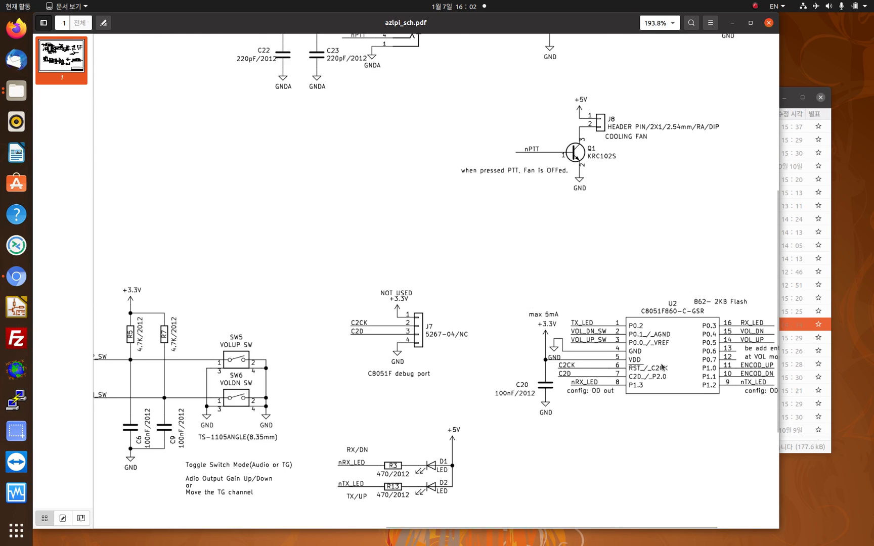
{"action": "scroll", "coordinate": [661, 368], "scroll_direction": "down", "scroll_amount": 2, "text": "ctrl"}
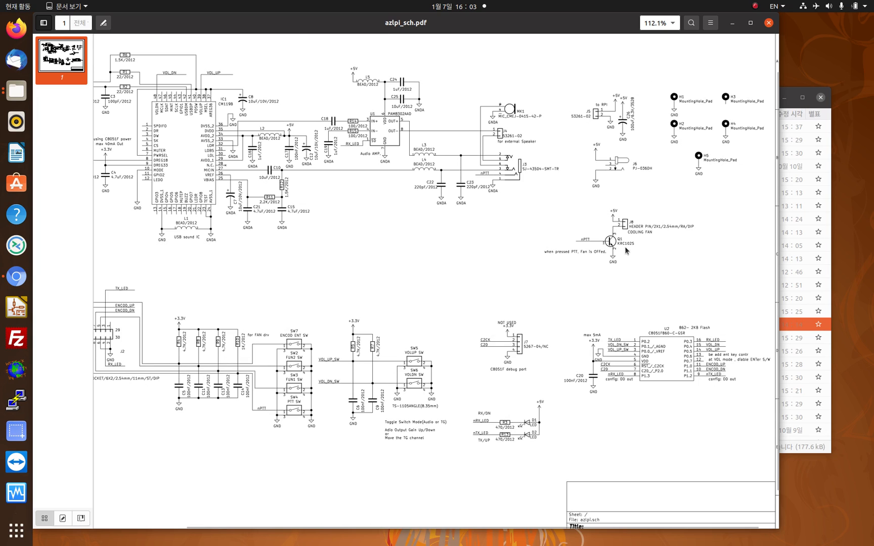
Inspect the cooling fan driver around Q1 and J8 and the microphone, speaker and J3 jack circuits in the schematic PDF
{"action": "scroll", "coordinate": [624, 246], "scroll_direction": "up", "scroll_amount": 4, "text": "ctrl"}
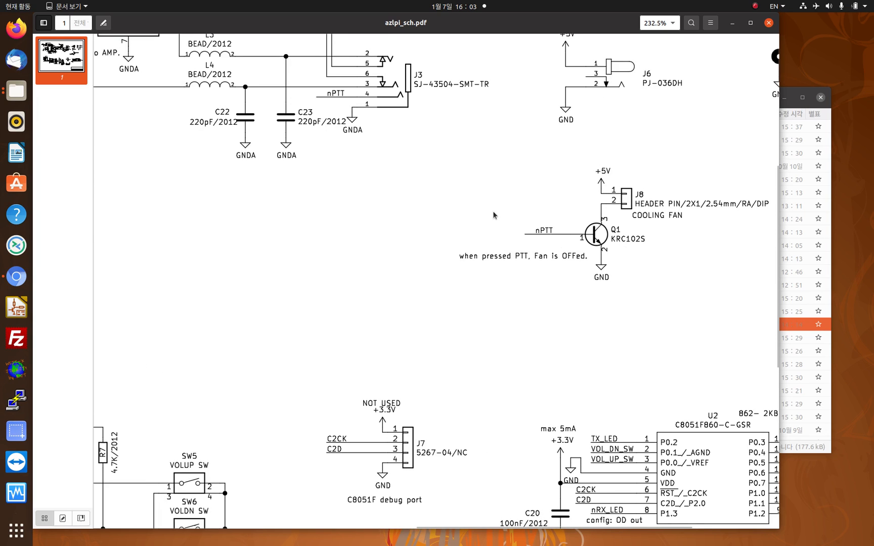
{"action": "middle_click_drag", "start_coordinate": [408, 136], "coordinate": [428, 316]}
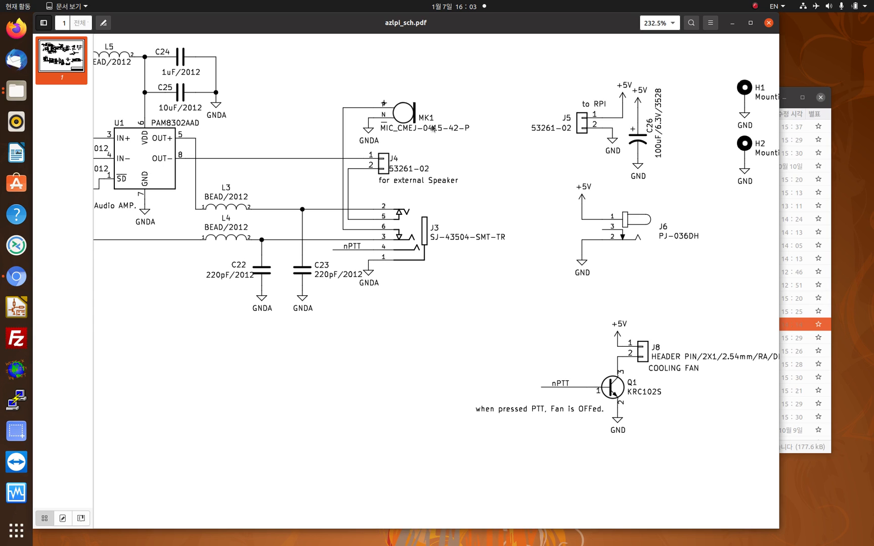
{"action": "scroll", "coordinate": [634, 390], "scroll_direction": "down", "scroll_amount": 6}
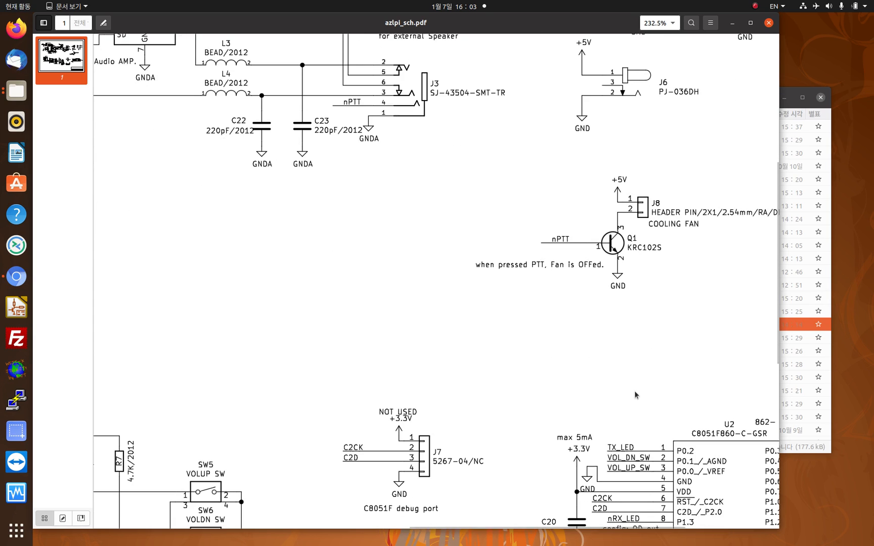
{"action": "scroll", "coordinate": [265, 82], "scroll_direction": "up", "scroll_amount": 7}
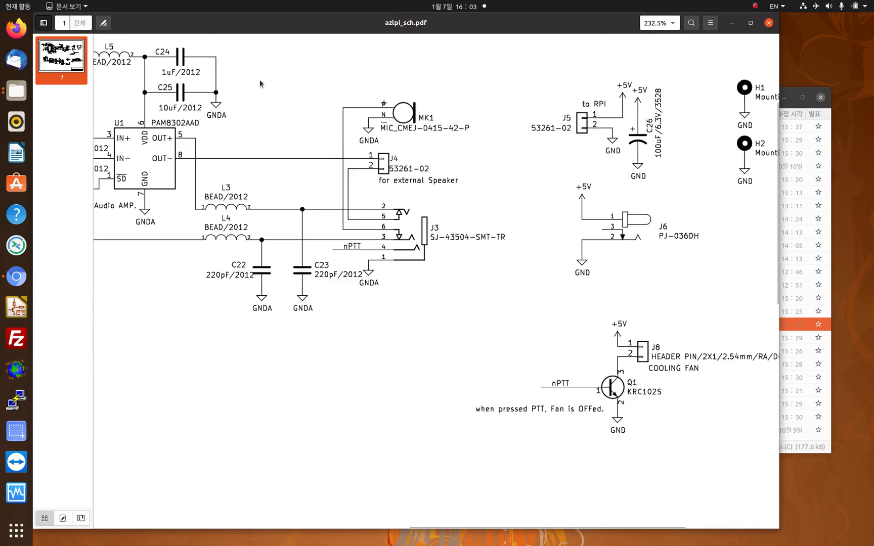
Inspect the PAM8302AAD audio amplifier and CM119B USB sound IC circuits, then close the schematic PDF
{"action": "middle_click_drag", "start_coordinate": [501, 229], "coordinate": [506, 231]}
{"action": "left_click_drag", "start_coordinate": [506, 231], "coordinate": [668, 254]}
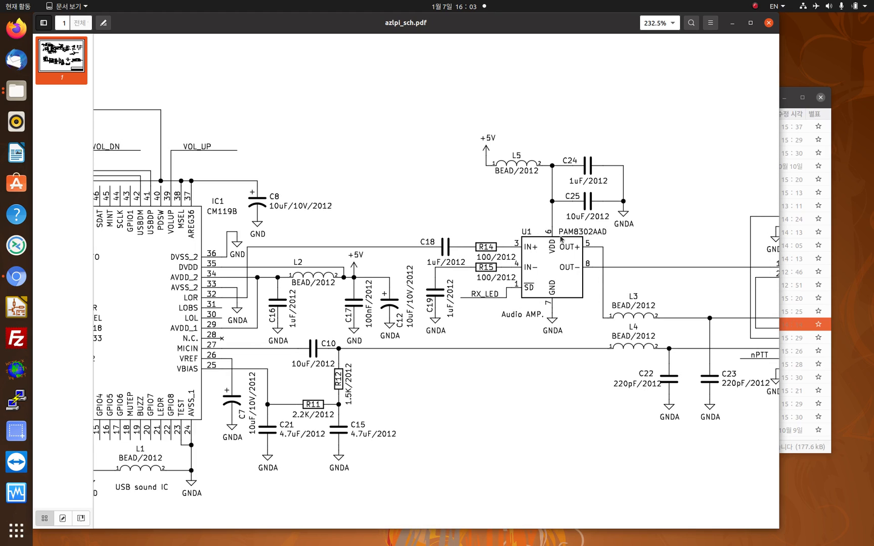
{"action": "scroll", "coordinate": [513, 275], "scroll_direction": "down", "scroll_amount": 5}
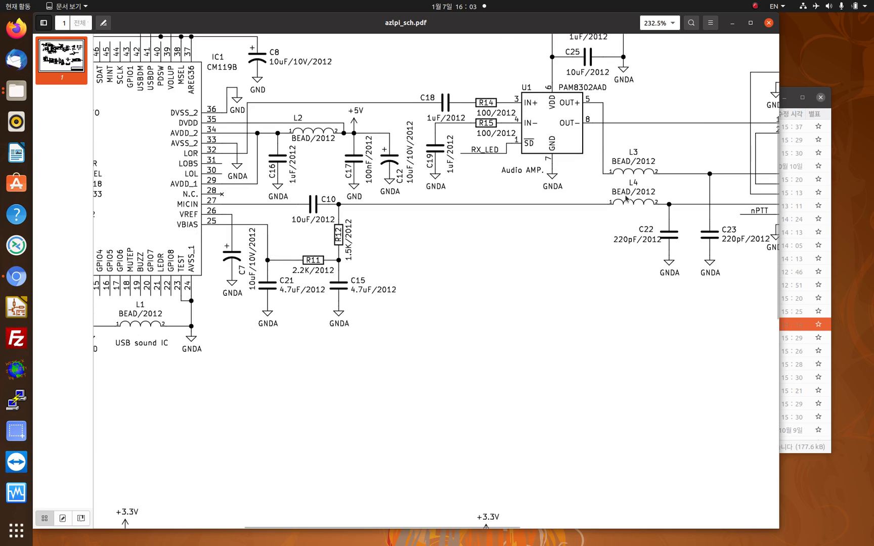
{"action": "left_click", "coordinate": [769, 23]}
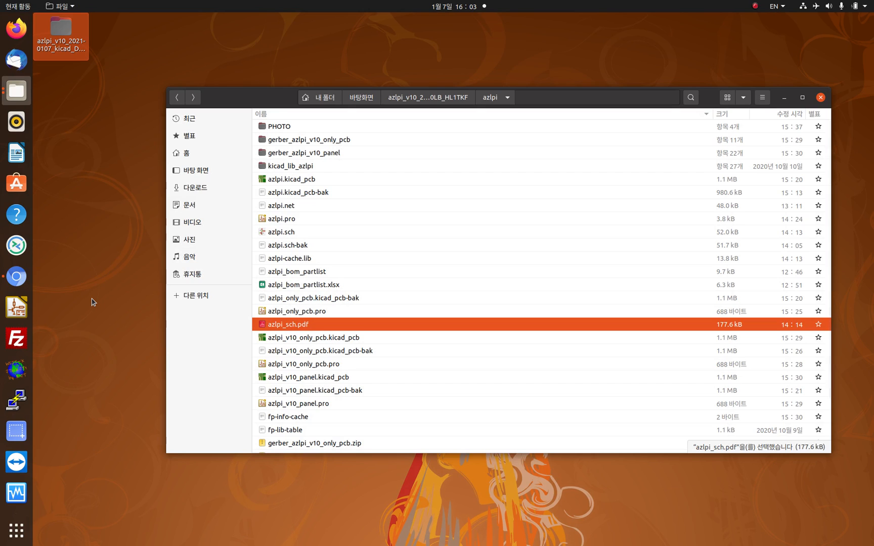
Open the azlpi.pro project in KiCad and reposition its project manager window on the desktop
{"action": "left_click", "coordinate": [290, 220]}
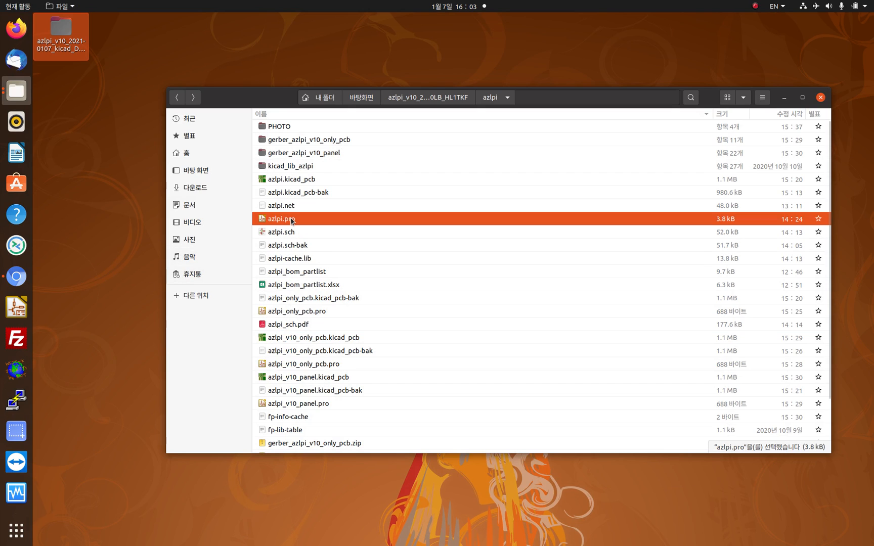
{"action": "double_click", "coordinate": [290, 219]}
{"action": "left_click", "coordinate": [473, 300]}
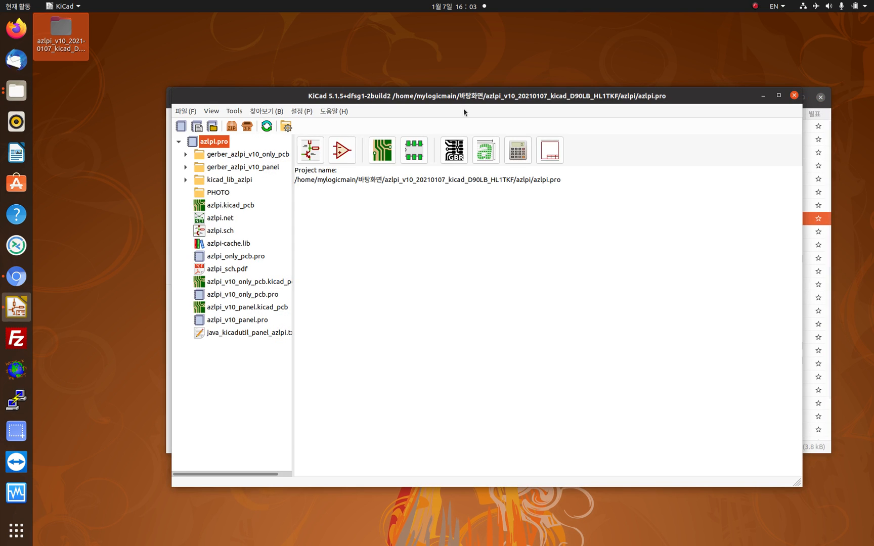
{"action": "left_click_drag", "start_coordinate": [466, 95], "coordinate": [394, 74]}
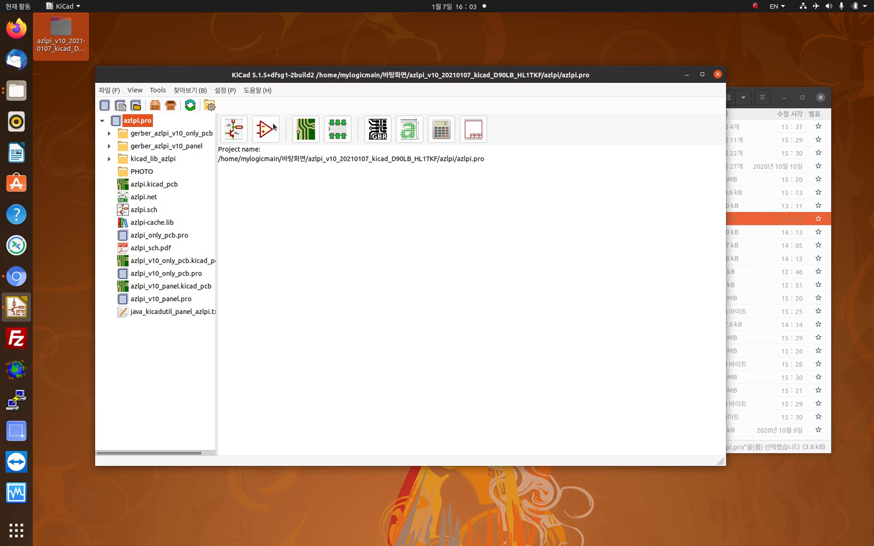
View the azlpi.sch schematic in Eeschema, checking the audio amplifier area up close, and close the editor
{"action": "left_click", "coordinate": [240, 140]}
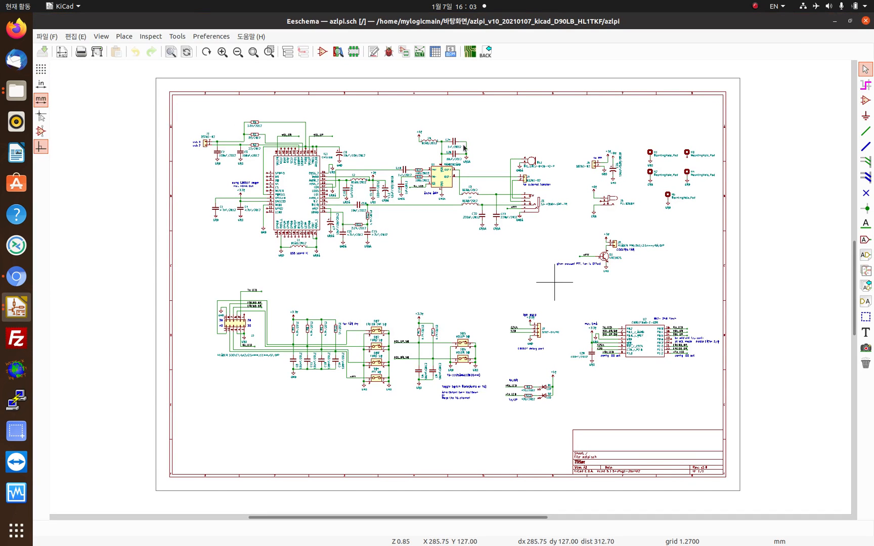
{"action": "scroll", "coordinate": [419, 230], "scroll_direction": "up", "scroll_amount": 3}
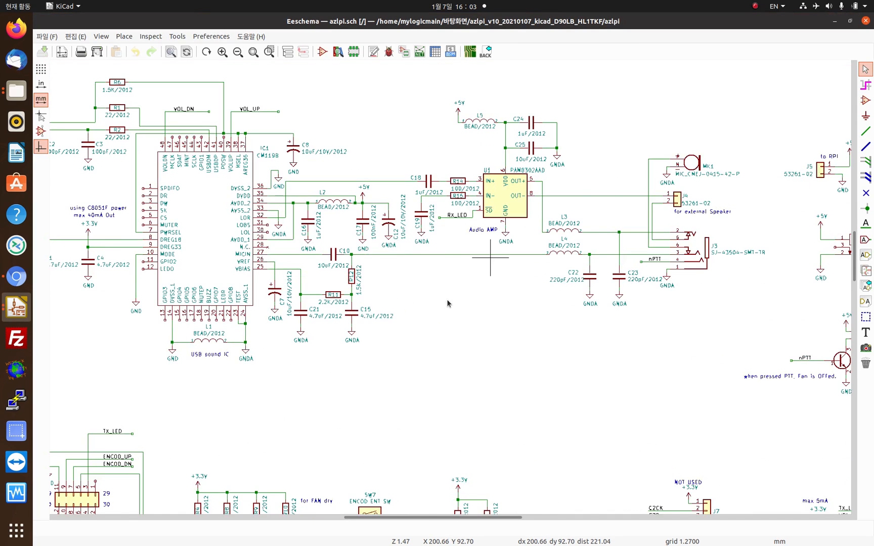
{"action": "scroll", "coordinate": [449, 301], "scroll_direction": "down", "scroll_amount": 3}
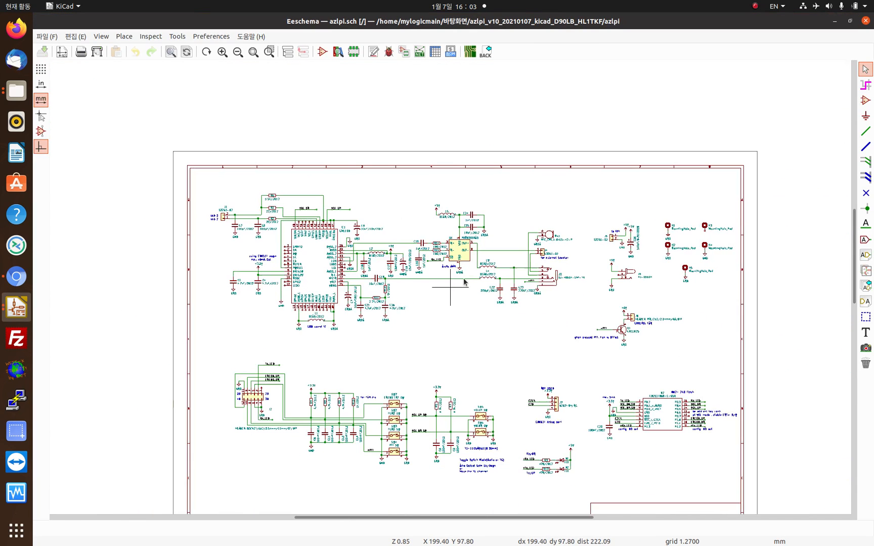
{"action": "left_click", "coordinate": [865, 21]}
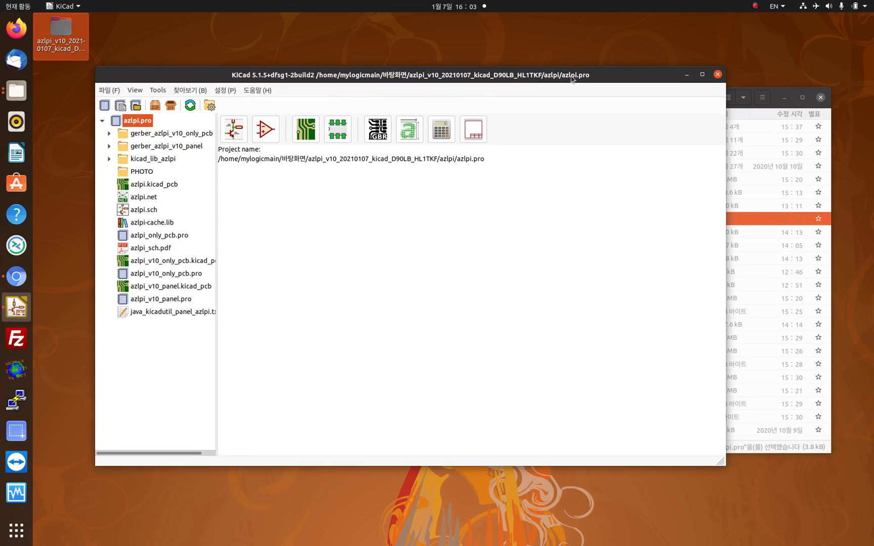
Open the azlpi.kicad_pcb board layout in Pcbnew and hide the filled areas of its copper zones
{"action": "left_click_drag", "start_coordinate": [570, 75], "coordinate": [613, 53]}
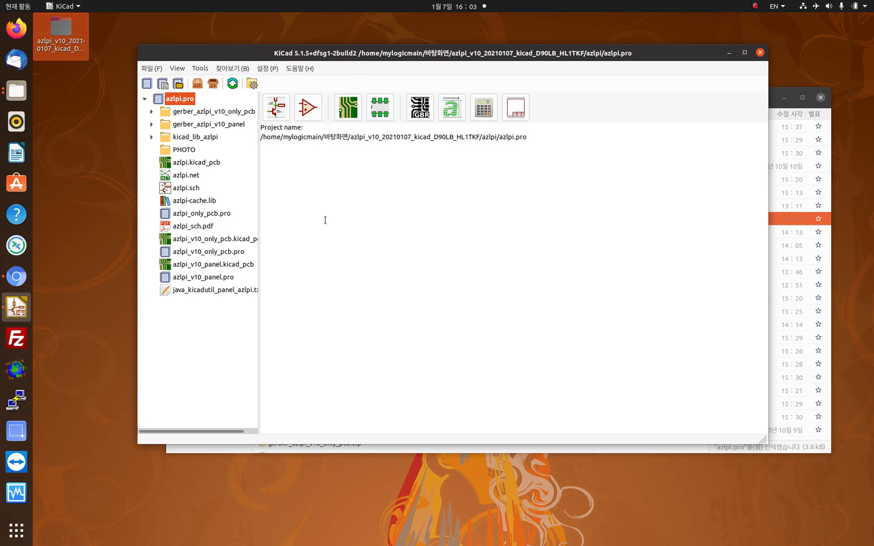
{"action": "left_click", "coordinate": [354, 115]}
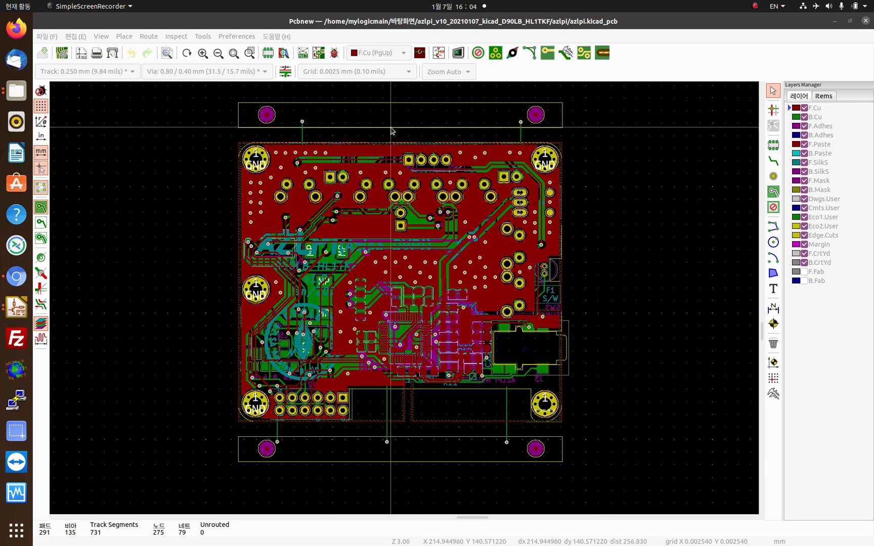
{"action": "left_click", "coordinate": [43, 225]}
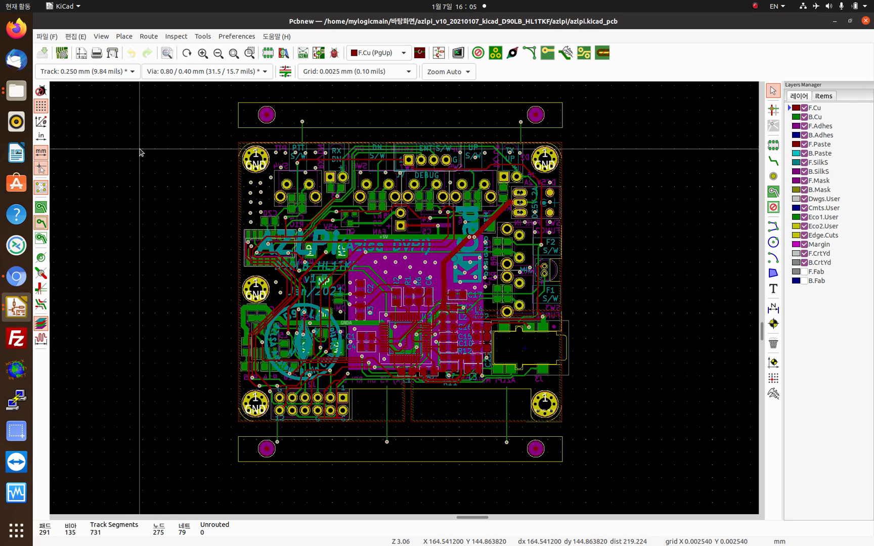
Show the board in the 3D Viewer and flip it over to the side with the switches and connectors
{"action": "left_click", "coordinate": [101, 36]}
{"action": "left_click", "coordinate": [121, 85]}
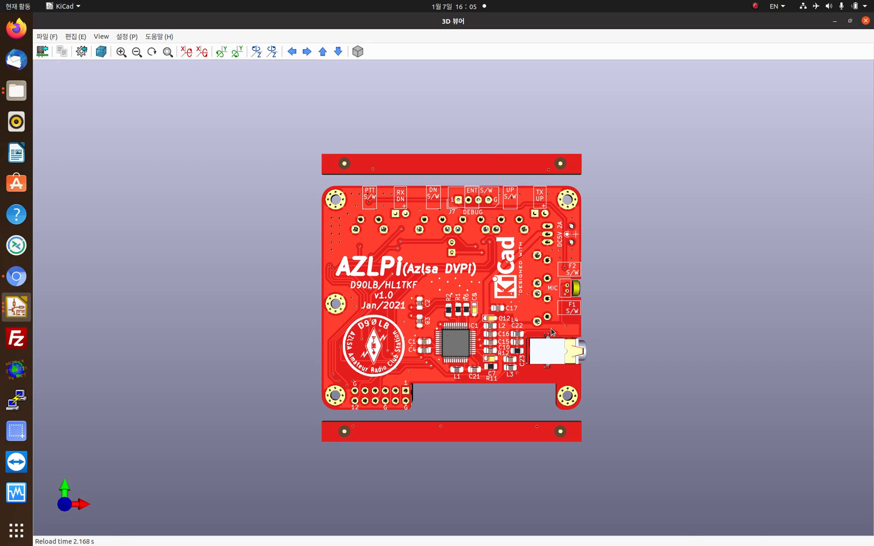
{"action": "scroll", "coordinate": [551, 332], "scroll_direction": "up", "scroll_amount": 3}
{"action": "left_click_drag", "start_coordinate": [551, 332], "coordinate": [193, 335]}
{"action": "left_click_drag", "start_coordinate": [324, 270], "coordinate": [456, 345]}
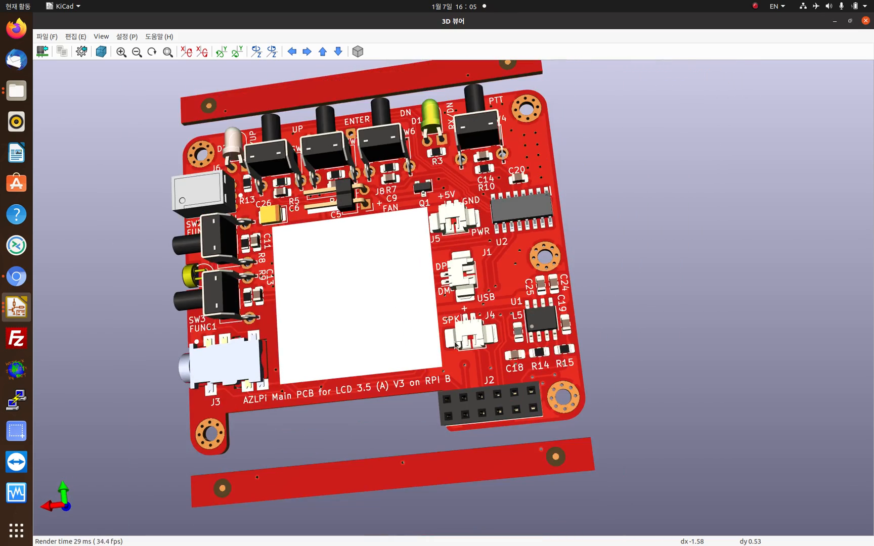
Examine the switches, LEDs, connectors and J2 header on the 3D board from several angles
{"action": "left_click_drag", "start_coordinate": [461, 253], "coordinate": [492, 292]}
{"action": "left_click_drag", "start_coordinate": [399, 252], "coordinate": [451, 283]}
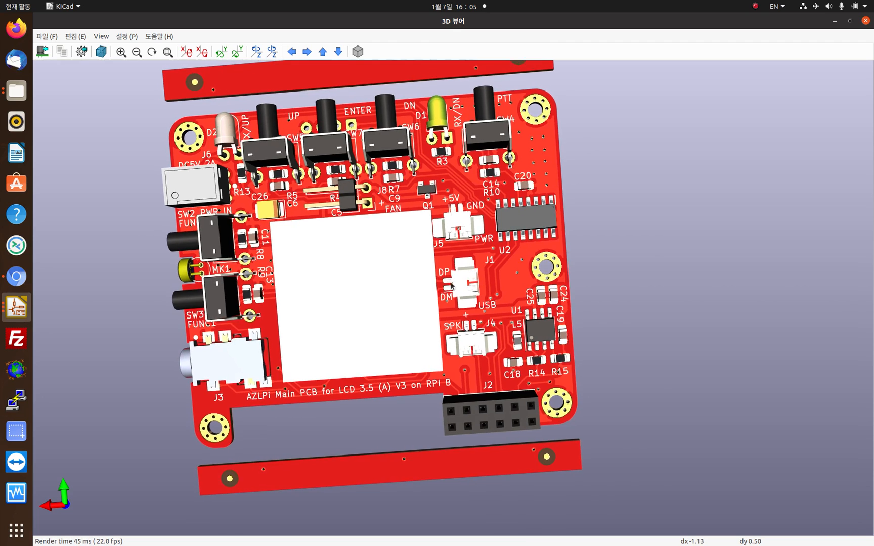
{"action": "middle_click_drag", "start_coordinate": [451, 284], "coordinate": [490, 308]}
{"action": "scroll", "coordinate": [475, 367], "scroll_direction": "down", "scroll_amount": 2}
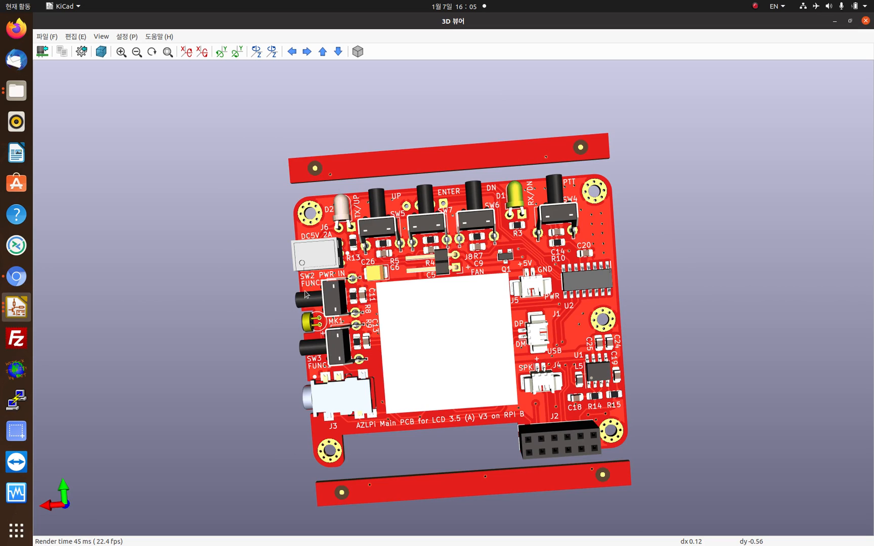
{"action": "left_click_drag", "start_coordinate": [496, 445], "coordinate": [313, 212]}
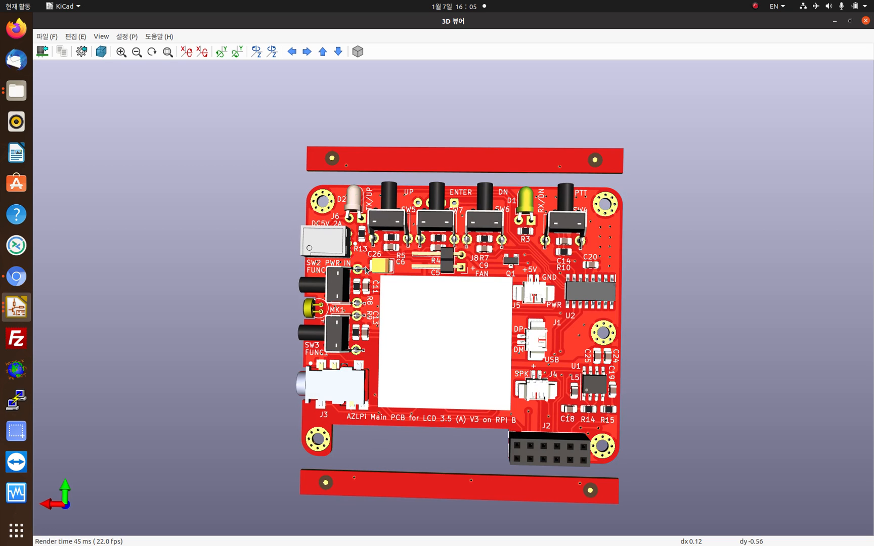
{"action": "left_click_drag", "start_coordinate": [451, 314], "coordinate": [488, 323]}
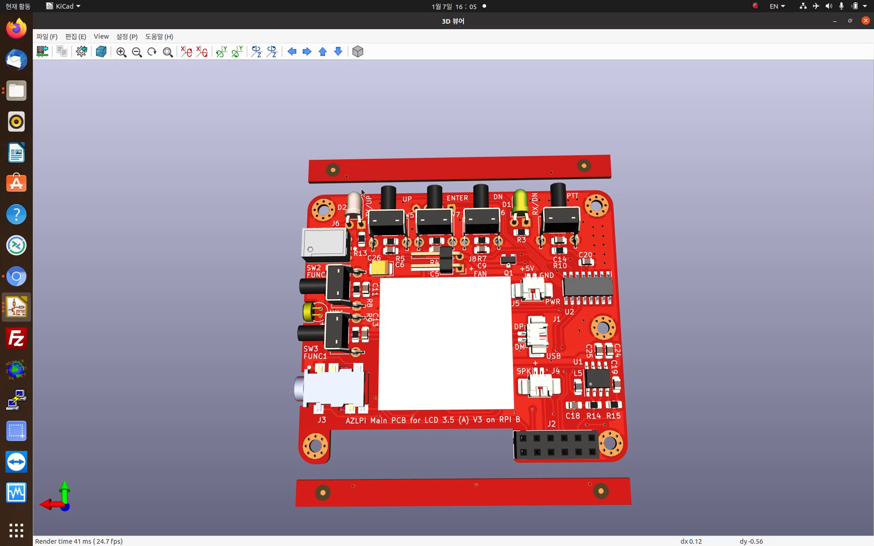
Hide the through hole, SMD and virtual 3D models in the 3D display options
{"action": "left_click", "coordinate": [126, 37]}
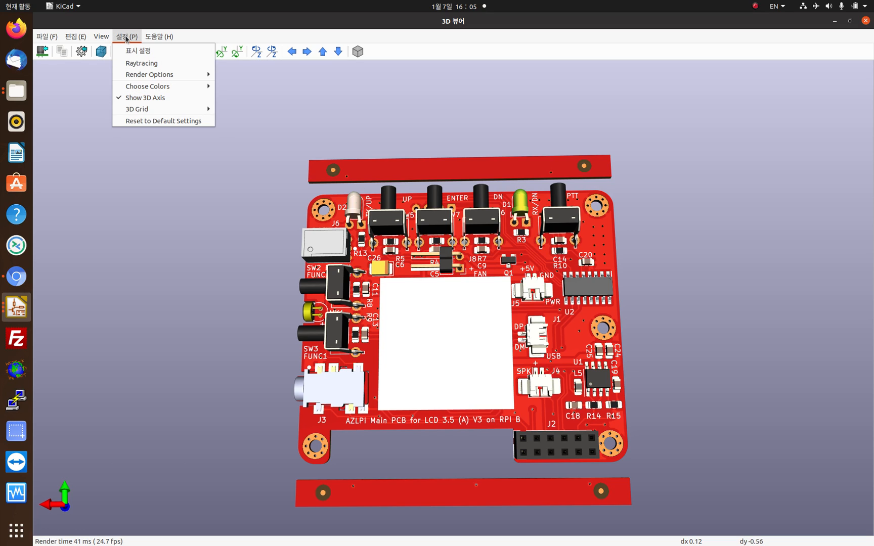
{"action": "mouse_move", "coordinate": [80, 36]}
{"action": "left_click", "coordinate": [133, 50]}
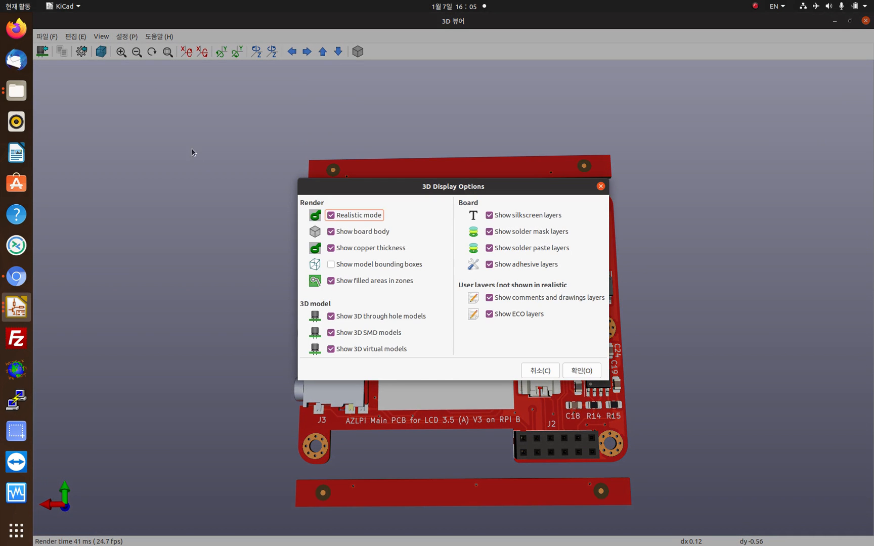
{"action": "left_click", "coordinate": [331, 316]}
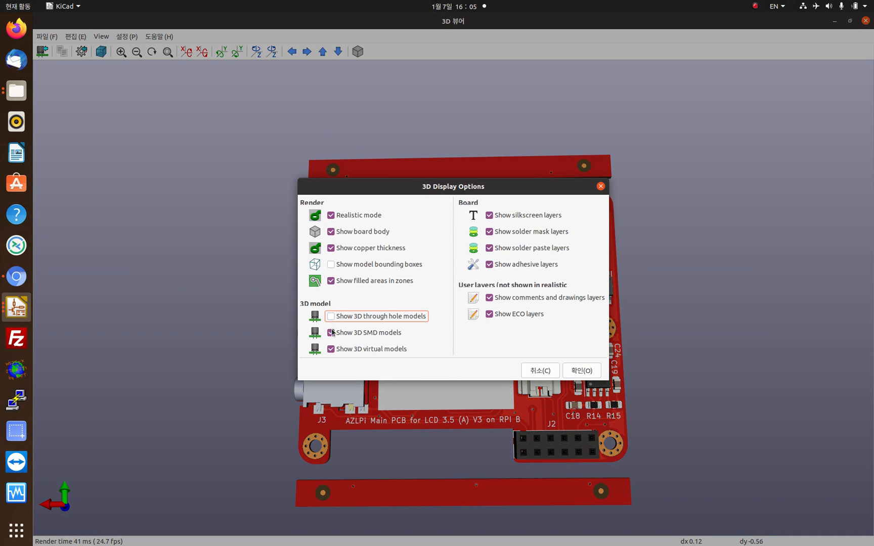
{"action": "left_click", "coordinate": [331, 332]}
{"action": "left_click", "coordinate": [331, 349]}
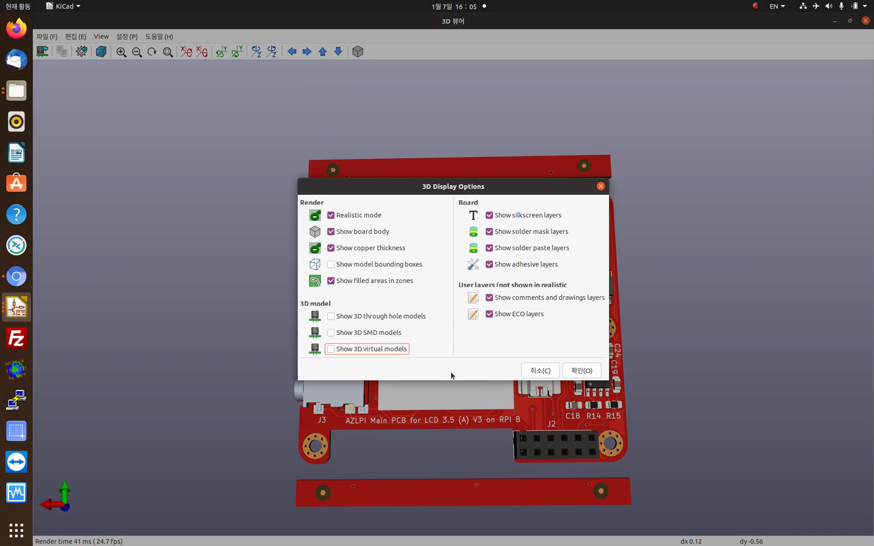
{"action": "left_click", "coordinate": [595, 371]}
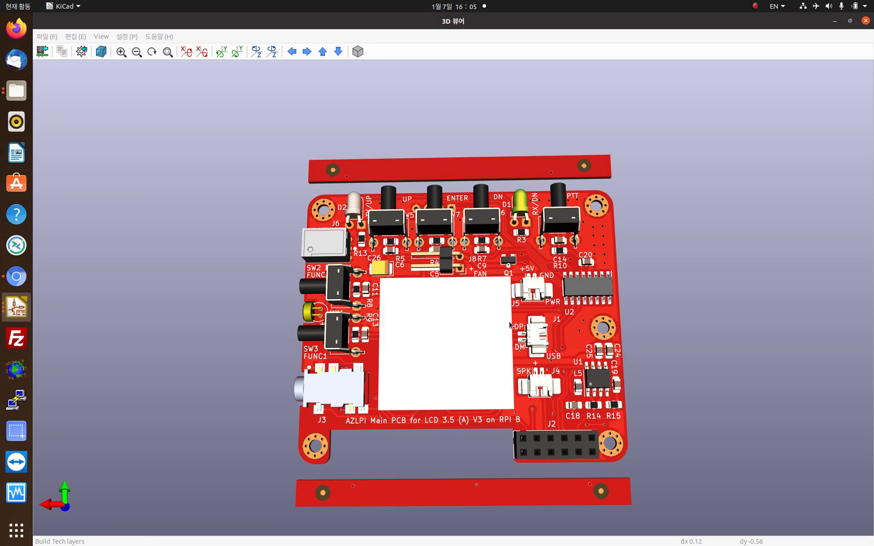
Examine the bare board's pads and silkscreen labels from several angles, and close the 3D Viewer and the board editor
{"action": "left_click_drag", "start_coordinate": [620, 349], "coordinate": [152, 253]}
{"action": "left_click_drag", "start_coordinate": [651, 353], "coordinate": [804, 273]}
{"action": "left_click_drag", "start_coordinate": [388, 342], "coordinate": [694, 422]}
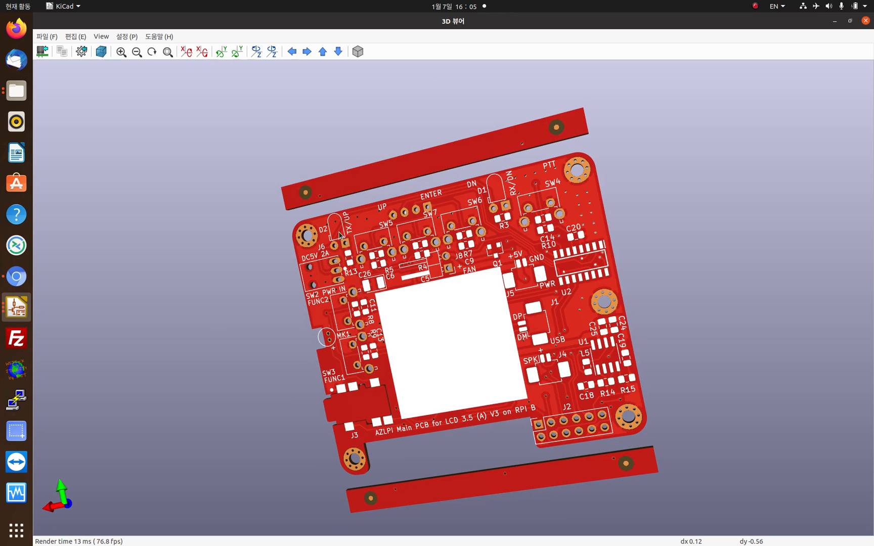
{"action": "left_click_drag", "start_coordinate": [555, 250], "coordinate": [648, 265]}
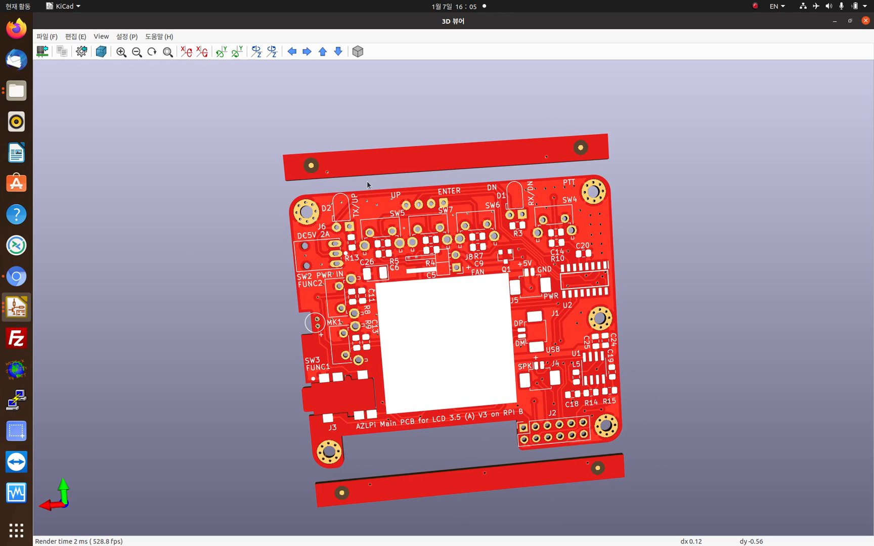
{"action": "scroll", "coordinate": [396, 219], "scroll_direction": "up", "scroll_amount": 1}
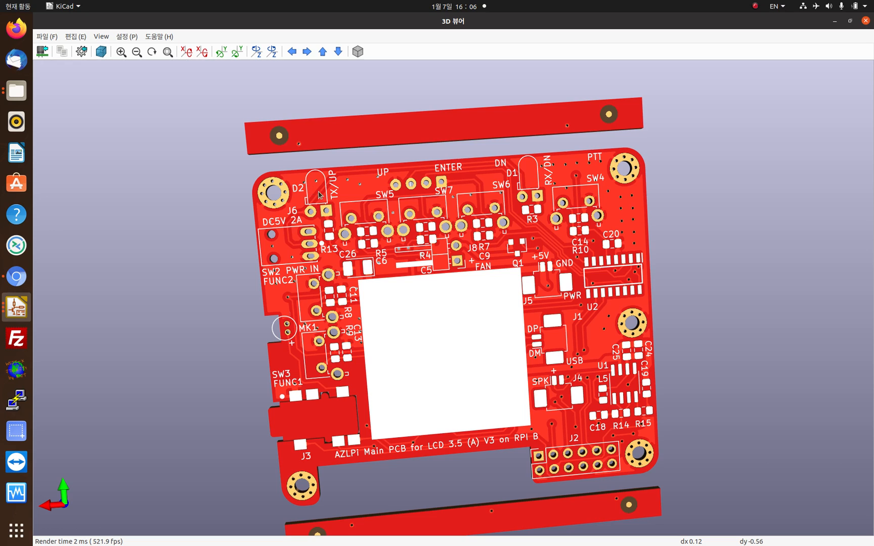
{"action": "left_click_drag", "start_coordinate": [518, 409], "coordinate": [497, 404]}
{"action": "left_click_drag", "start_coordinate": [795, 203], "coordinate": [795, 193]}
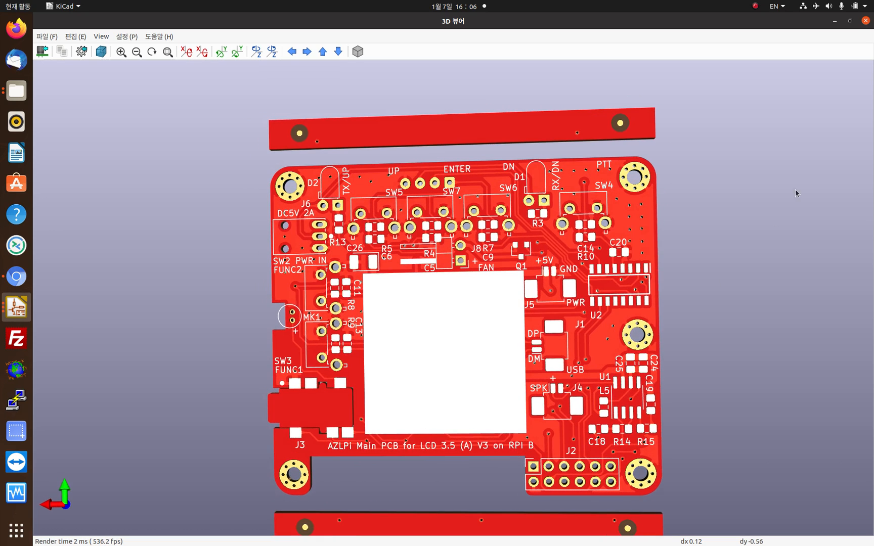
{"action": "left_click", "coordinate": [866, 20]}
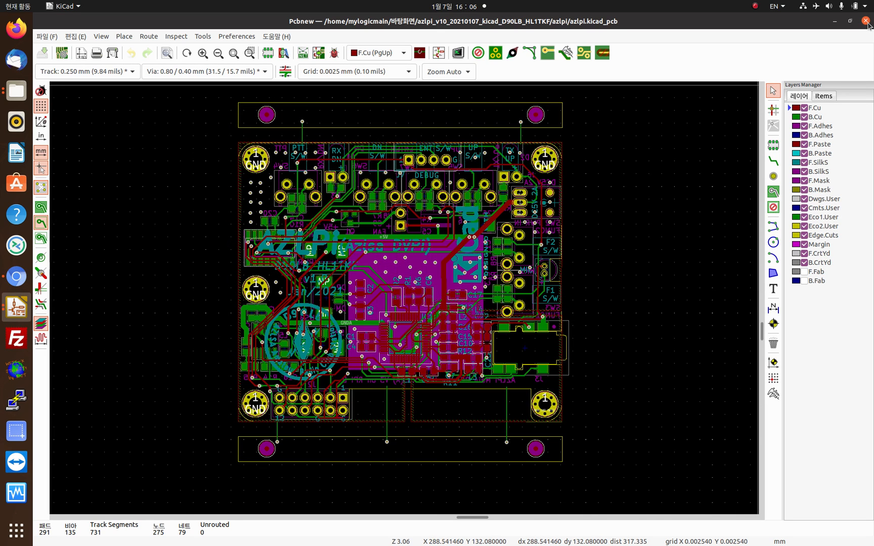
{"action": "left_click", "coordinate": [865, 21]}
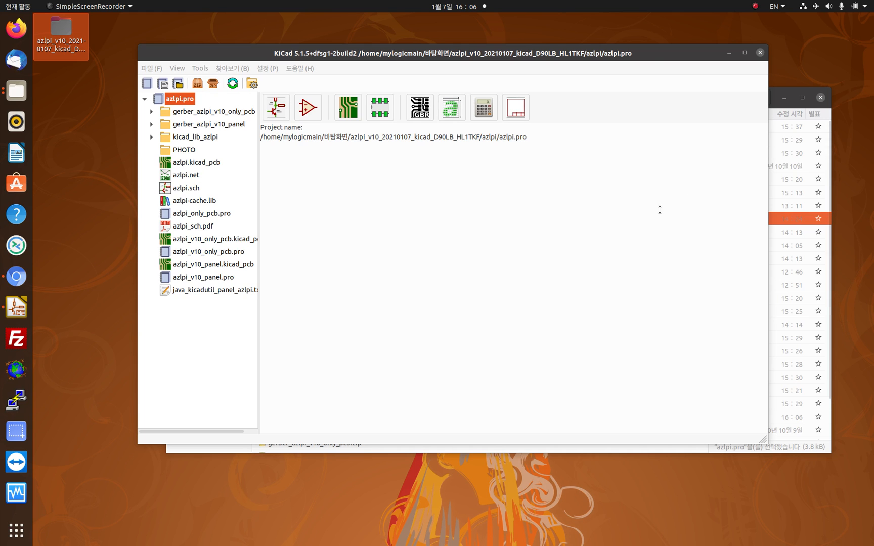
Bring the KiCad project window back in front of the file manager and widen its file tree to show full file names
{"action": "left_click_drag", "start_coordinate": [653, 54], "coordinate": [747, 375]}
{"action": "left_click", "coordinate": [592, 103]}
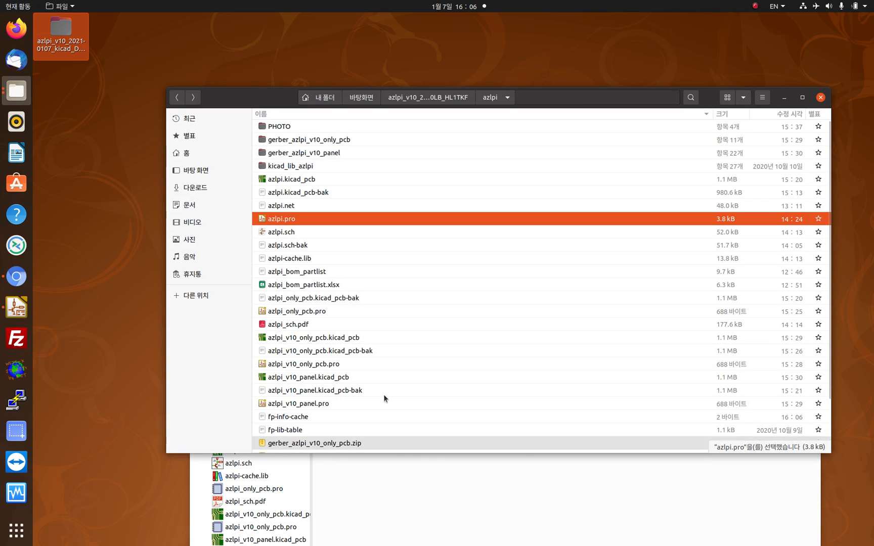
{"action": "left_click", "coordinate": [458, 503]}
{"action": "left_click_drag", "start_coordinate": [506, 331], "coordinate": [502, 77]}
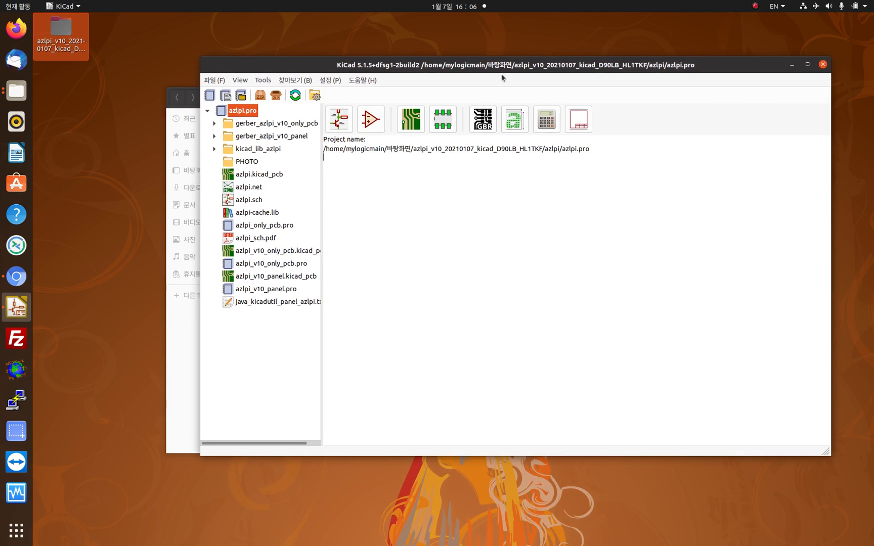
{"action": "left_click_drag", "start_coordinate": [420, 218], "coordinate": [420, 219]}
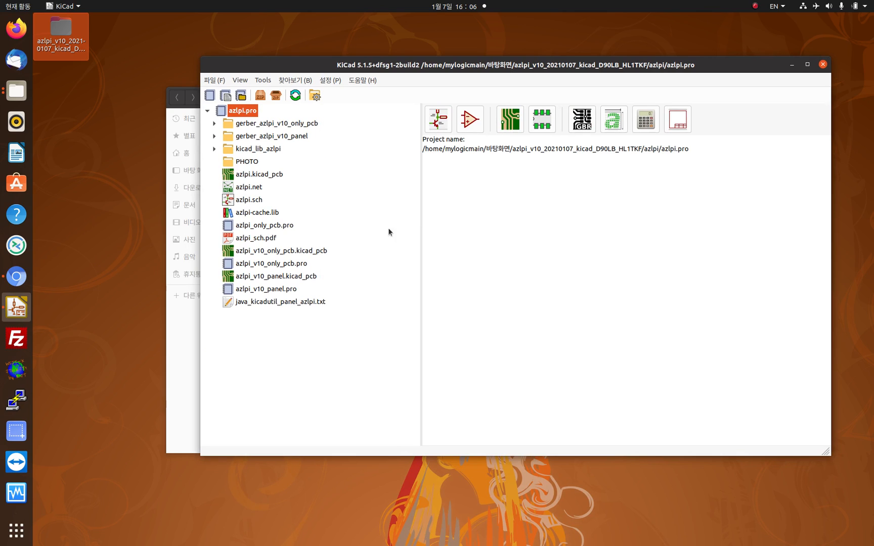
Open azlpi_v10_only_pcb.kicad_pcb, continuing despite the running Pcbnew, and show the board in the 3D Viewer
{"action": "double_click", "coordinate": [291, 252]}
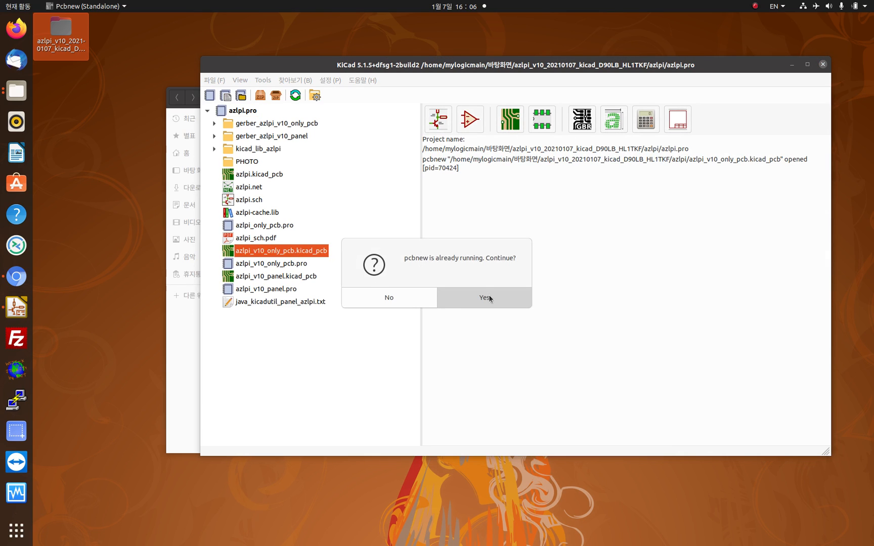
{"action": "left_click", "coordinate": [486, 300]}
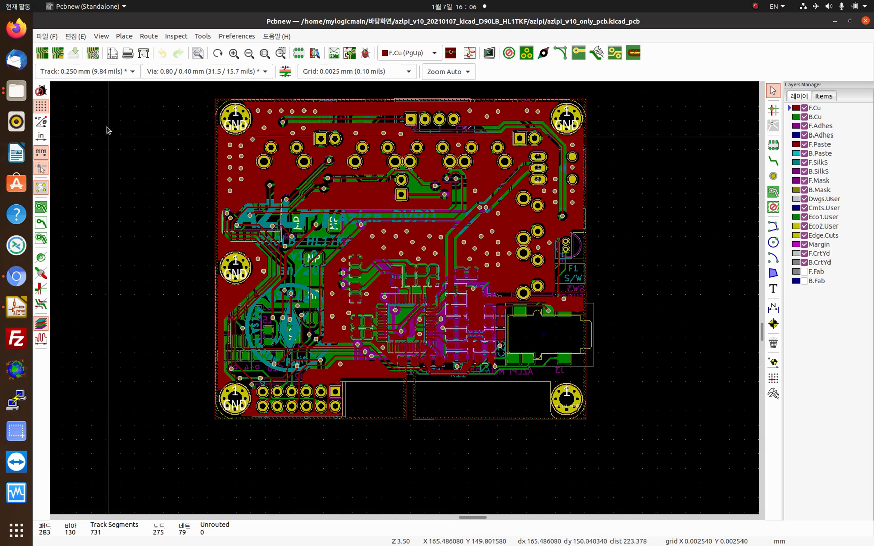
{"action": "left_click", "coordinate": [102, 37]}
{"action": "mouse_move", "coordinate": [125, 36]}
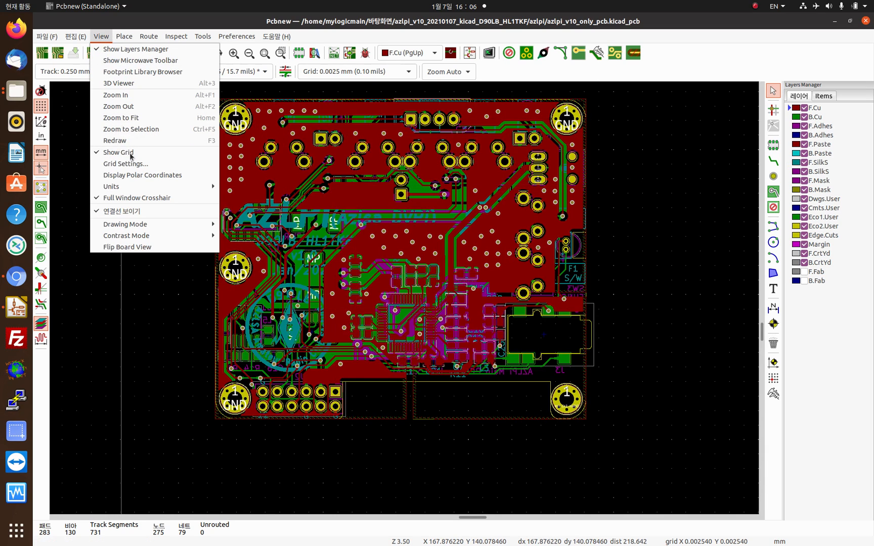
{"action": "left_click", "coordinate": [126, 82]}
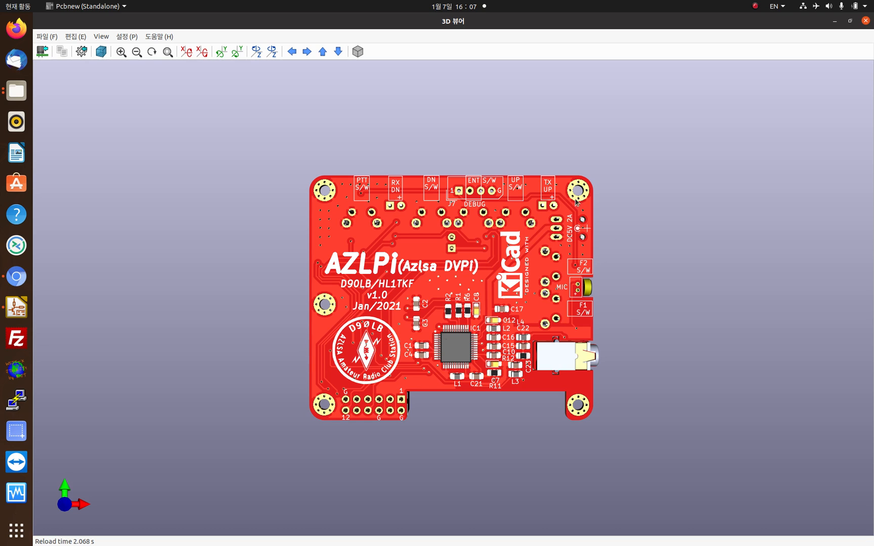
Tilt the single board to look at it in 3D, and close the 3D Viewer and its layout
{"action": "left_click_drag", "start_coordinate": [564, 283], "coordinate": [494, 204]}
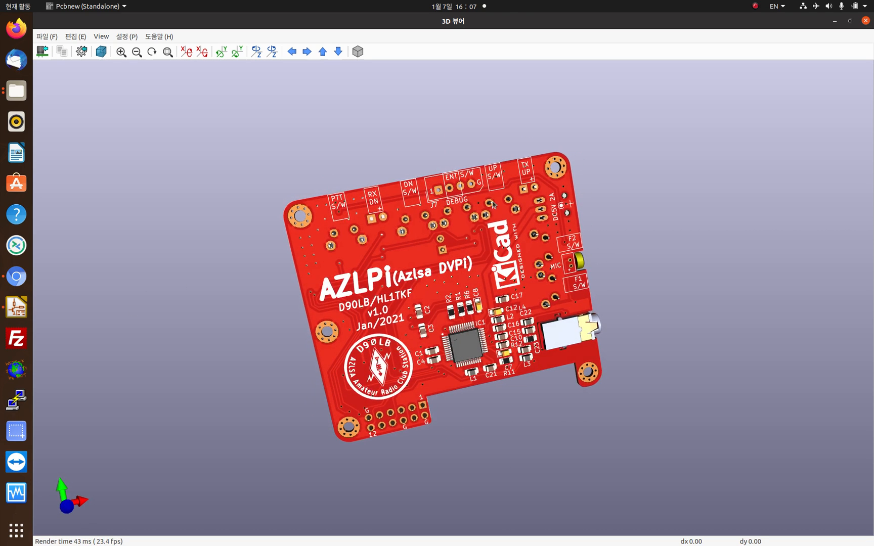
{"action": "key", "text": "z"}
{"action": "left_click", "coordinate": [865, 21]}
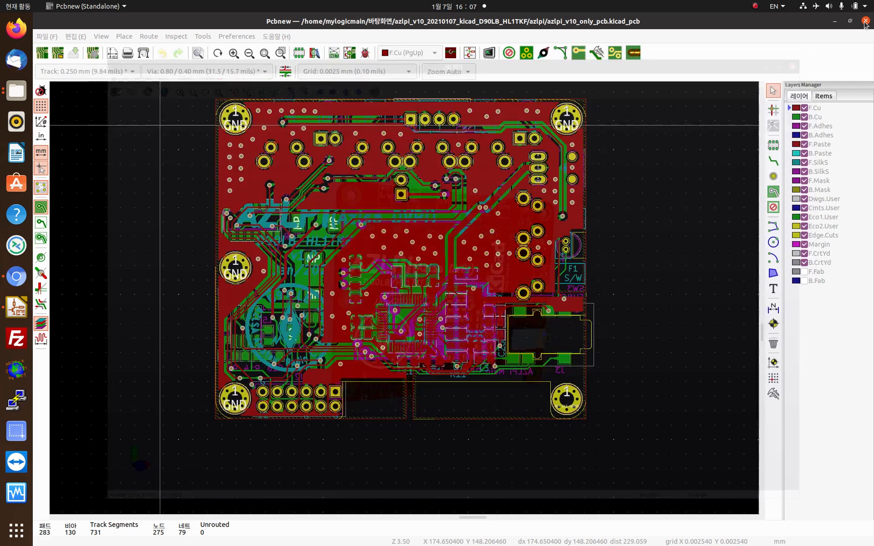
{"action": "left_click", "coordinate": [867, 22]}
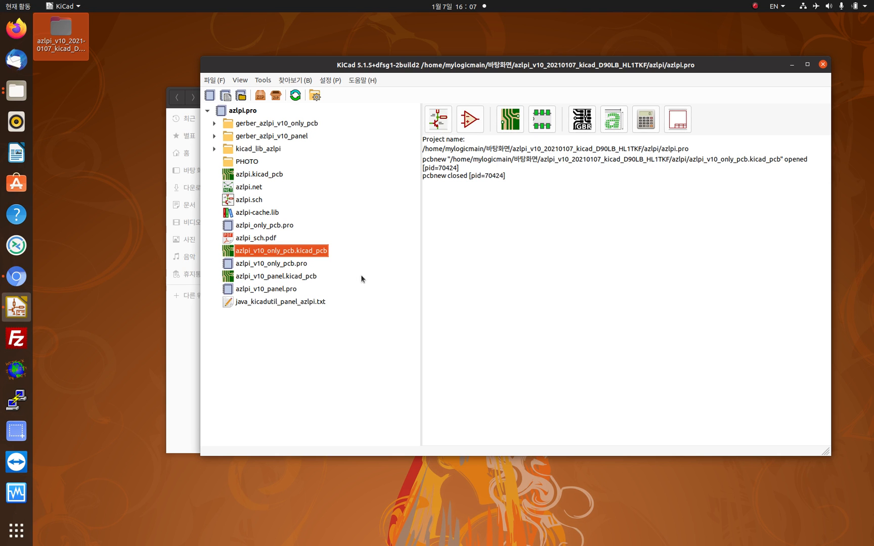
Open the panel layout azlpi_v10_panel.kicad_pcb in a further Pcbnew instance and show it in the 3D Viewer
{"action": "double_click", "coordinate": [300, 277]}
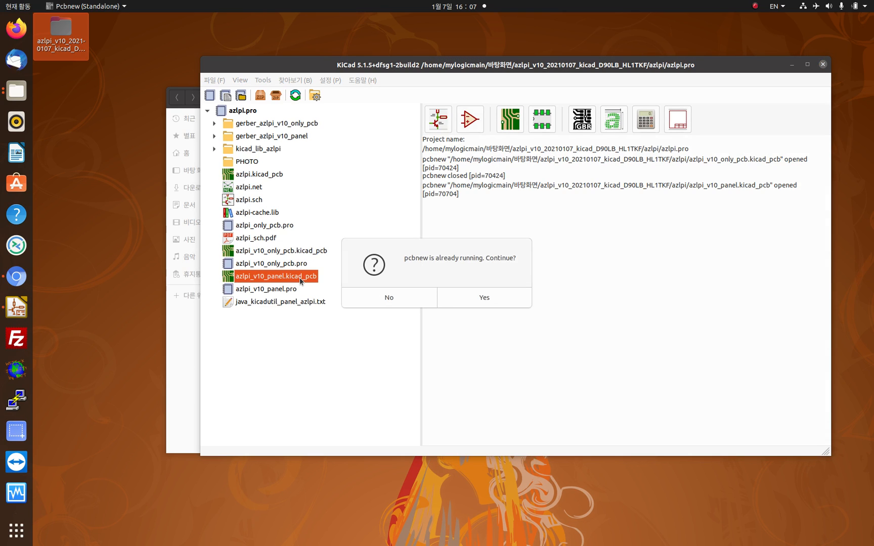
{"action": "left_click", "coordinate": [484, 297]}
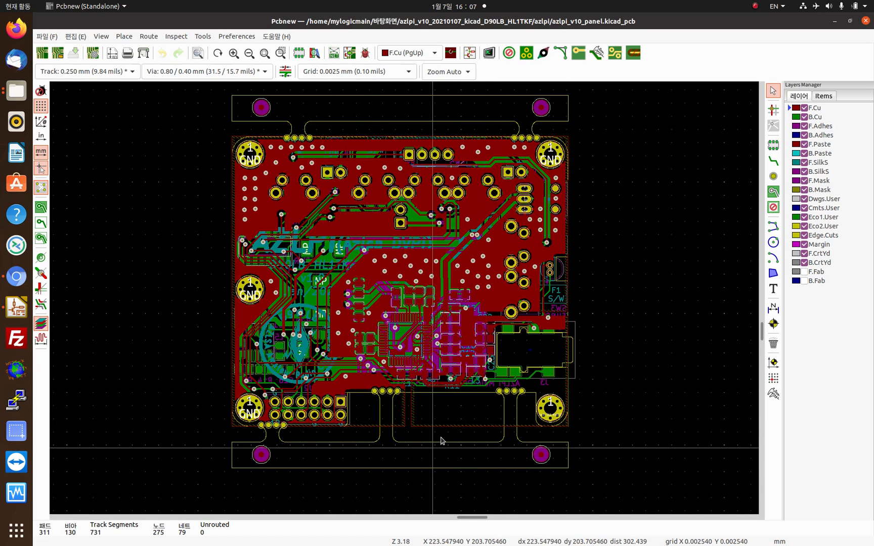
{"action": "left_click", "coordinate": [103, 40]}
{"action": "left_click", "coordinate": [120, 85]}
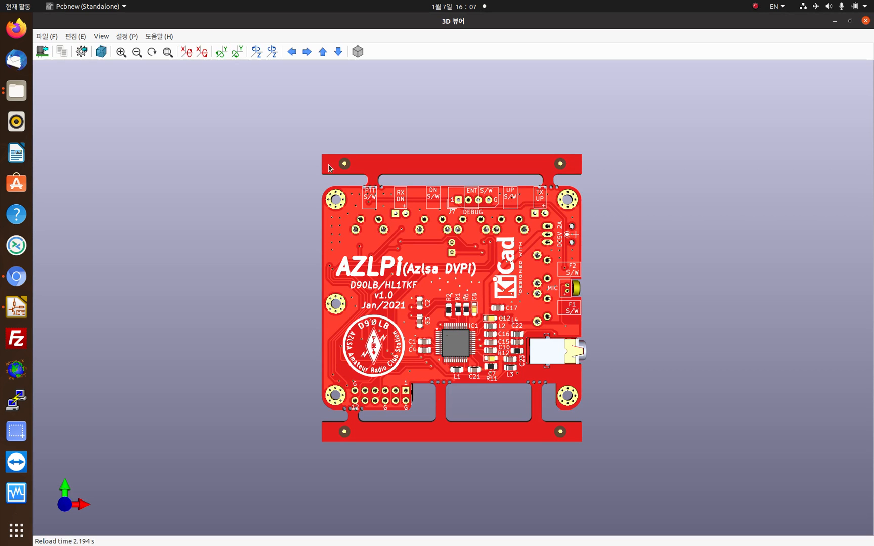
Examine both sides of the panelized board with its break-off rails in 3D, and close the viewer and the panel layout
{"action": "mouse_move", "coordinate": [555, 300]}
{"action": "left_mouse_down"}
{"action": "mouse_move", "coordinate": [326, 302]}
{"action": "mouse_move", "coordinate": [544, 297]}
{"action": "left_mouse_up"}
{"action": "left_click_drag", "start_coordinate": [484, 383], "coordinate": [492, 341]}
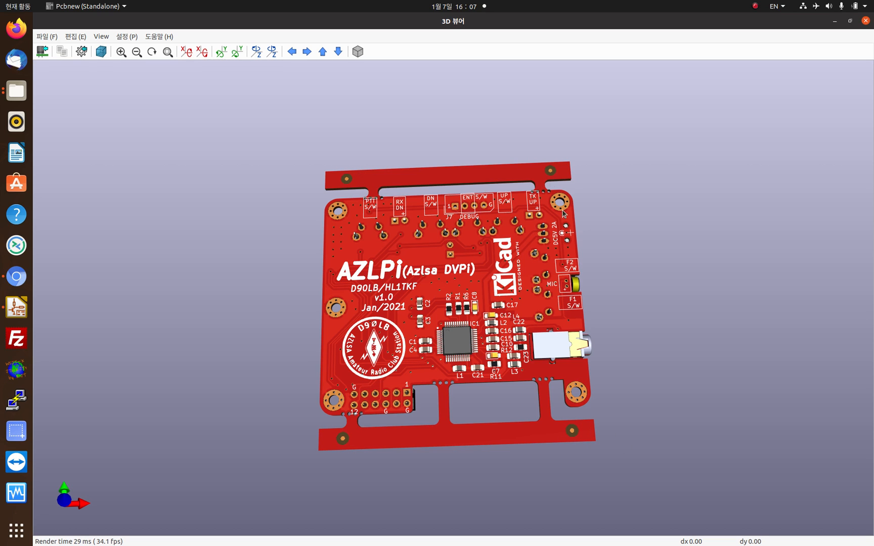
{"action": "key", "text": "f"}
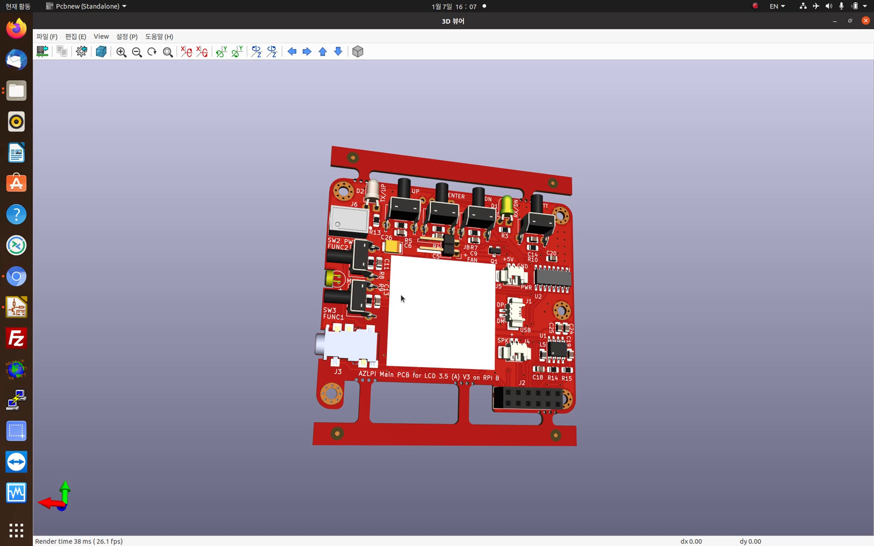
{"action": "left_click_drag", "start_coordinate": [335, 281], "coordinate": [645, 288]}
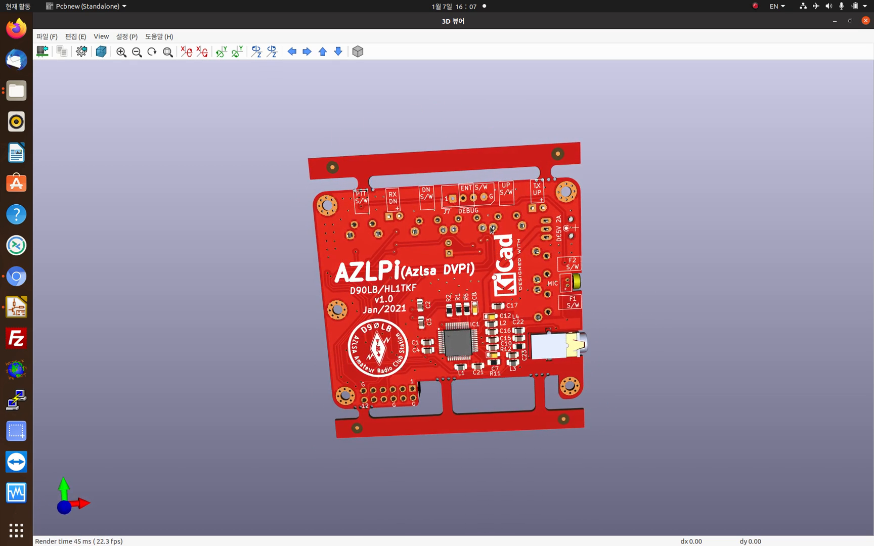
{"action": "left_click_drag", "start_coordinate": [490, 247], "coordinate": [205, 289]}
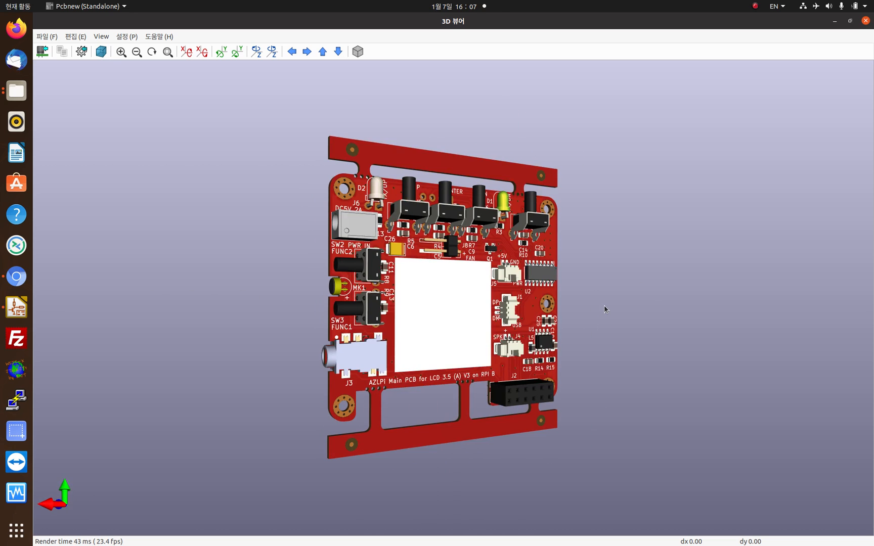
{"action": "left_click_drag", "start_coordinate": [604, 308], "coordinate": [472, 314]}
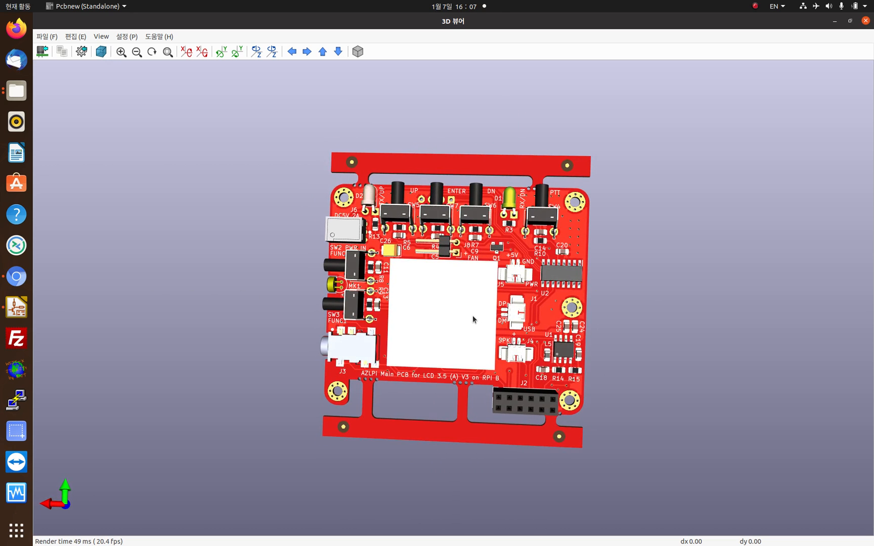
{"action": "left_click", "coordinate": [866, 22]}
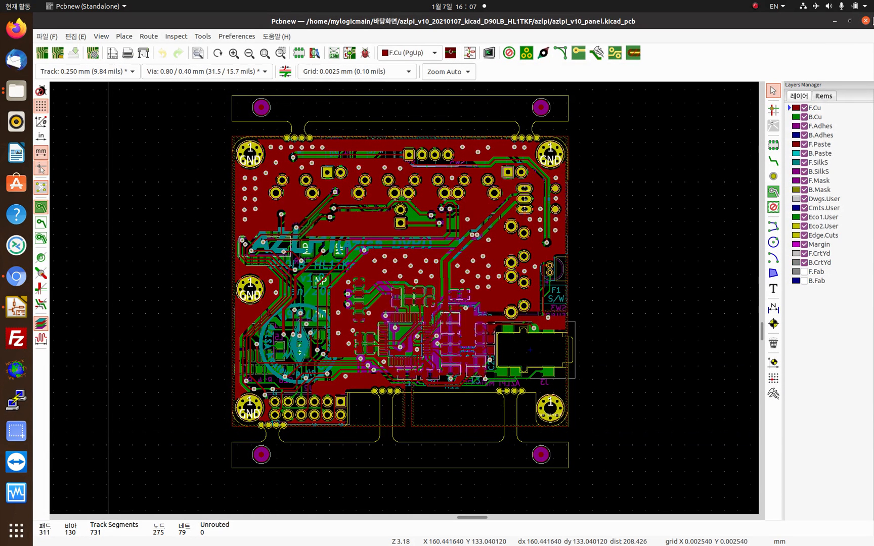
{"action": "left_click", "coordinate": [866, 21]}
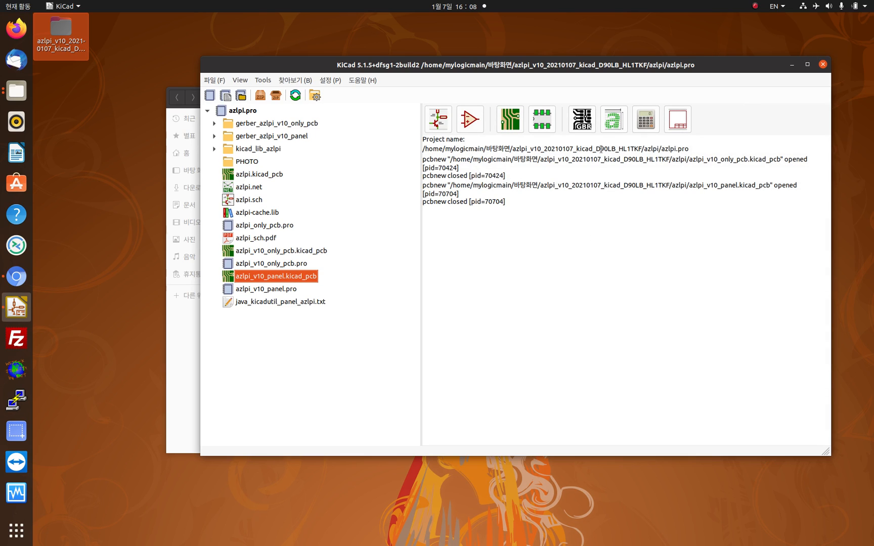
Load the zip archive gerber_azlpi_v10_panel.zip in GerbView to view the panel's Gerber layers, and close the viewer
{"action": "left_click", "coordinate": [585, 128]}
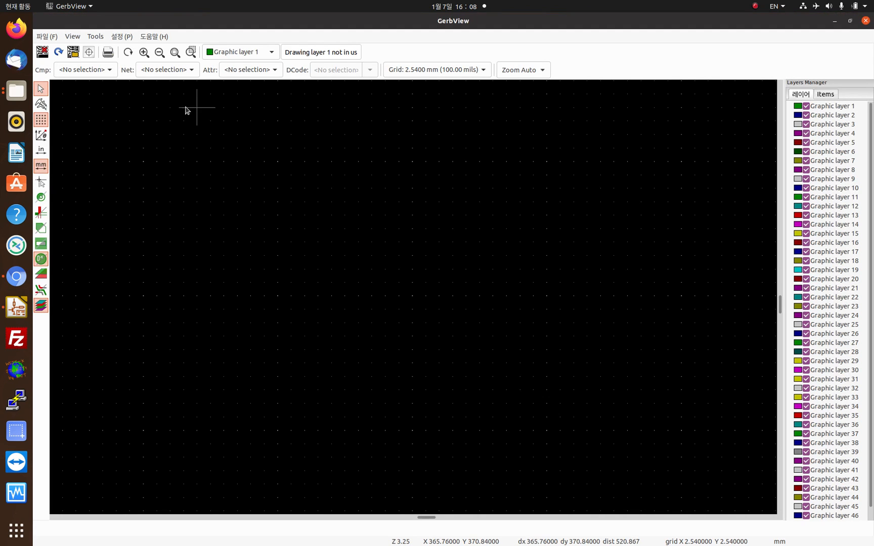
{"action": "left_click", "coordinate": [46, 38]}
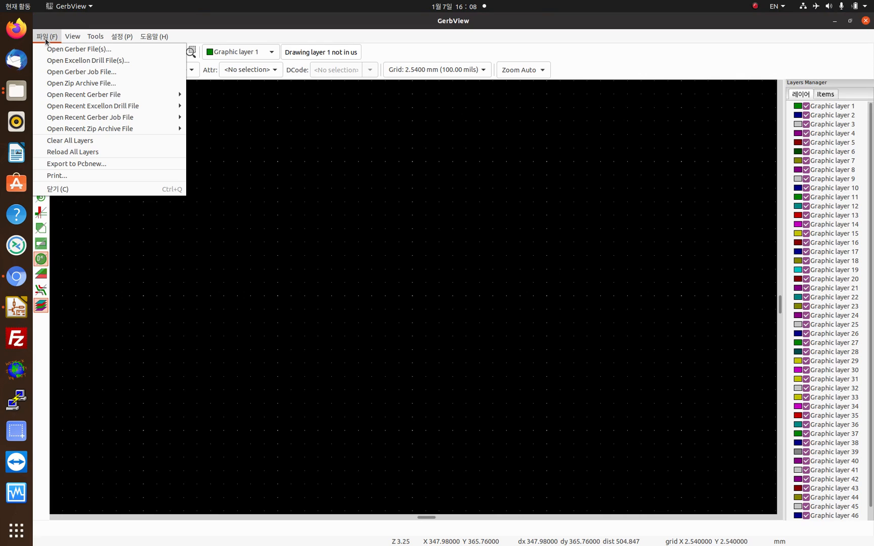
{"action": "left_click", "coordinate": [60, 83]}
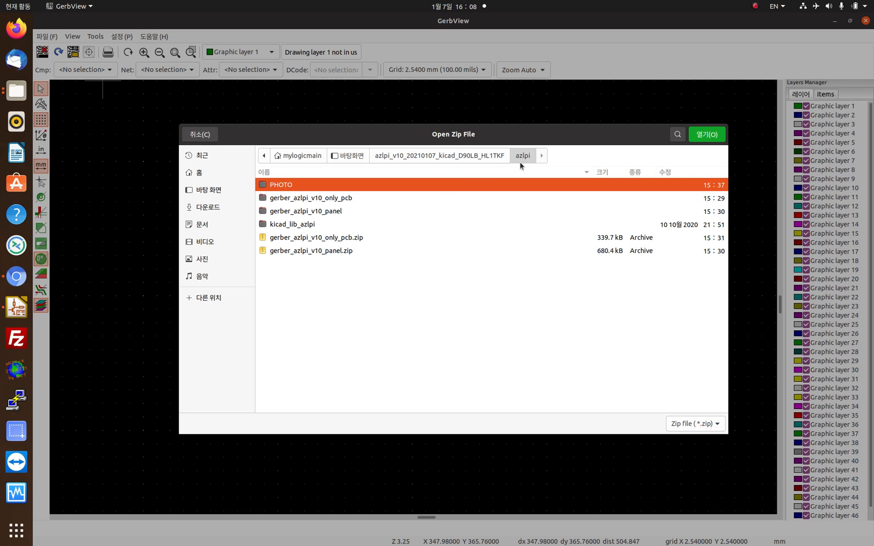
{"action": "left_click", "coordinate": [311, 253]}
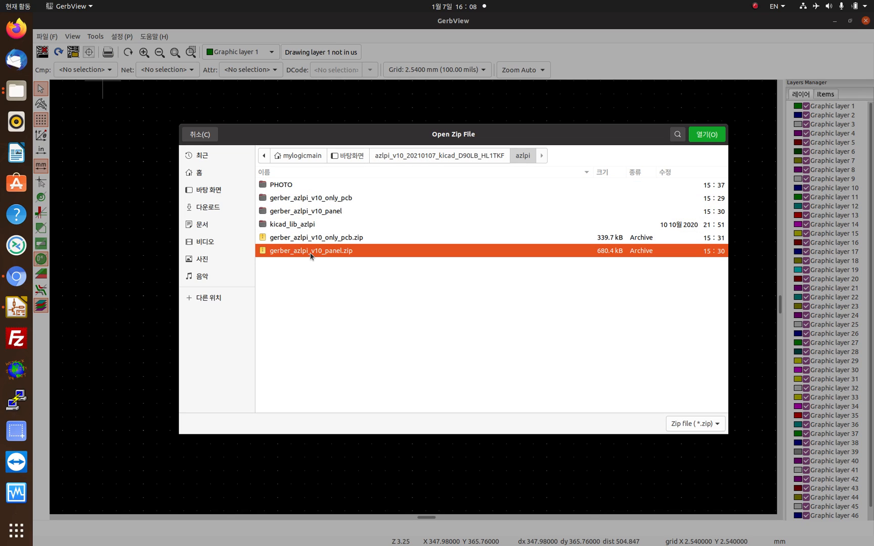
{"action": "double_click", "coordinate": [311, 250]}
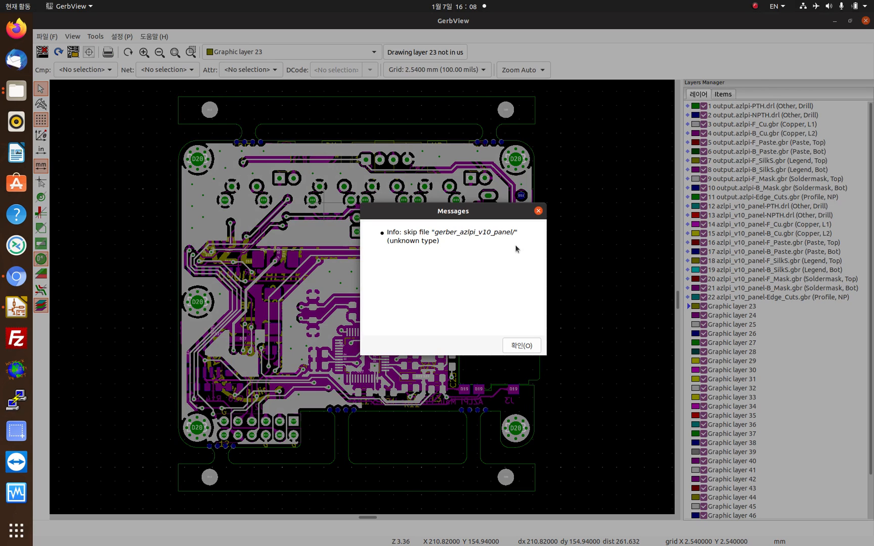
{"action": "left_click", "coordinate": [538, 212]}
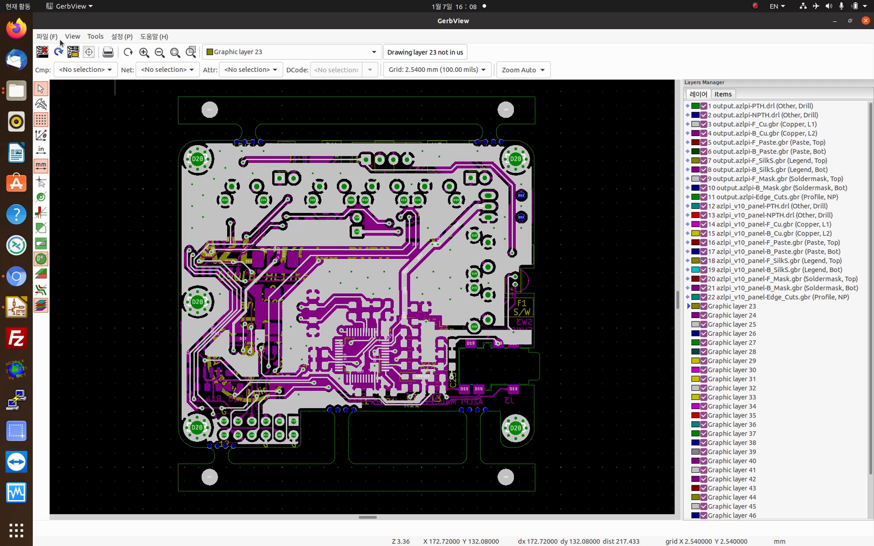
{"action": "left_click", "coordinate": [866, 21]}
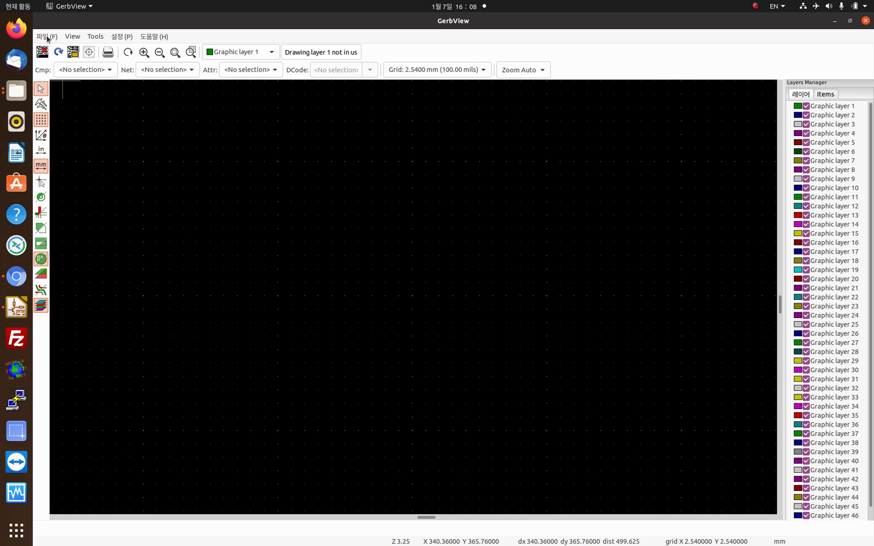
{"action": "left_click", "coordinate": [46, 36]}
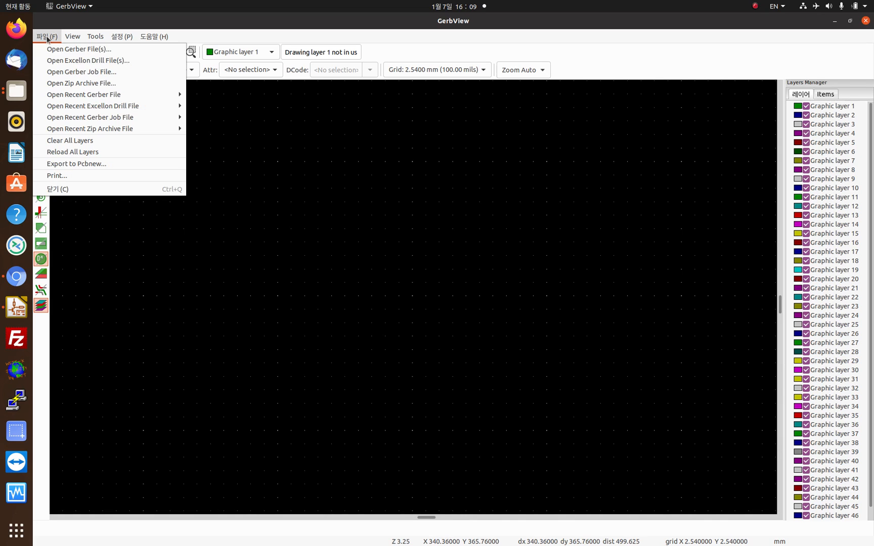
{"action": "left_click", "coordinate": [65, 83]}
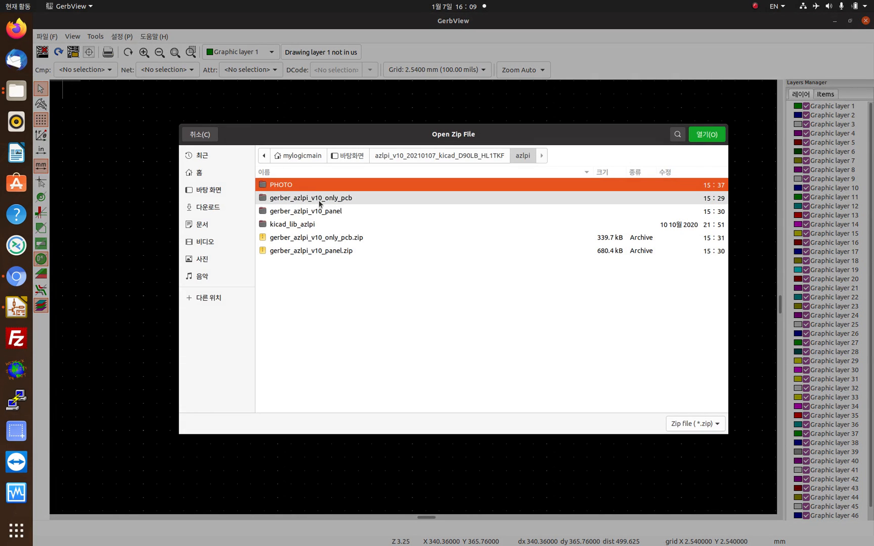
{"action": "double_click", "coordinate": [320, 199]}
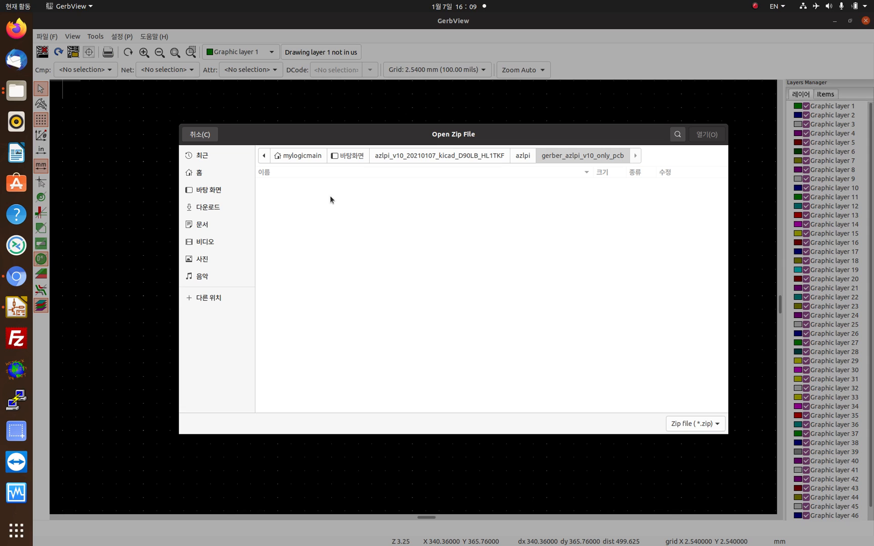
{"action": "left_click", "coordinate": [211, 136]}
Load the zip archive gerber_azlpi_v10_only_pcb.zip to view the single board's Gerber layers, and close GerbView
{"action": "left_click", "coordinate": [47, 36]}
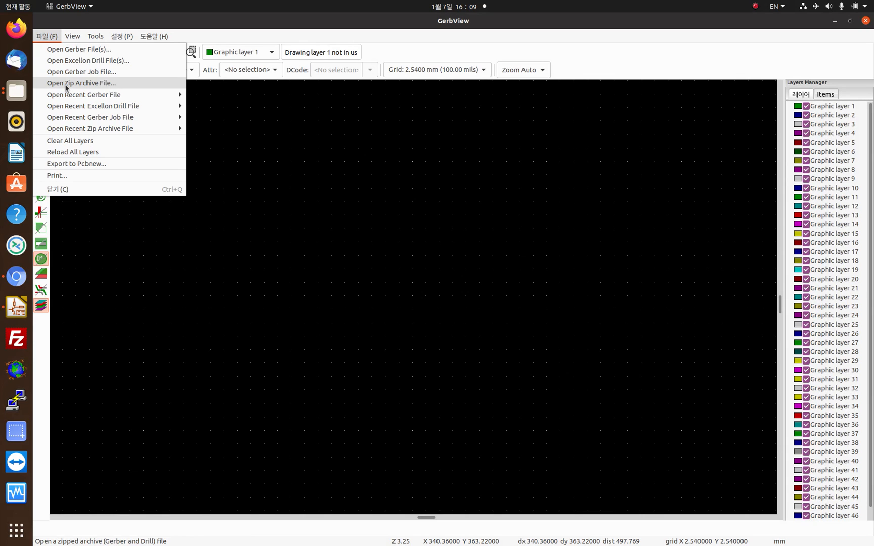
{"action": "left_click", "coordinate": [66, 84]}
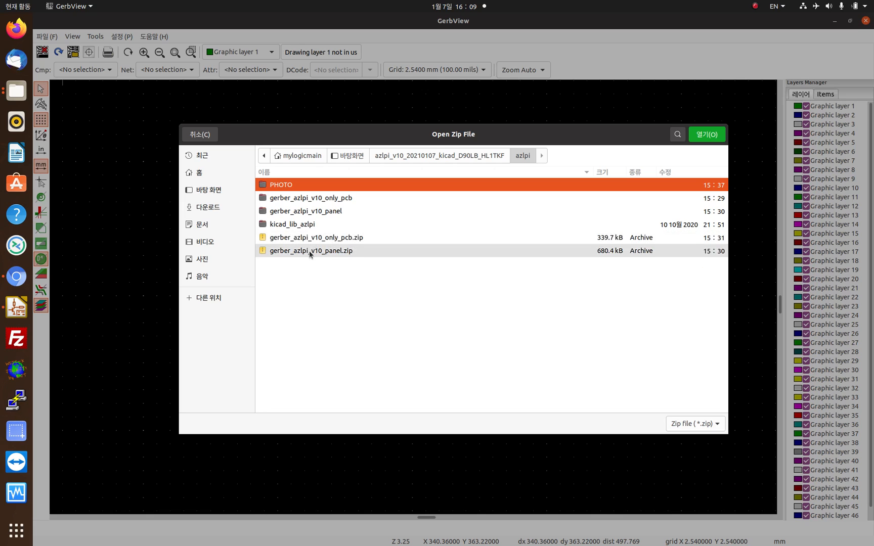
{"action": "double_click", "coordinate": [321, 240]}
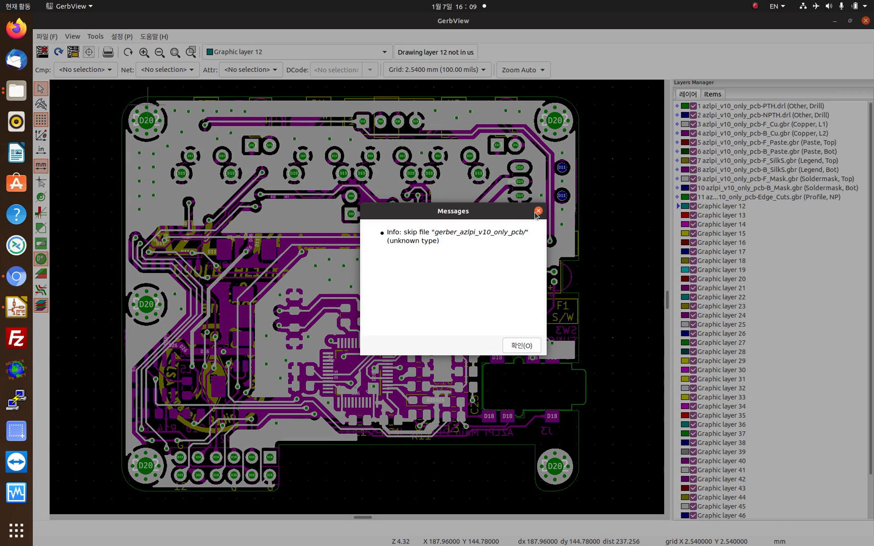
{"action": "left_click", "coordinate": [538, 211]}
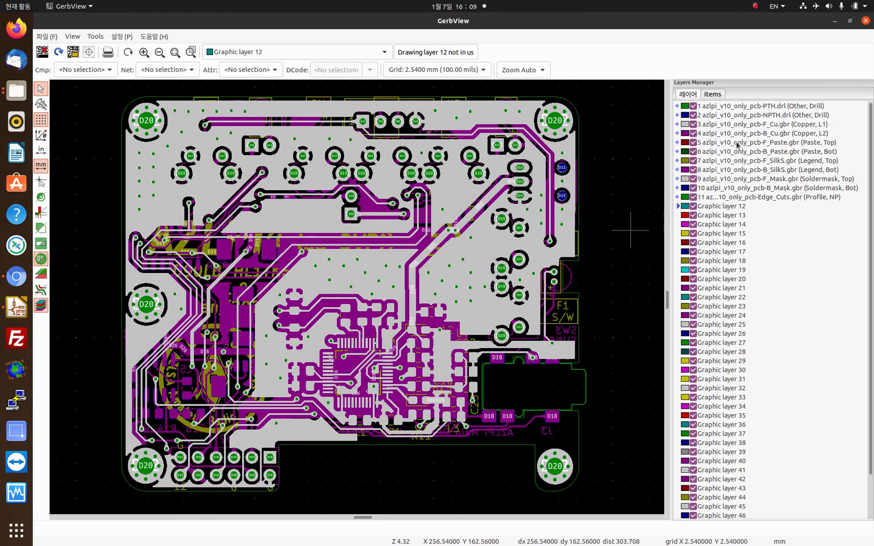
{"action": "left_click", "coordinate": [865, 21]}
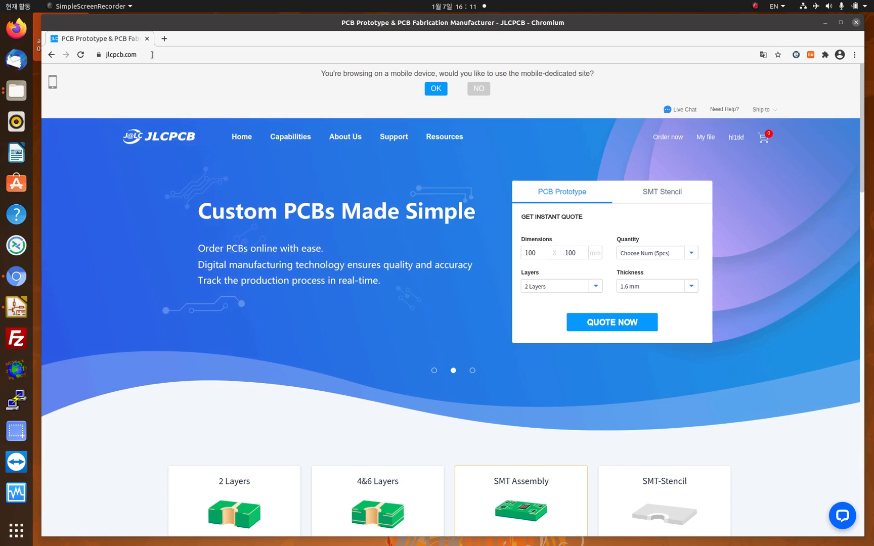
Request an instant PCB prototype quote on jlcpcb.com in Chromium for a 100 x 100 mm, 2-layer, 1.6 mm board
{"action": "left_click", "coordinate": [152, 55]}
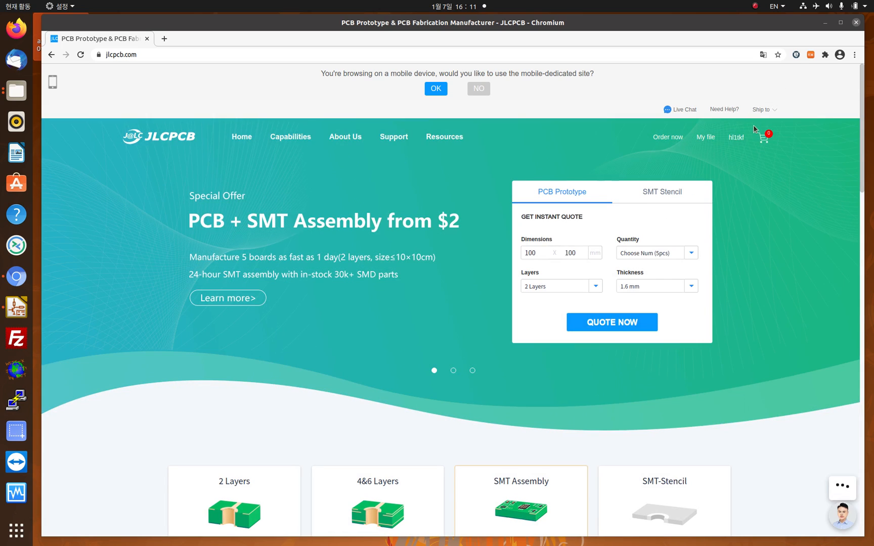
{"action": "mouse_move", "coordinate": [737, 137]}
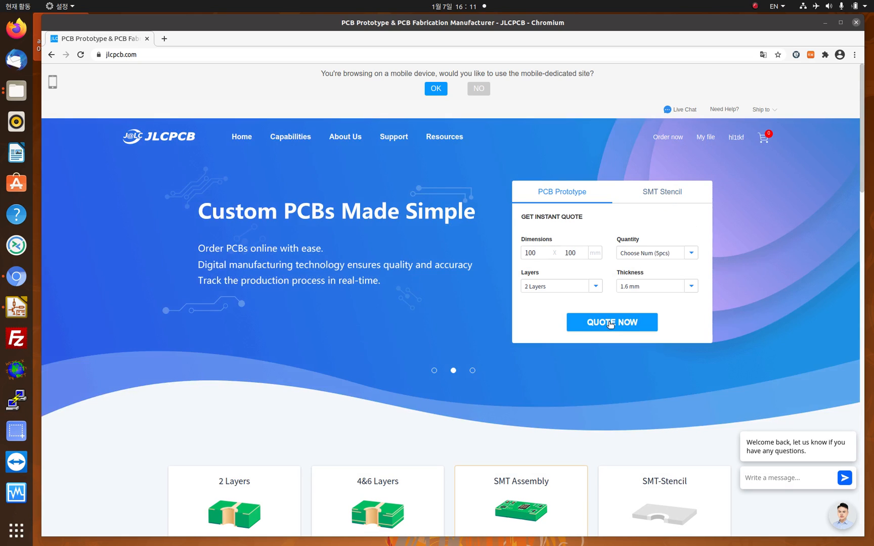
{"action": "left_click", "coordinate": [609, 324]}
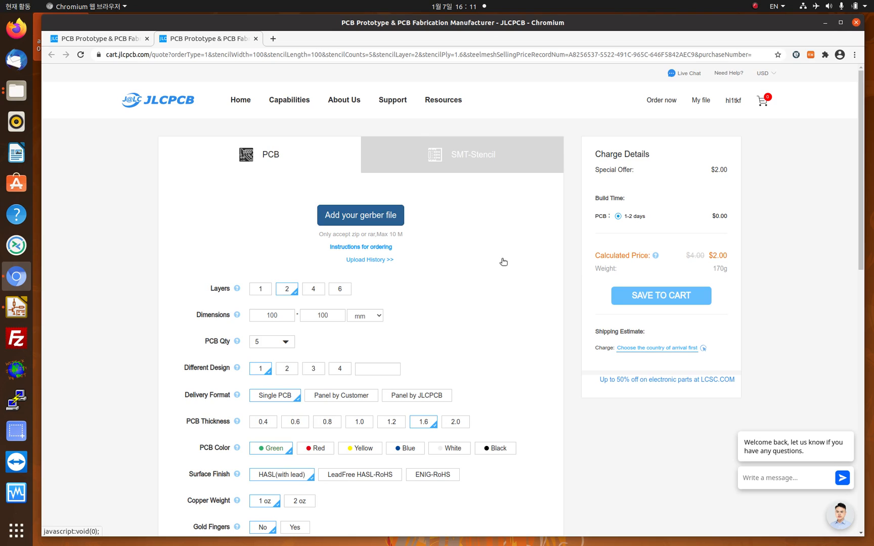
Upload gerber_azlpi_v10_panel.zip from the azlpi project folder as the Gerber file for the quote
{"action": "left_click", "coordinate": [360, 217]}
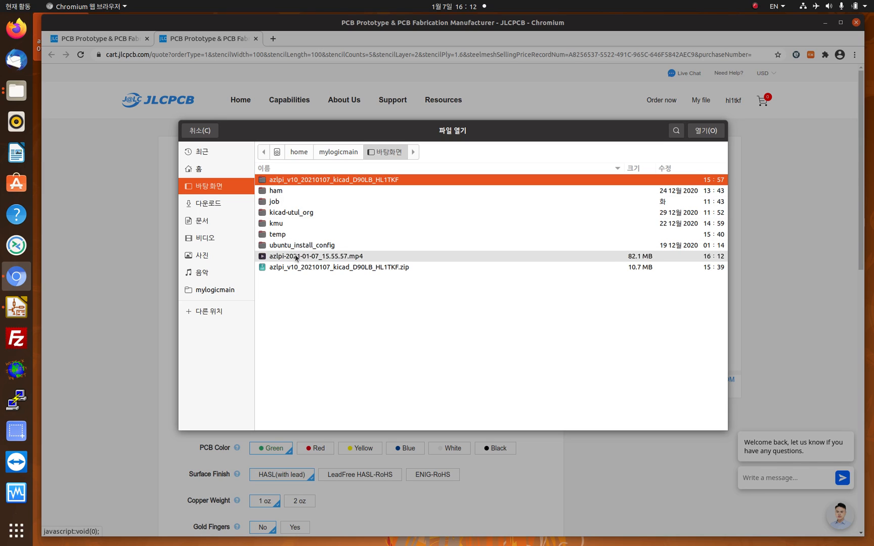
{"action": "double_click", "coordinate": [321, 179]}
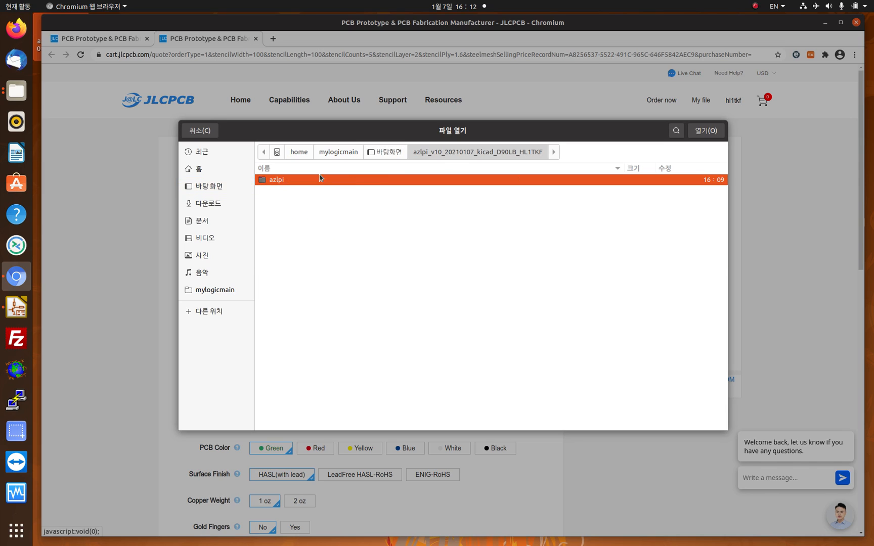
{"action": "double_click", "coordinate": [277, 180]}
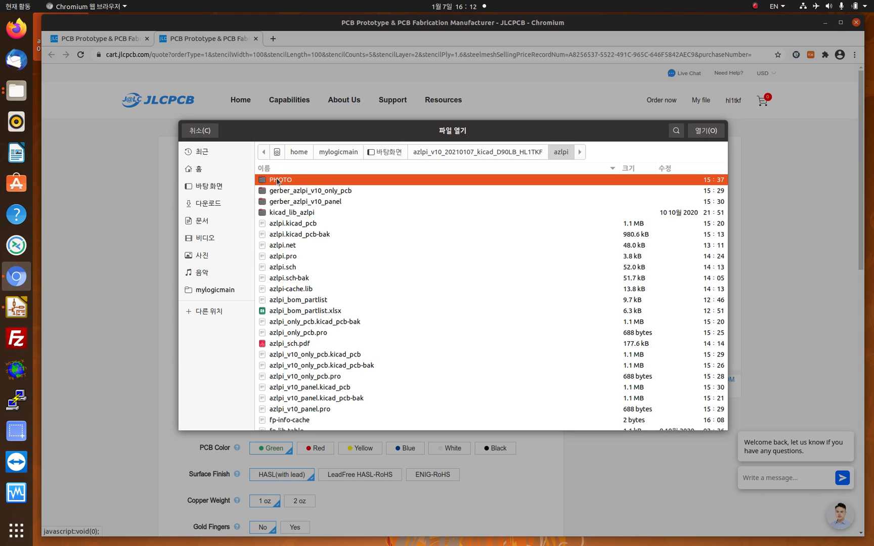
{"action": "scroll", "coordinate": [393, 261], "scroll_direction": "down", "scroll_amount": 3}
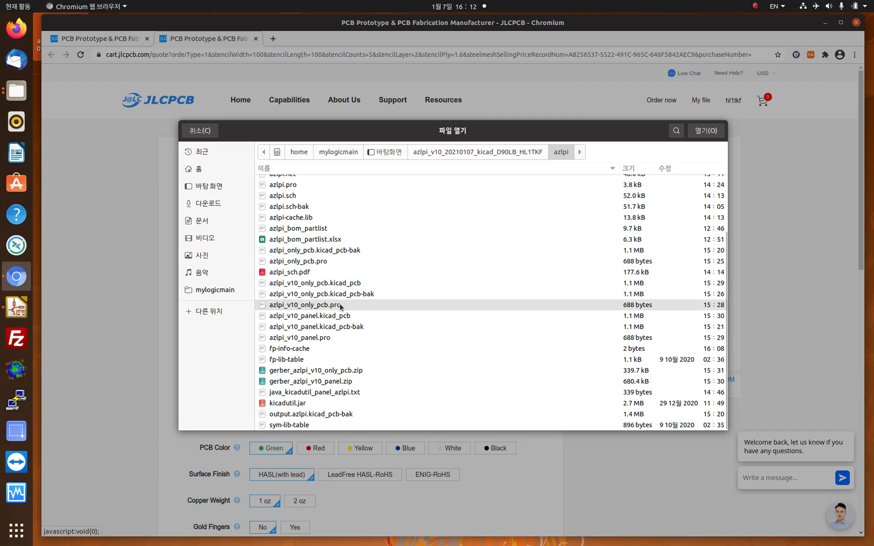
{"action": "left_click", "coordinate": [317, 382]}
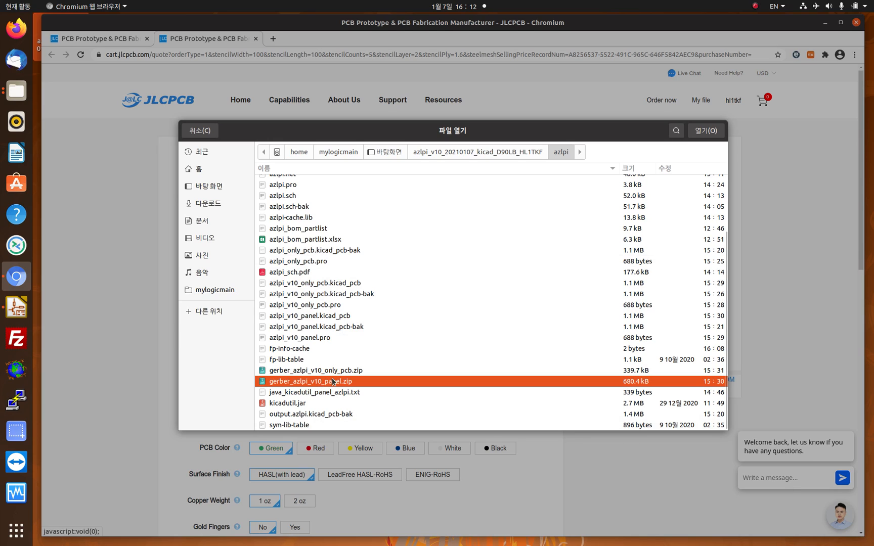
{"action": "double_click", "coordinate": [320, 382]}
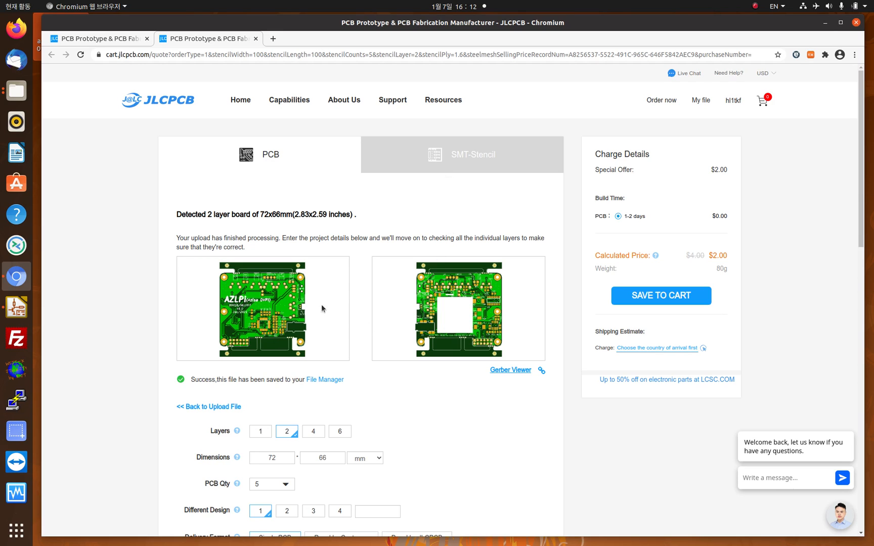
Look at the enlarged front and back previews of the uploaded panel, and open it in the online Gerber Viewer
{"action": "scroll", "coordinate": [262, 346], "scroll_direction": "down", "scroll_amount": 1}
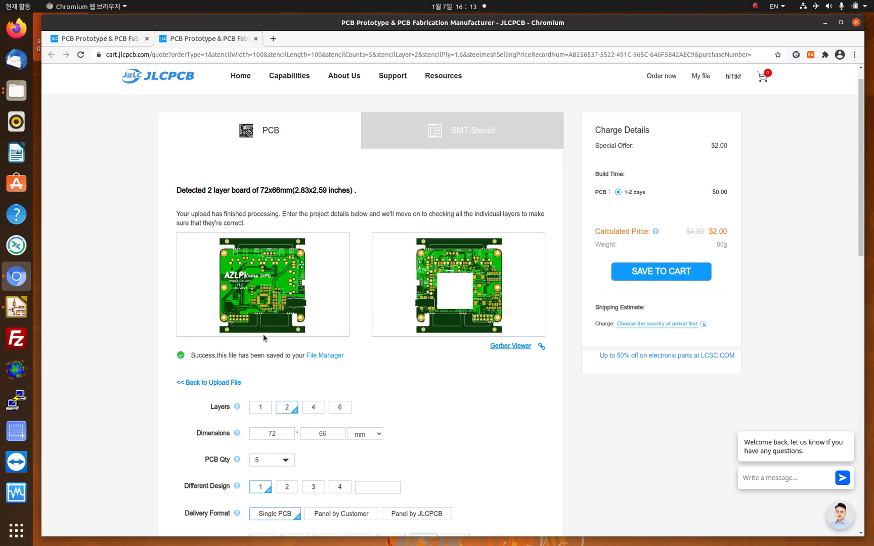
{"action": "key", "text": "ctrl+plus"}
{"action": "key", "text": "ctrl+plus"}
{"action": "key", "text": "ctrl+plus"}
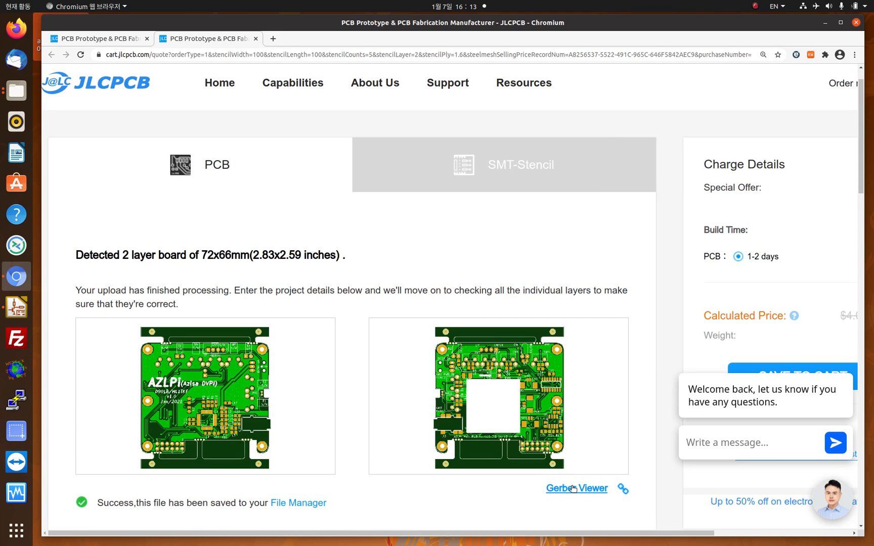
{"action": "left_click", "coordinate": [573, 489]}
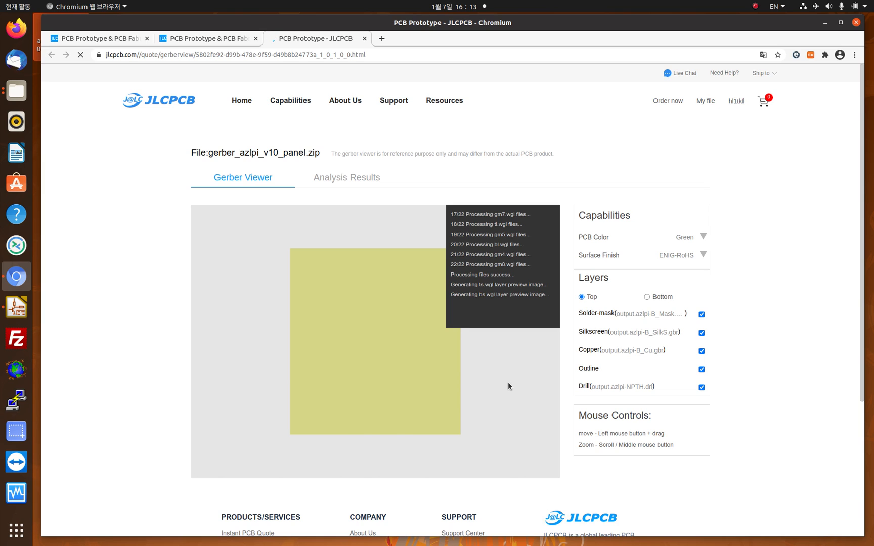
Examine the top side of the panel up close in the online Gerber Viewer, and close the viewer page
{"action": "key", "text": "ctrl+plus"}
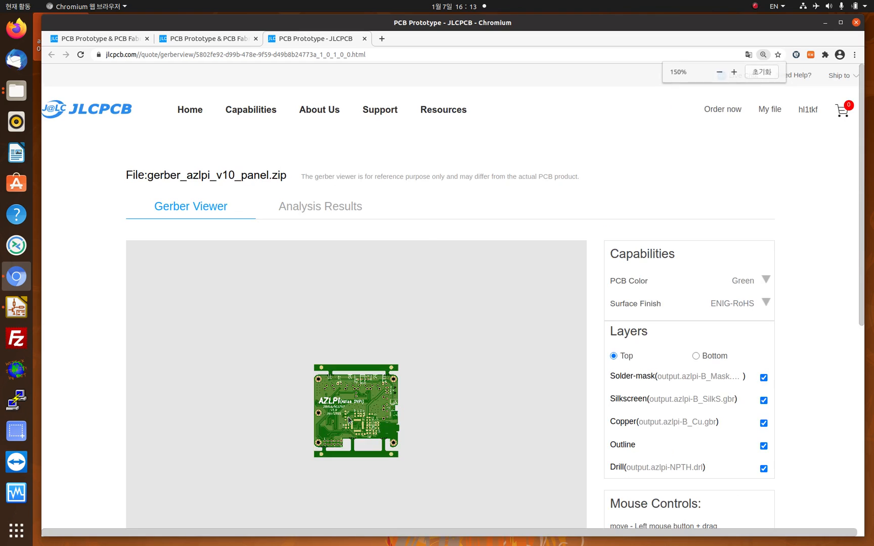
{"action": "key", "text": "ctrl+plus"}
{"action": "key", "text": "ctrl+plus"}
{"action": "left_click_drag", "start_coordinate": [340, 457], "coordinate": [398, 365]}
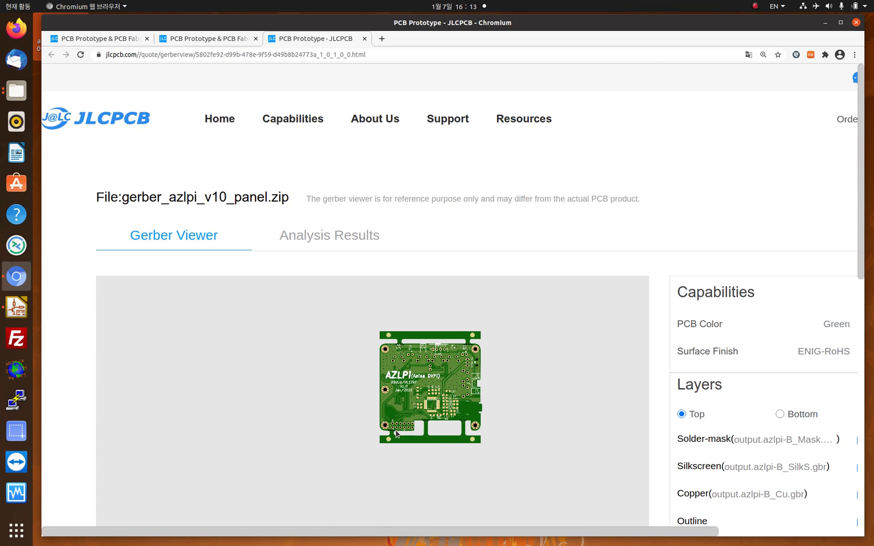
{"action": "scroll", "coordinate": [568, 462], "scroll_direction": "down", "scroll_amount": 3}
{"action": "scroll", "coordinate": [561, 406], "scroll_direction": "down", "scroll_amount": 3}
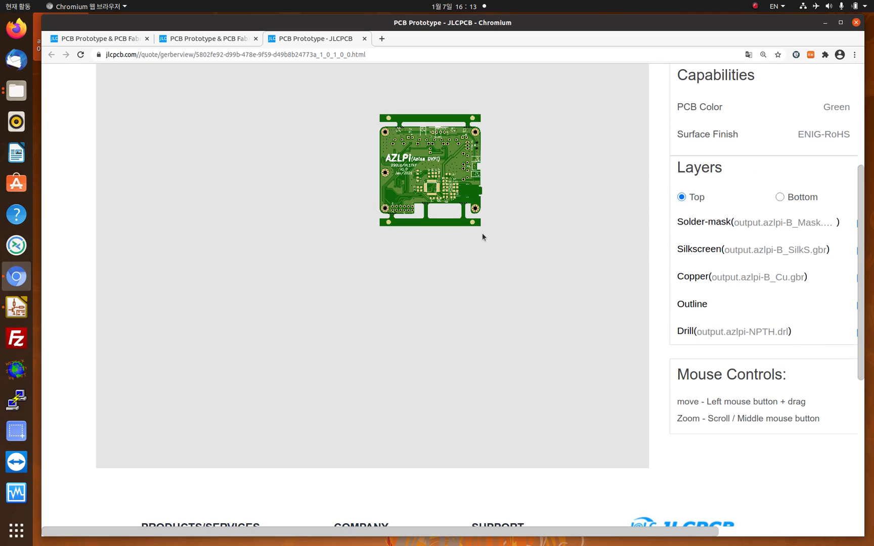
{"action": "scroll", "coordinate": [459, 198], "scroll_direction": "up", "scroll_amount": 3, "text": "ctrl"}
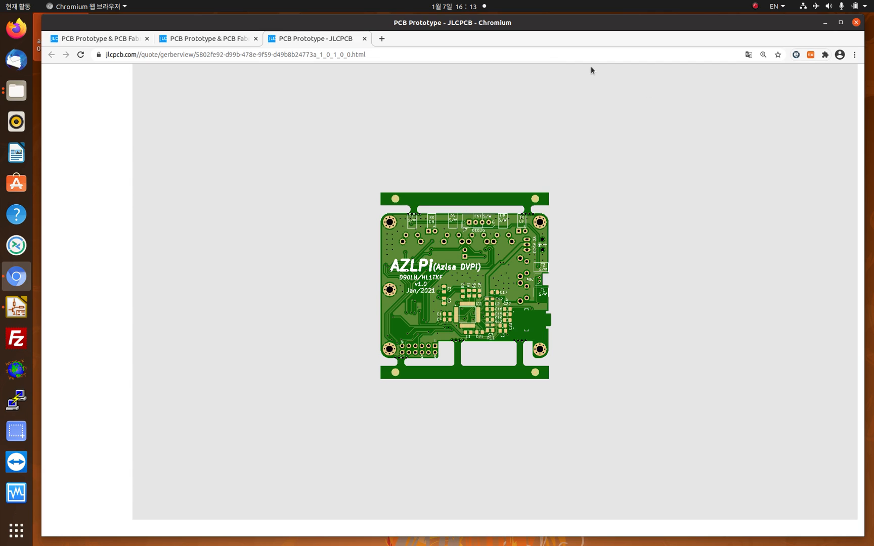
{"action": "left_click", "coordinate": [364, 39]}
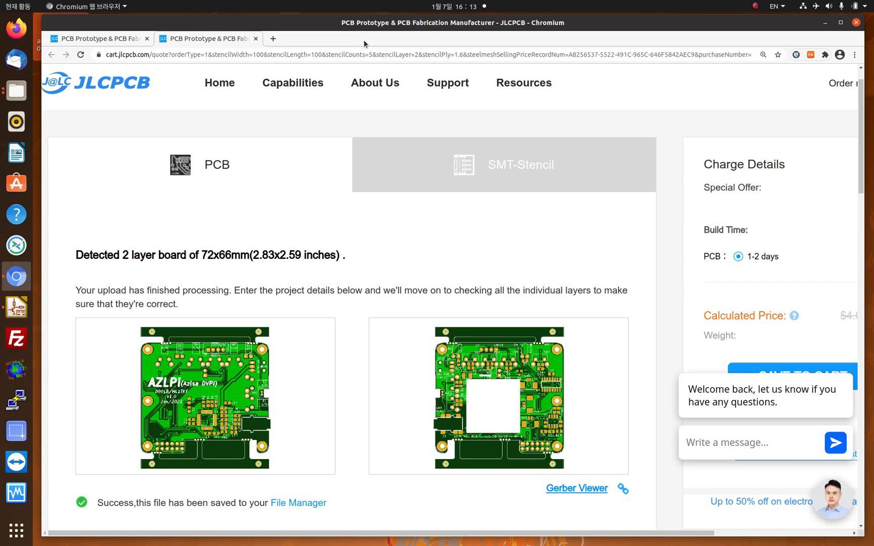
Review the board options in the quote form and look through the available PCB quantities, leaving the quantity at 5
{"action": "scroll", "coordinate": [453, 351], "scroll_direction": "down", "scroll_amount": 2}
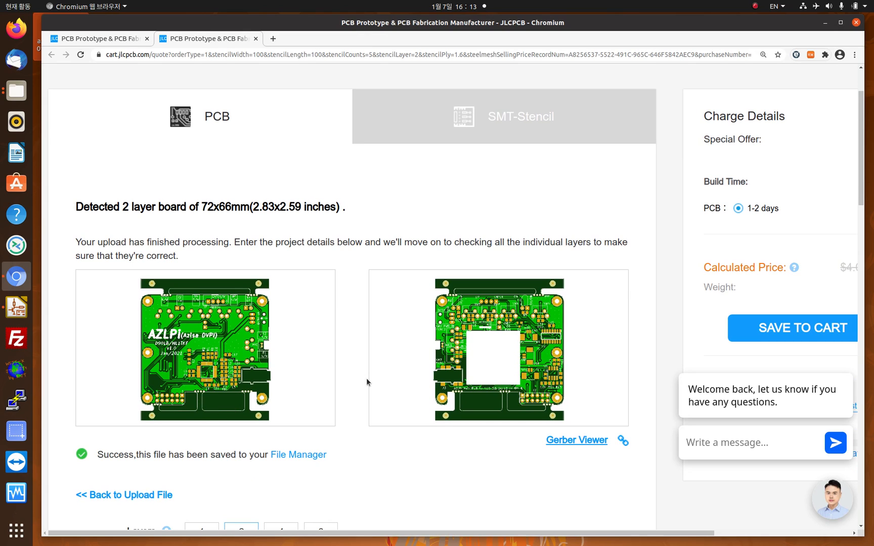
{"action": "scroll", "coordinate": [368, 382], "scroll_direction": "down", "scroll_amount": 8}
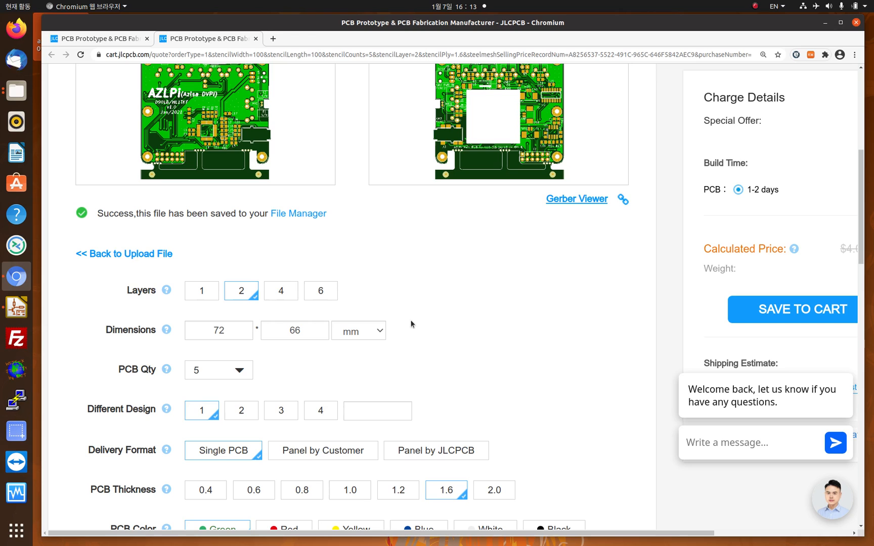
{"action": "key", "text": "ctrl+minus"}
{"action": "key", "text": "ctrl+minus"}
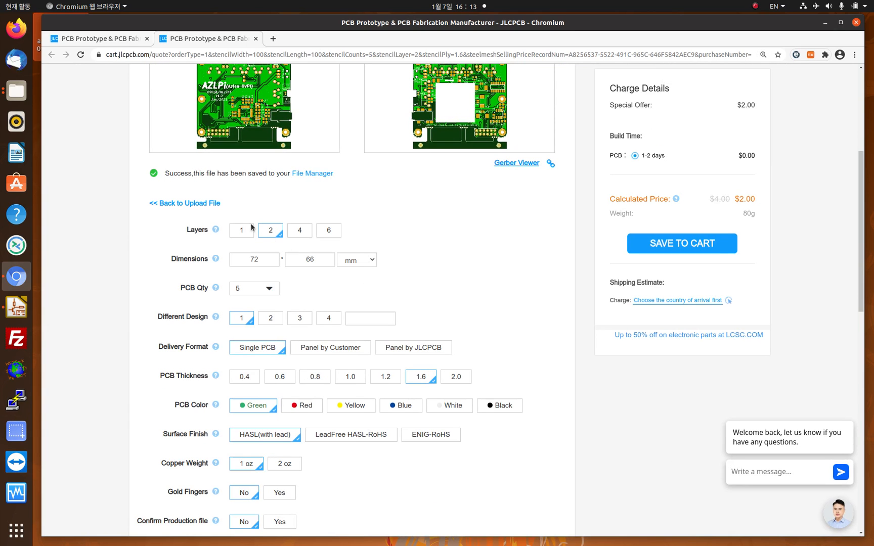
{"action": "left_click", "coordinate": [272, 292]}
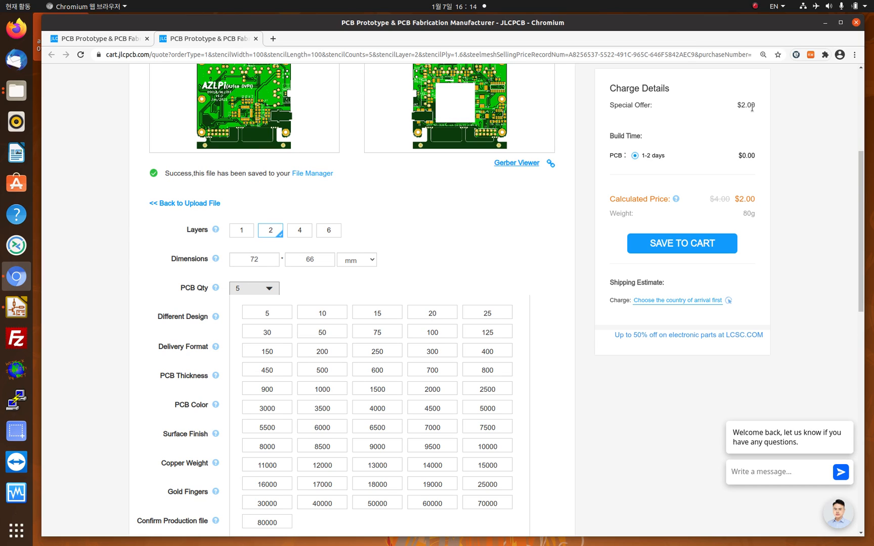
{"action": "left_click", "coordinate": [474, 243]}
{"action": "scroll", "coordinate": [475, 245], "scroll_direction": "down", "scroll_amount": 3}
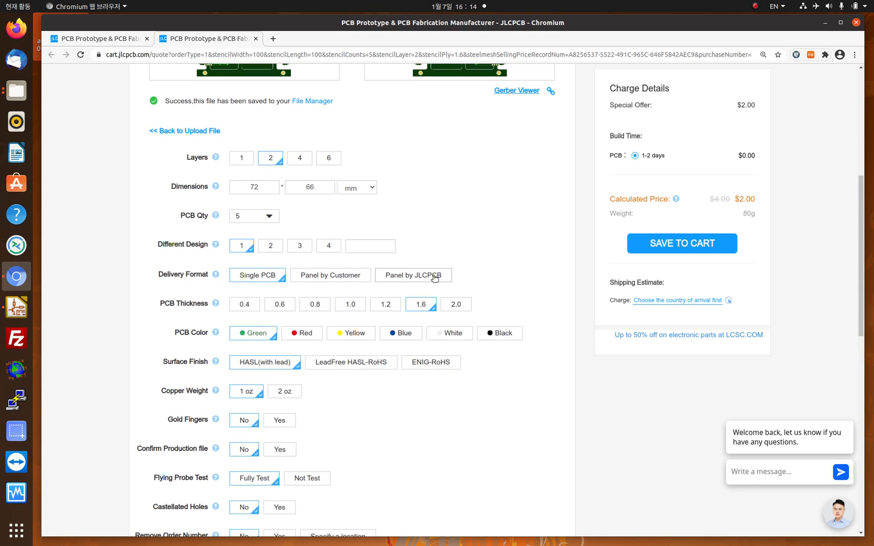
{"action": "scroll", "coordinate": [453, 228], "scroll_direction": "up", "scroll_amount": 4}
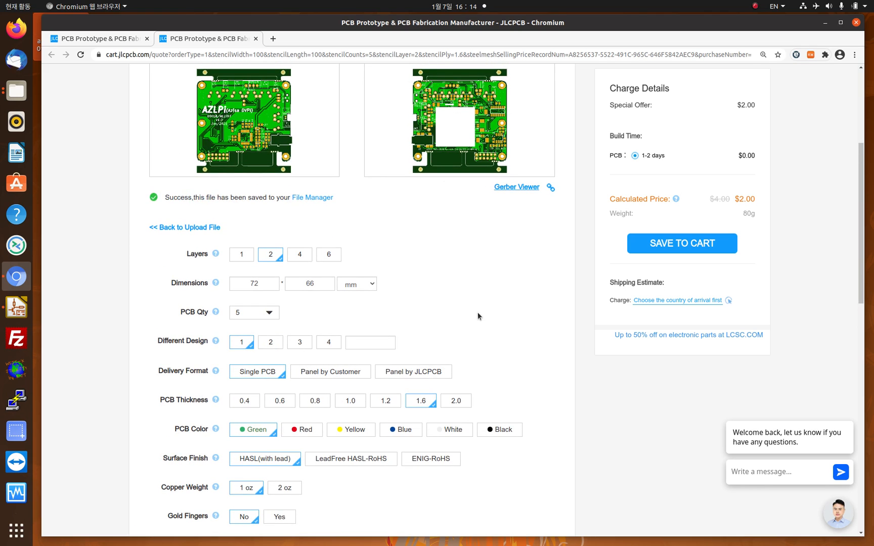
Try the Panel by Customer delivery format and switch the delivery format back to Single PCB
{"action": "scroll", "coordinate": [478, 316], "scroll_direction": "down", "scroll_amount": 3}
{"action": "scroll", "coordinate": [488, 308], "scroll_direction": "up", "scroll_amount": 3}
{"action": "left_click", "coordinate": [341, 374]}
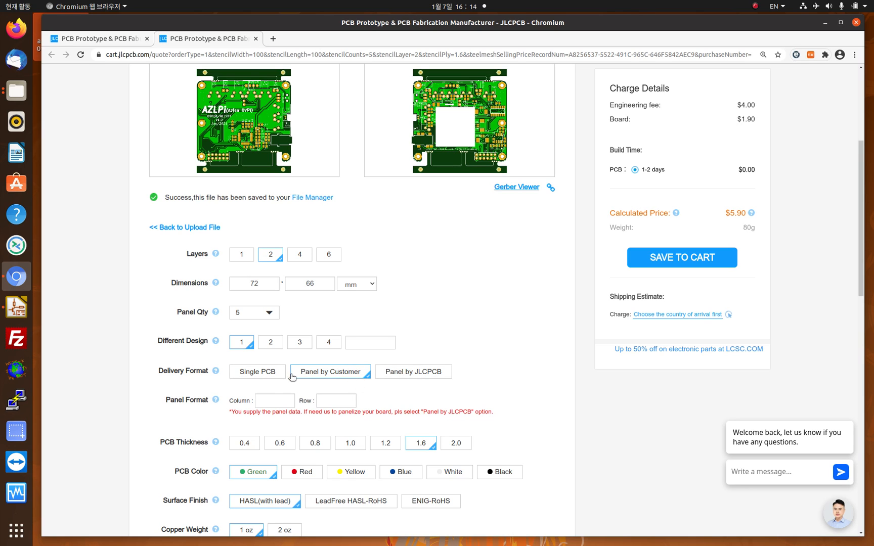
{"action": "left_click", "coordinate": [269, 374]}
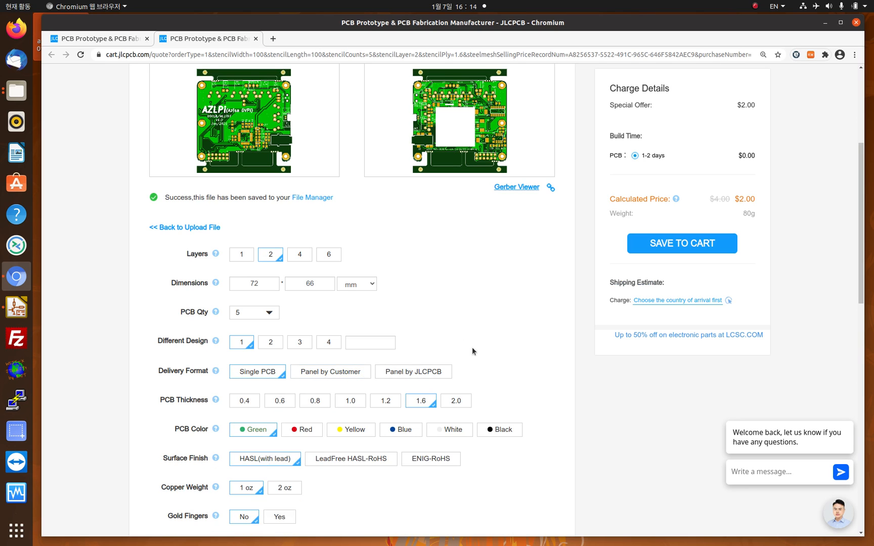
Set the PCB thickness to 1.0 and the PCB color to Blue, and check the board previews
{"action": "scroll", "coordinate": [557, 344], "scroll_direction": "down", "scroll_amount": 5}
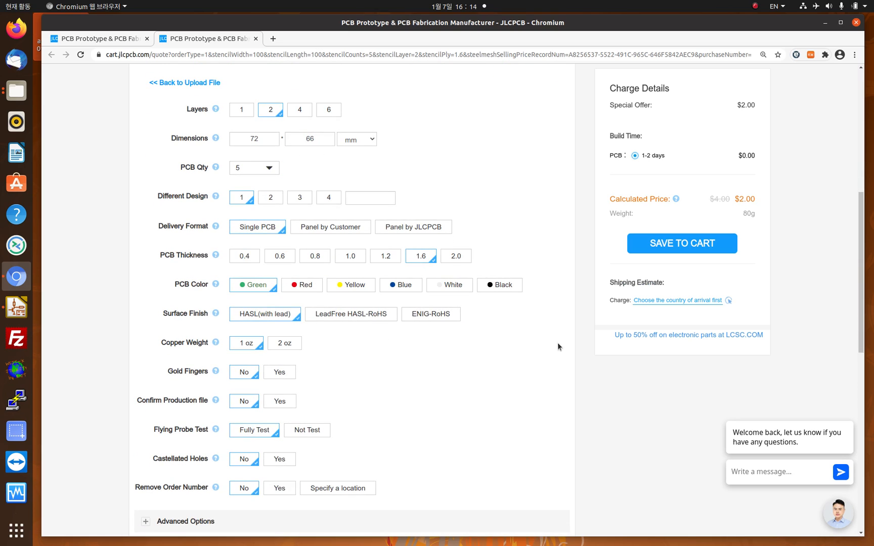
{"action": "left_click", "coordinate": [349, 256]}
{"action": "left_click", "coordinate": [406, 289]}
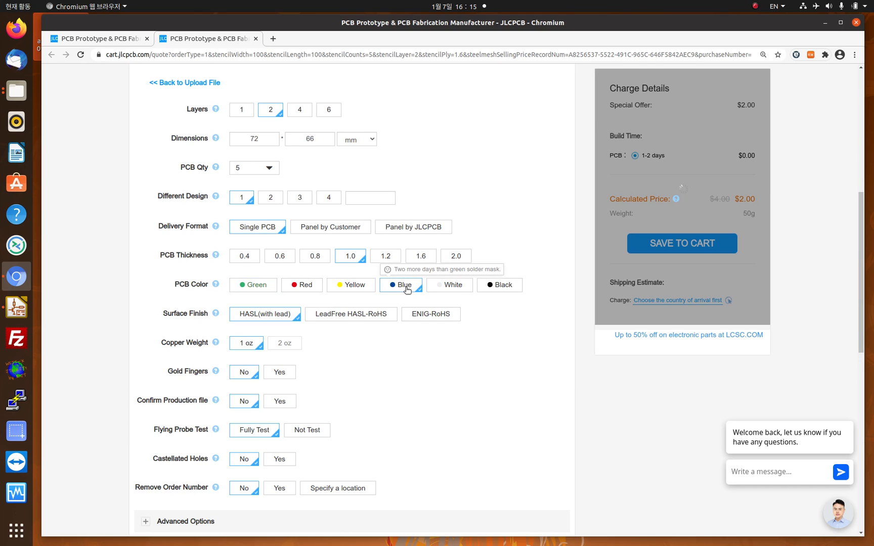
{"action": "scroll", "coordinate": [453, 268], "scroll_direction": "up", "scroll_amount": 3}
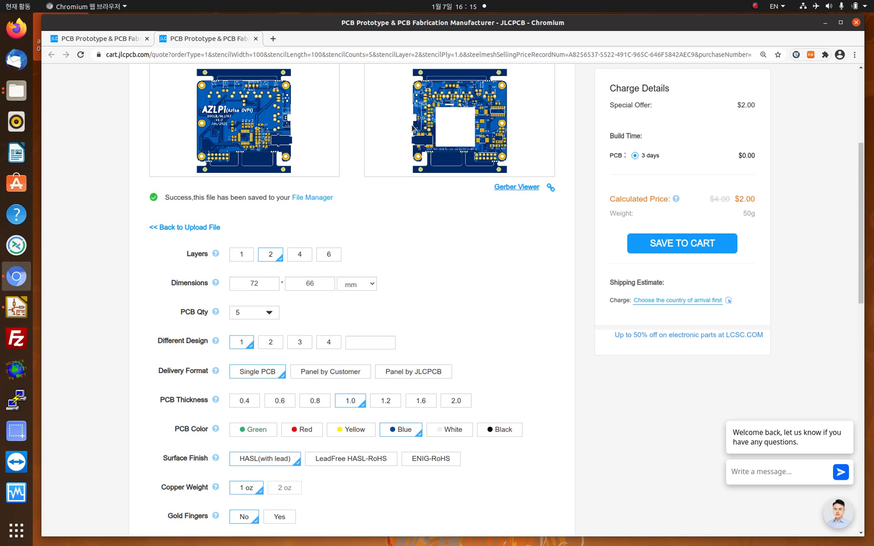
Try the PCB colors Black, White, Red and Blue in turn, and compare the board previews
{"action": "scroll", "coordinate": [461, 304], "scroll_direction": "down", "scroll_amount": 2}
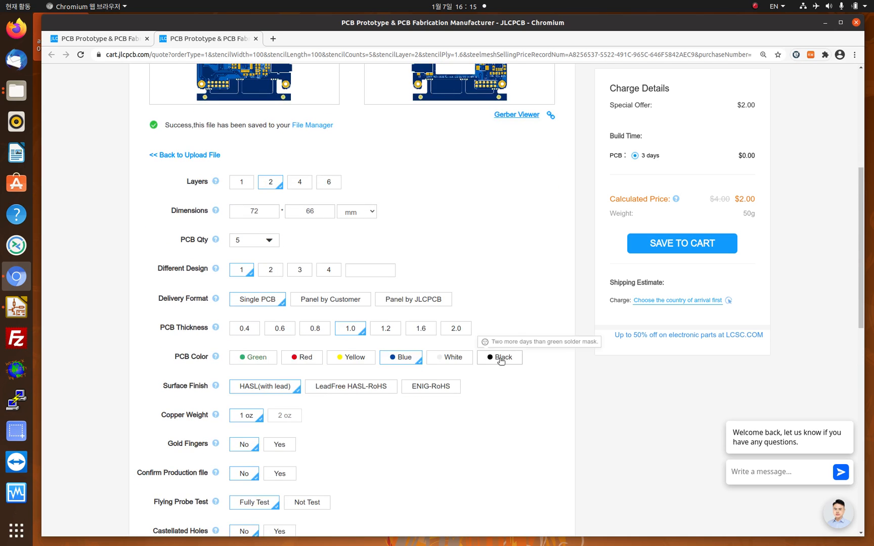
{"action": "left_click", "coordinate": [500, 358]}
{"action": "scroll", "coordinate": [518, 277], "scroll_direction": "up", "scroll_amount": 3}
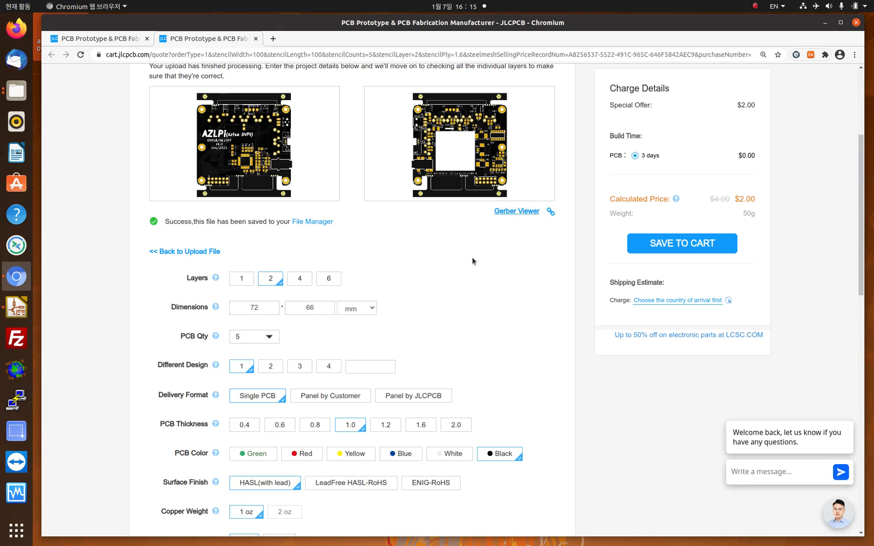
{"action": "scroll", "coordinate": [472, 260], "scroll_direction": "down", "scroll_amount": 2}
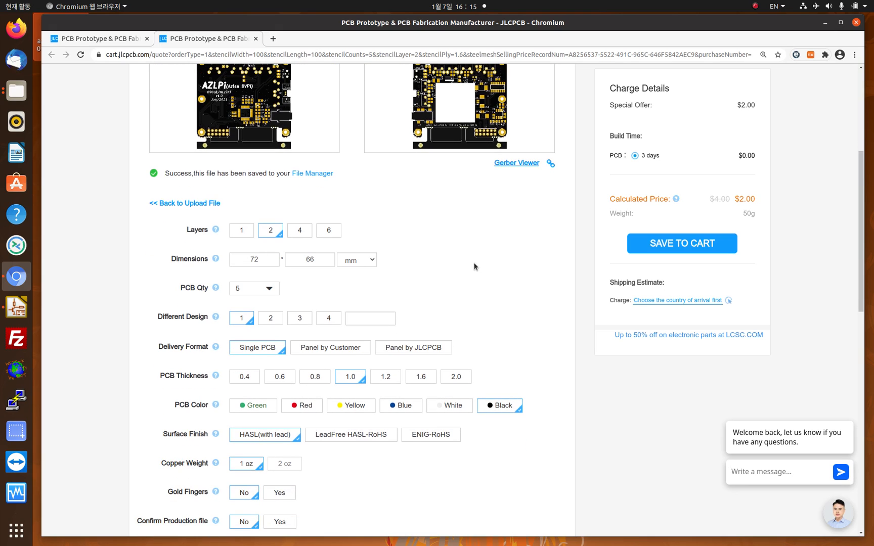
{"action": "left_click", "coordinate": [437, 410]}
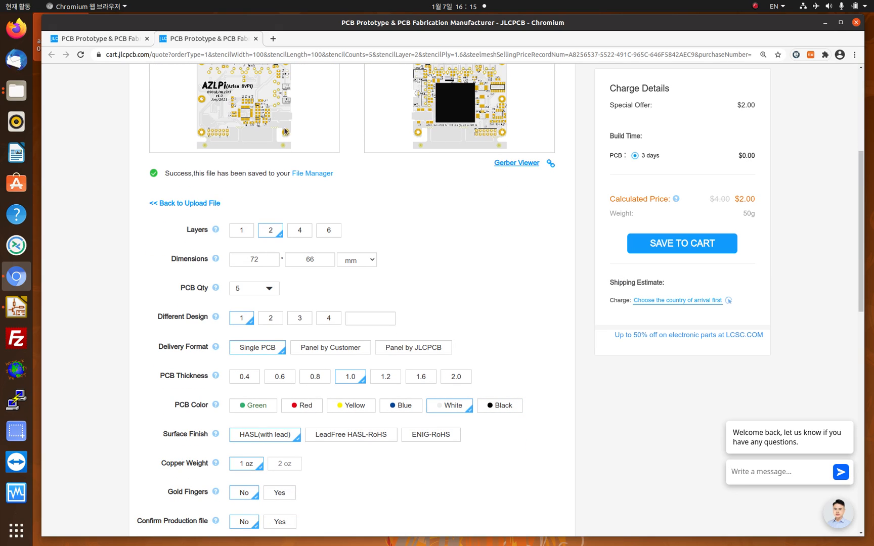
{"action": "scroll", "coordinate": [303, 121], "scroll_direction": "up", "scroll_amount": 2}
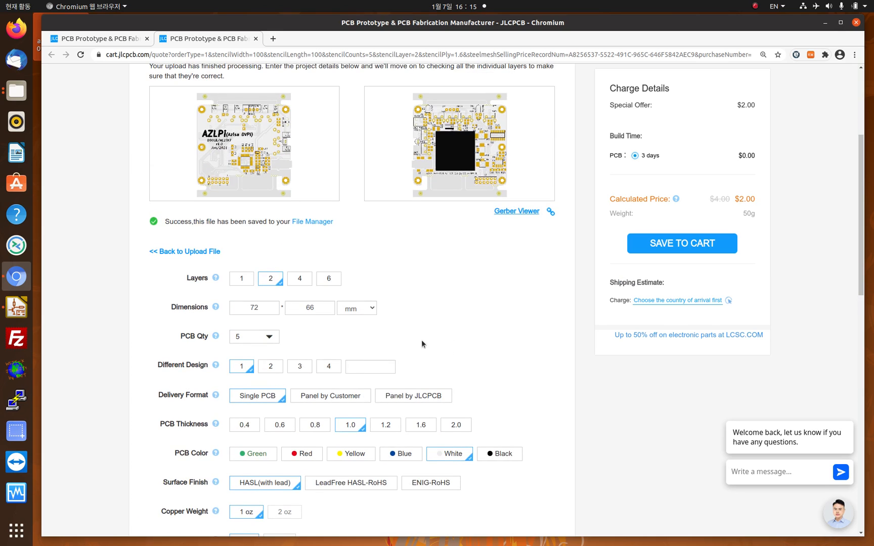
{"action": "scroll", "coordinate": [422, 344], "scroll_direction": "down", "scroll_amount": 3}
{"action": "left_click", "coordinate": [303, 381]}
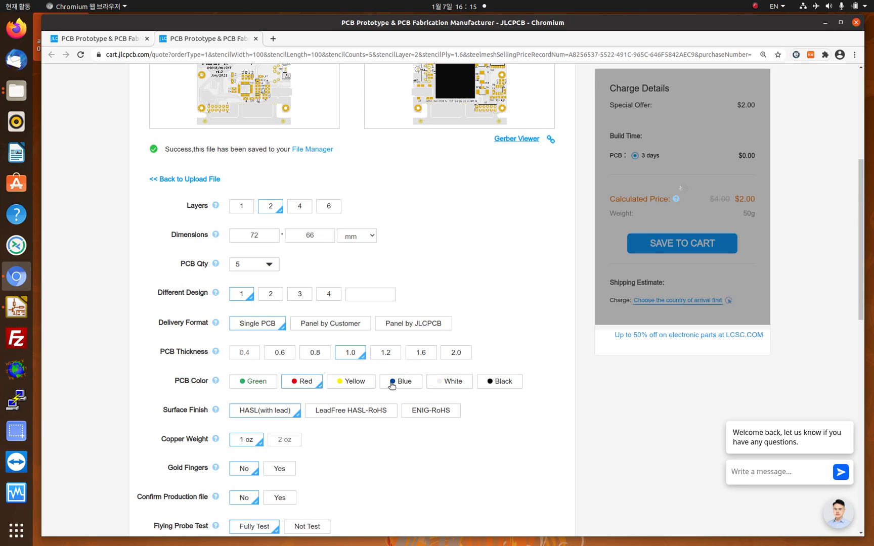
{"action": "left_click", "coordinate": [393, 383]}
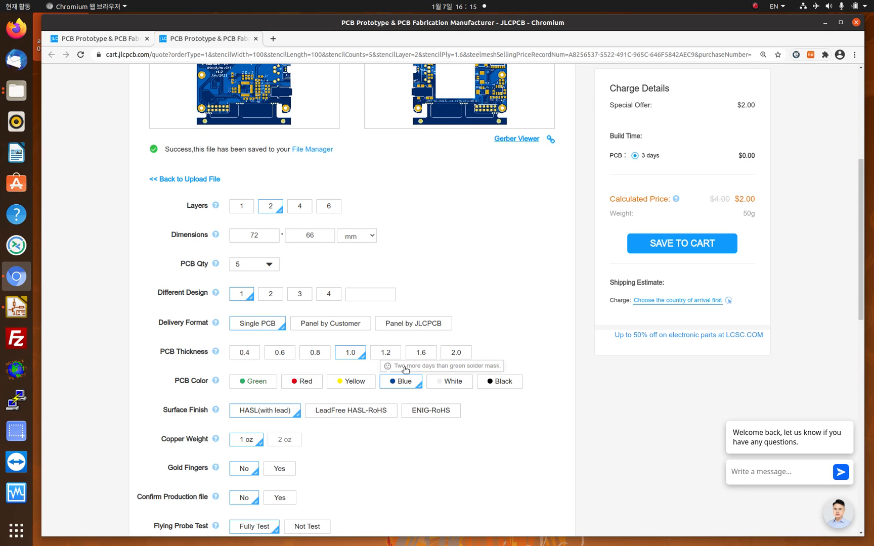
{"action": "scroll", "coordinate": [406, 369], "scroll_direction": "up", "scroll_amount": 3}
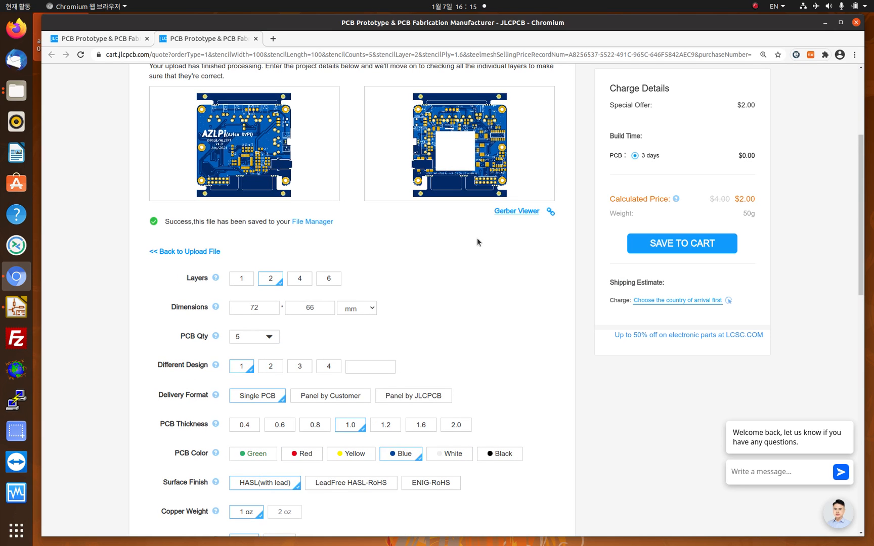
Set the PCB color to Red and check the board previews
{"action": "scroll", "coordinate": [477, 242], "scroll_direction": "down", "scroll_amount": 3}
{"action": "left_click", "coordinate": [298, 381]}
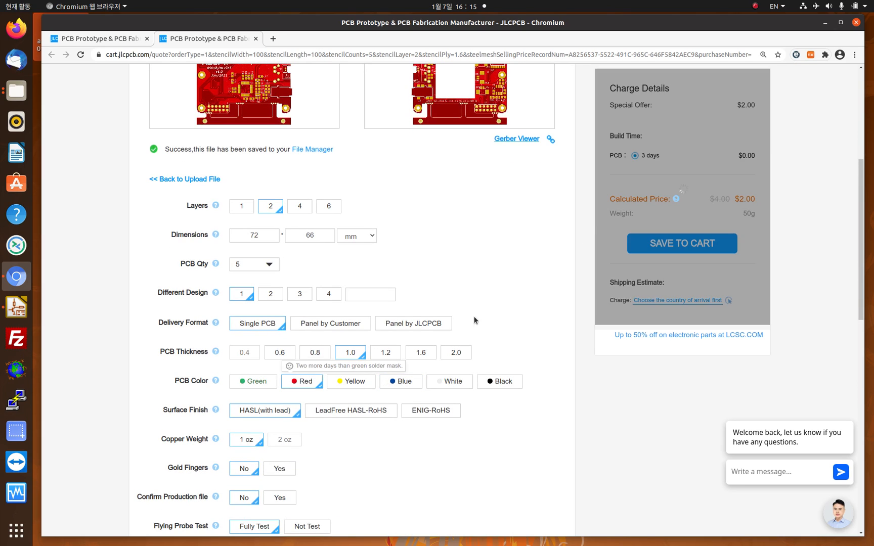
{"action": "scroll", "coordinate": [466, 249], "scroll_direction": "up", "scroll_amount": 3}
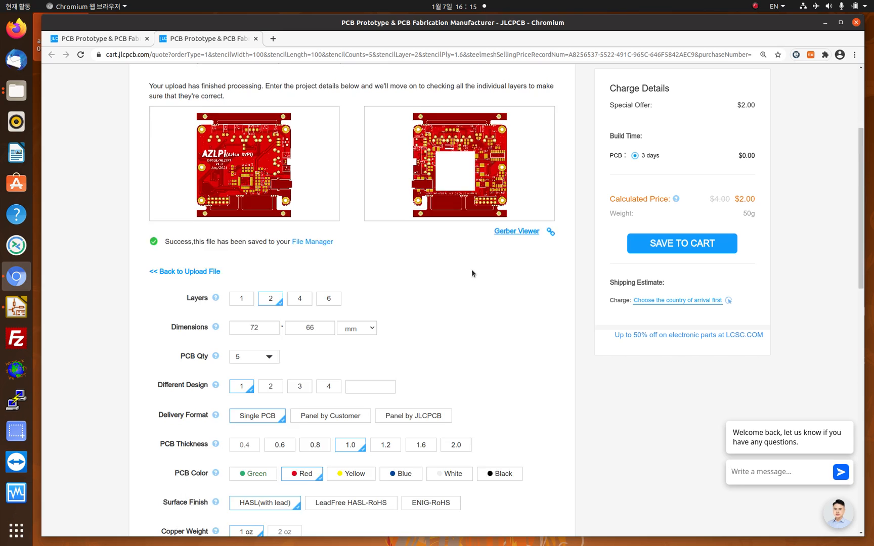
Review the remaining board options and charge details, and take the board through the cart to secure checkout
{"action": "scroll", "coordinate": [471, 273], "scroll_direction": "down", "scroll_amount": 6}
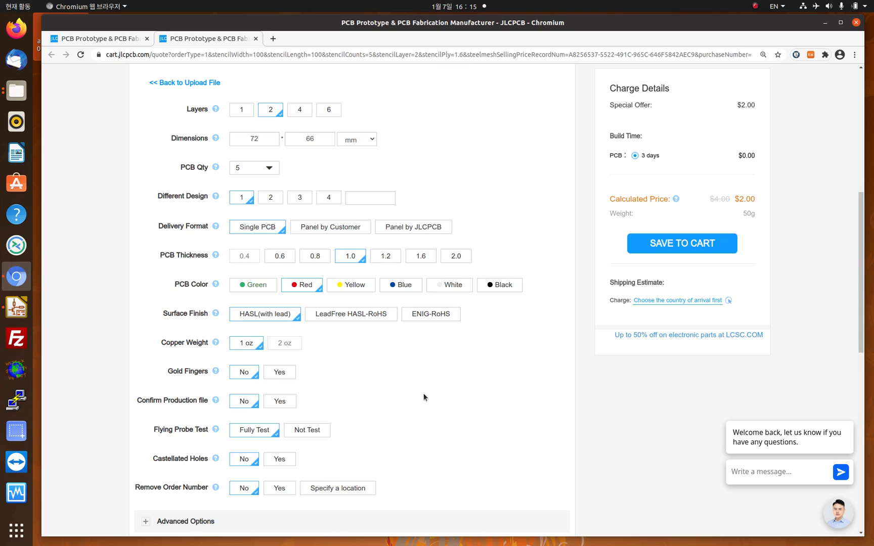
{"action": "scroll", "coordinate": [425, 394], "scroll_direction": "down", "scroll_amount": 3}
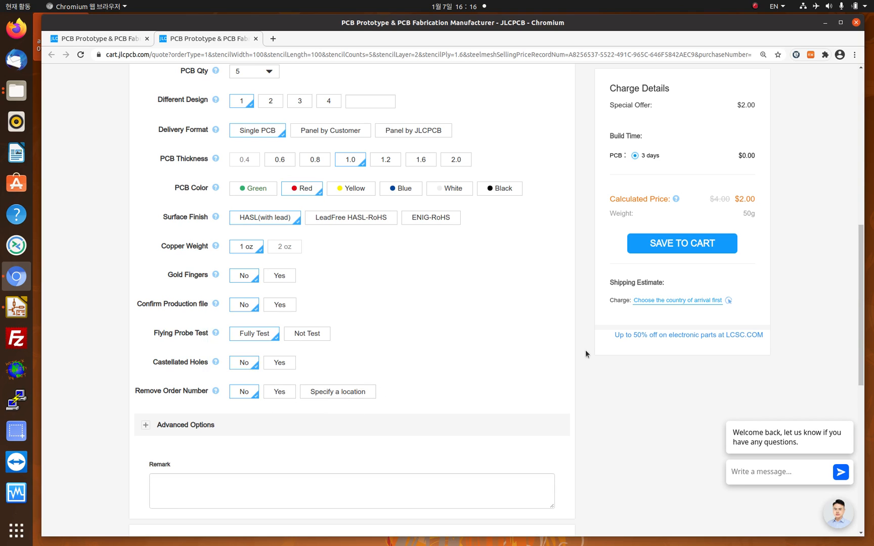
{"action": "scroll", "coordinate": [586, 350], "scroll_direction": "up", "scroll_amount": 5}
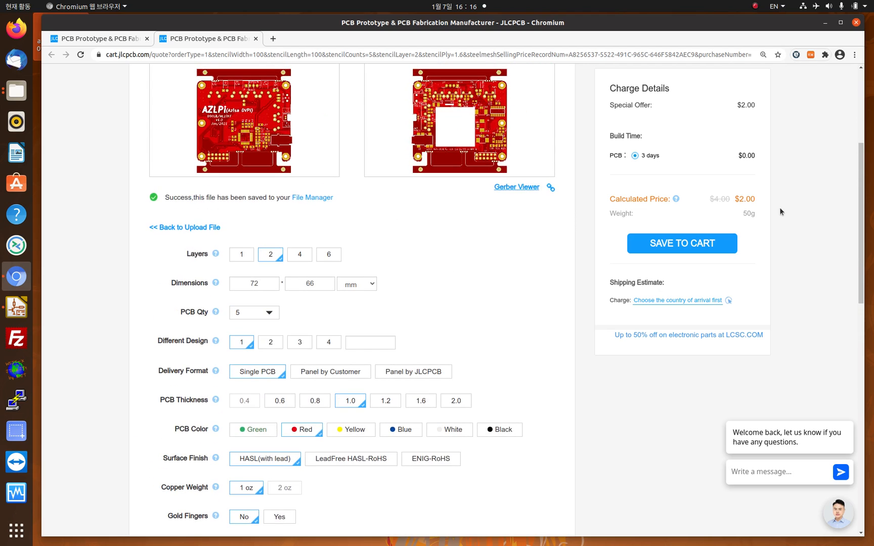
{"action": "scroll", "coordinate": [800, 162], "scroll_direction": "up", "scroll_amount": 2}
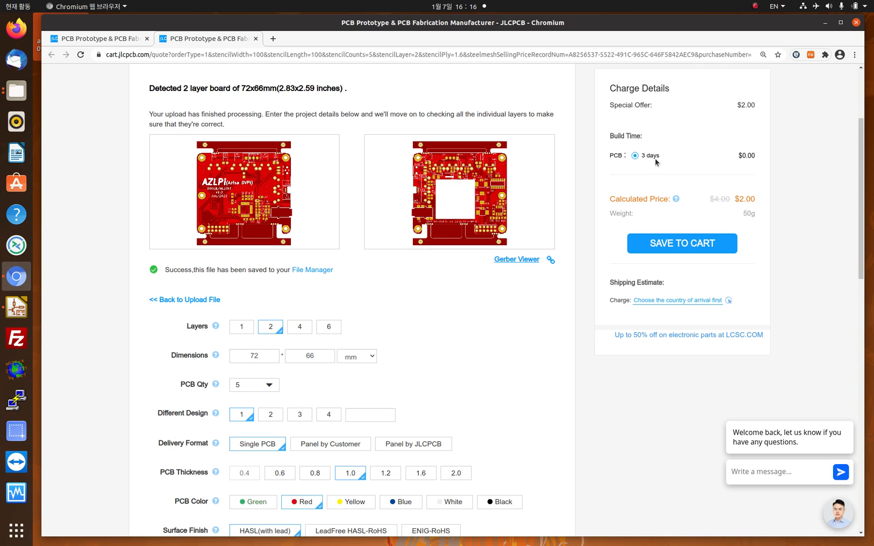
{"action": "left_click", "coordinate": [686, 245]}
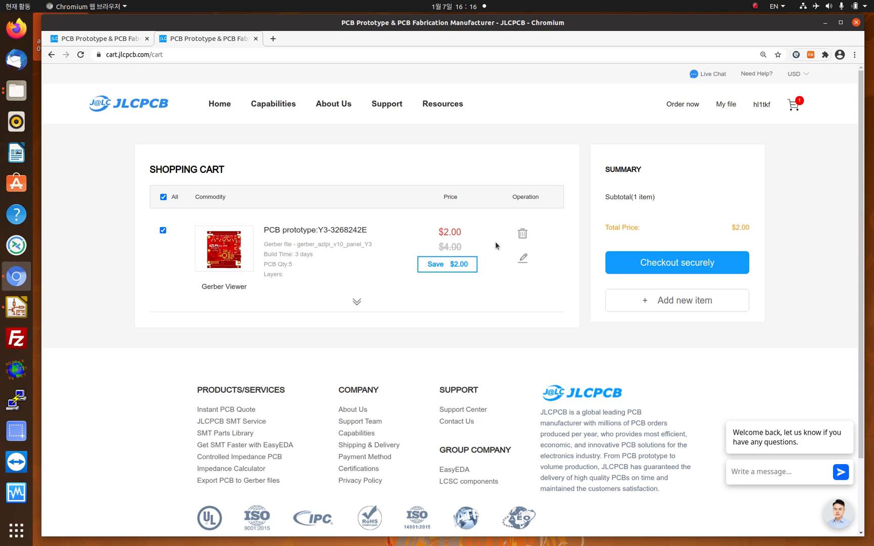
{"action": "left_click", "coordinate": [674, 264]}
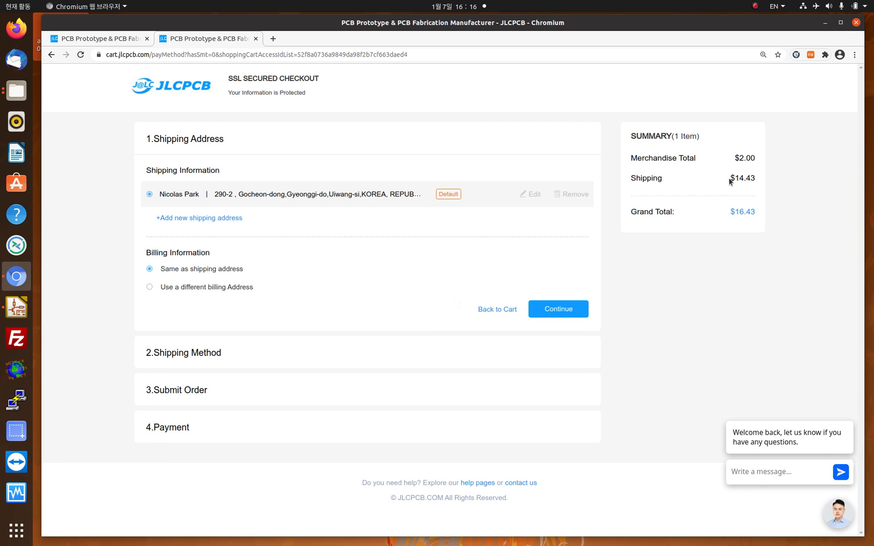
Examine the merchandise total, shipping cost and grand total in the checkout summary
{"action": "left_click_drag", "start_coordinate": [728, 180], "coordinate": [752, 179]}
{"action": "left_click", "coordinate": [746, 175]}
{"action": "left_click_drag", "start_coordinate": [732, 158], "coordinate": [758, 176]}
{"action": "left_click", "coordinate": [765, 177]}
{"action": "left_click", "coordinate": [766, 193]}
{"action": "left_click_drag", "start_coordinate": [729, 212], "coordinate": [755, 211]}
{"action": "left_click", "coordinate": [741, 250]}
Continue with the default shipping address to review the DHL Express Priority shipping method, and close the checkout page
{"action": "left_click", "coordinate": [573, 310]}
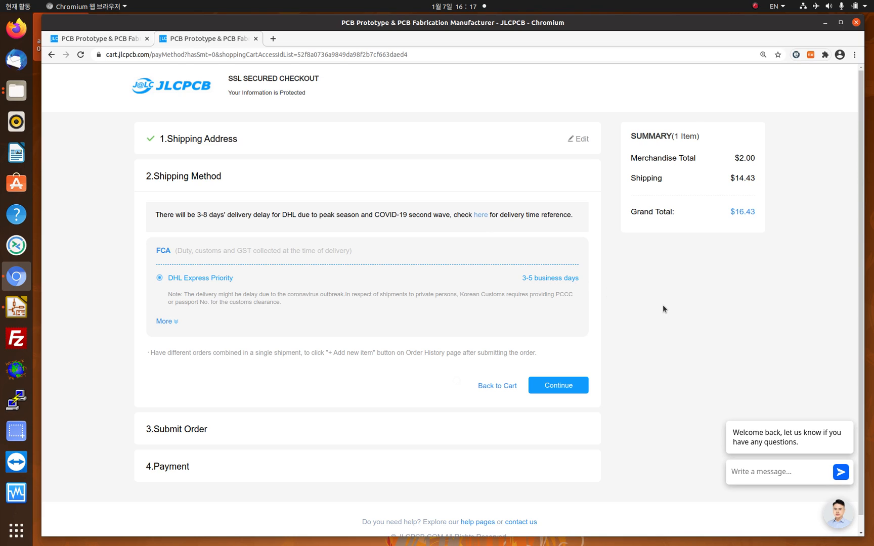
{"action": "scroll", "coordinate": [663, 310], "scroll_direction": "down", "scroll_amount": 1}
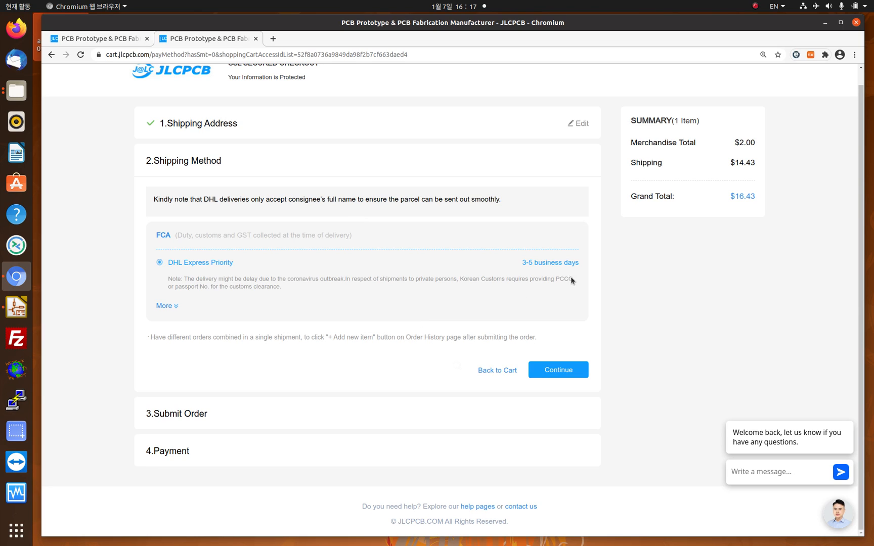
{"action": "left_click_drag", "start_coordinate": [729, 199], "coordinate": [759, 198]}
{"action": "left_click", "coordinate": [752, 233]}
{"action": "scroll", "coordinate": [752, 232], "scroll_direction": "up", "scroll_amount": 1}
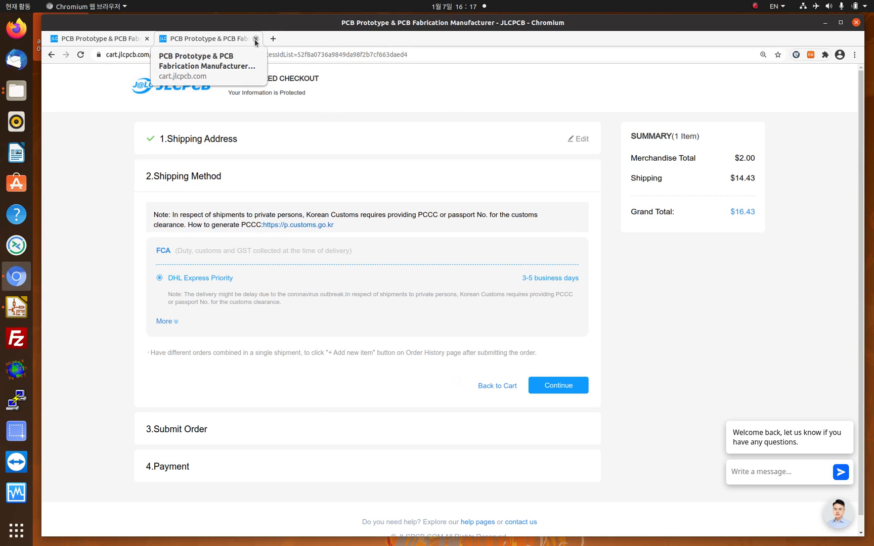
{"action": "left_click", "coordinate": [256, 39]}
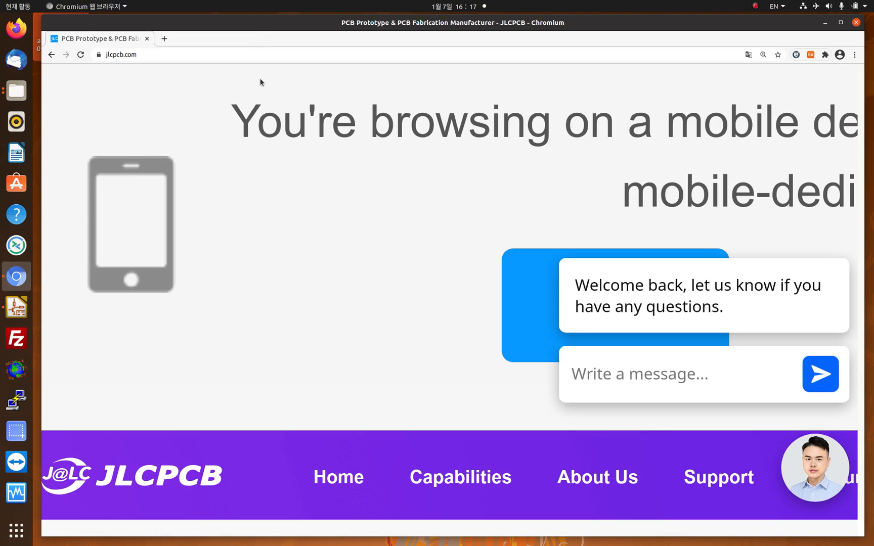
Go back to the EasyEDA login page, complete the reCAPTCHA check and log in to JLCPCB again
{"action": "scroll", "coordinate": [490, 225], "scroll_direction": "down", "scroll_amount": 2}
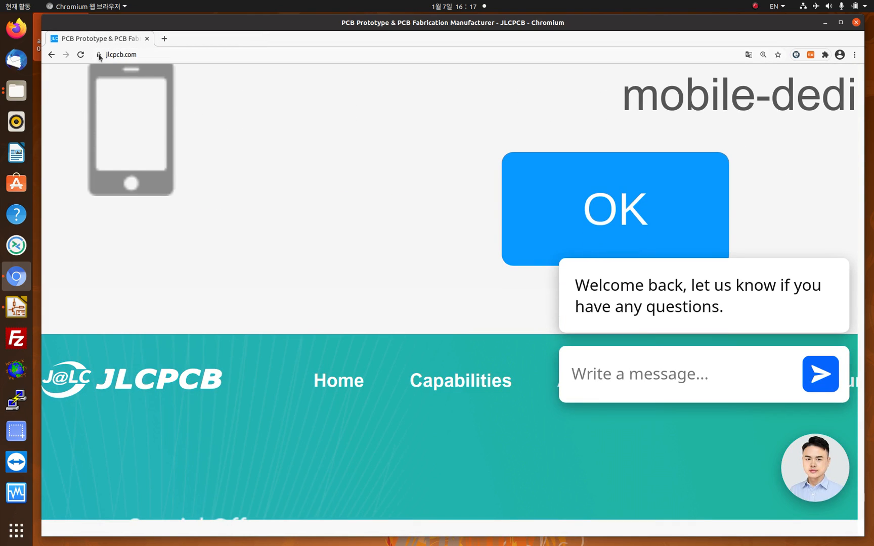
{"action": "left_click", "coordinate": [51, 55]}
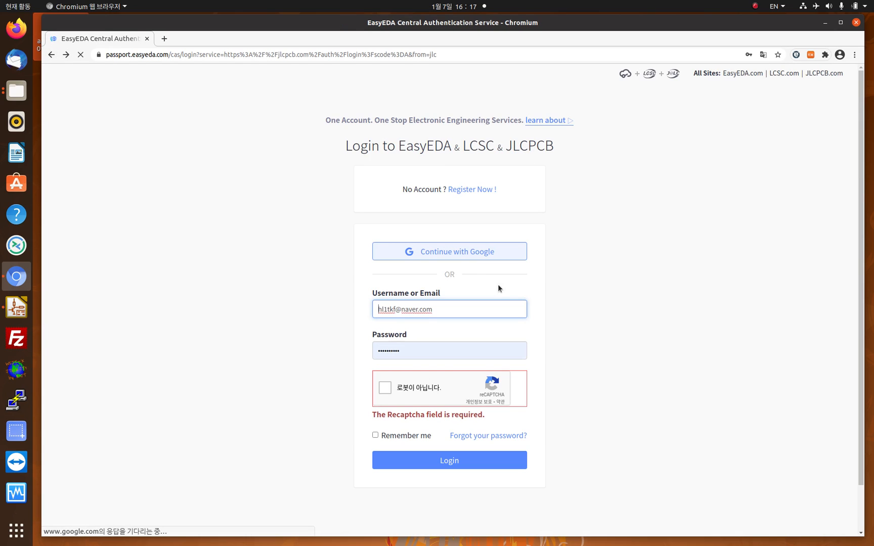
{"action": "left_click", "coordinate": [384, 388]}
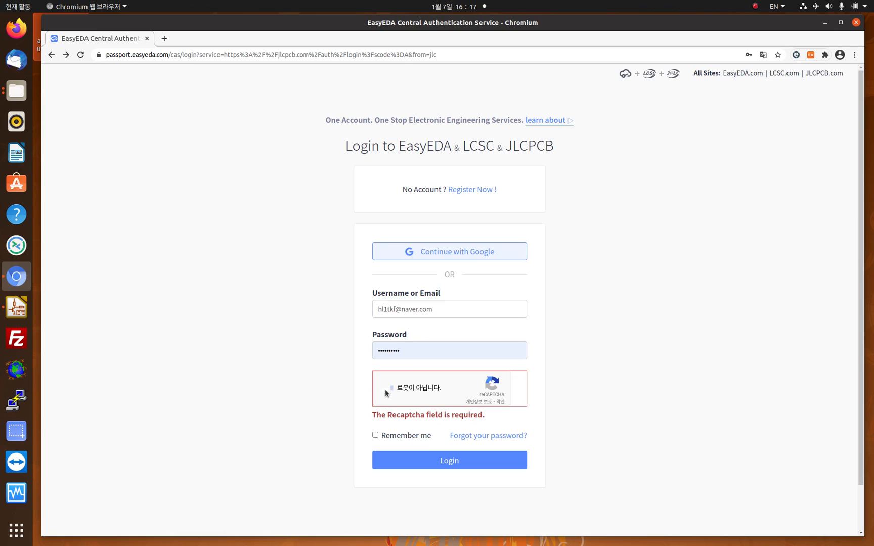
{"action": "left_click", "coordinate": [449, 461]}
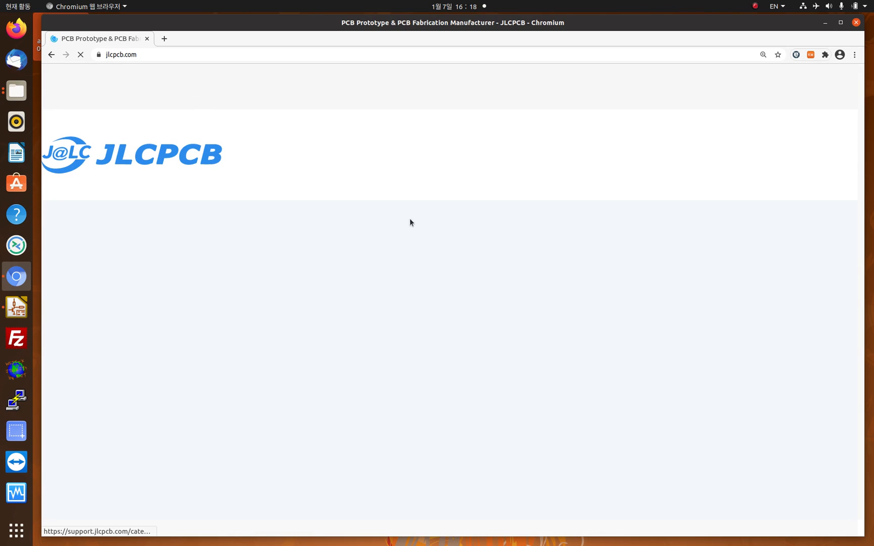
Reduce the JLCPCB home page zoom and open an instant quote for a 2-layer, 100 x 100 mm PCB prototype
{"action": "scroll", "coordinate": [596, 234], "scroll_direction": "down", "scroll_amount": 3, "text": "ctrl"}
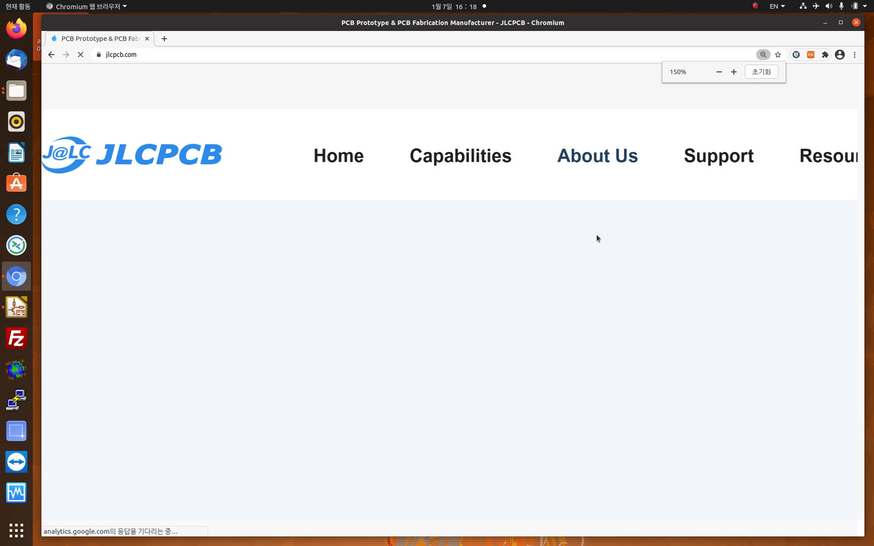
{"action": "scroll", "coordinate": [596, 238], "scroll_direction": "down", "scroll_amount": 5, "text": "ctrl"}
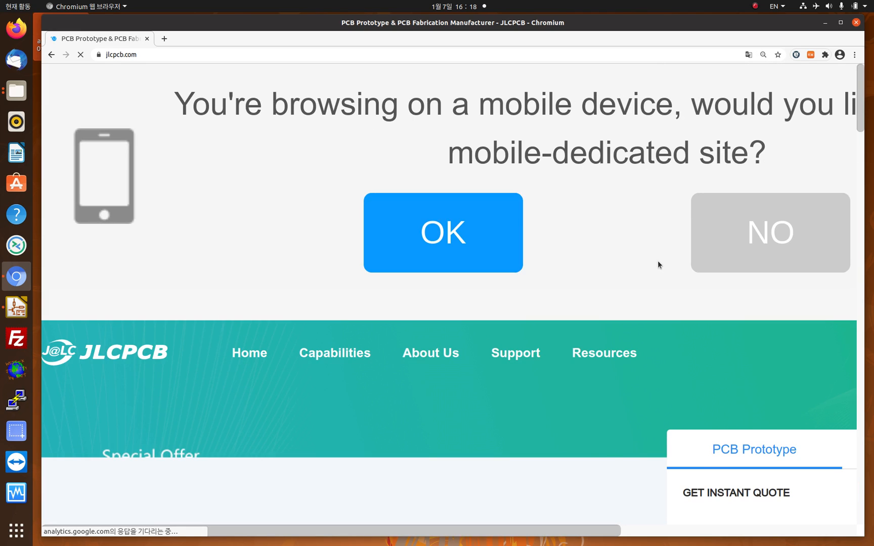
{"action": "scroll", "coordinate": [657, 260], "scroll_direction": "down", "scroll_amount": 1, "text": "ctrl"}
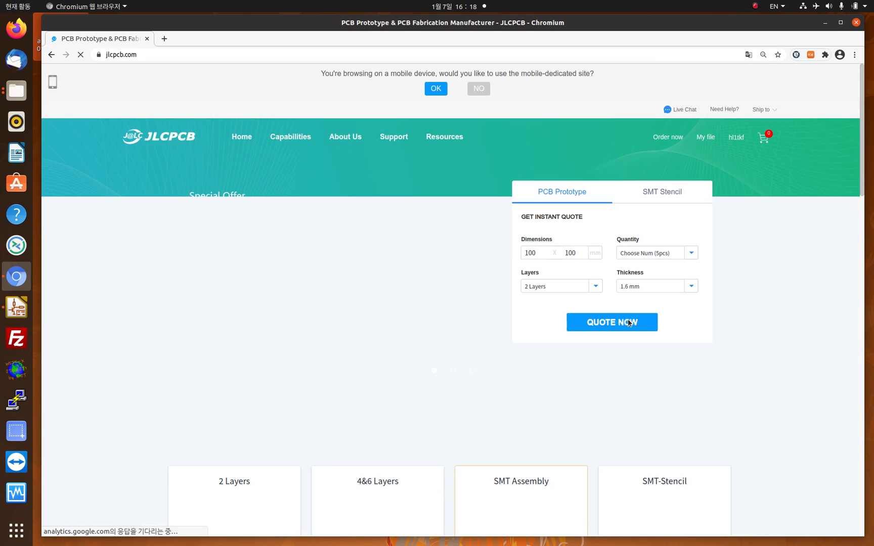
{"action": "scroll", "coordinate": [637, 323], "scroll_direction": "down", "scroll_amount": 2, "text": "ctrl"}
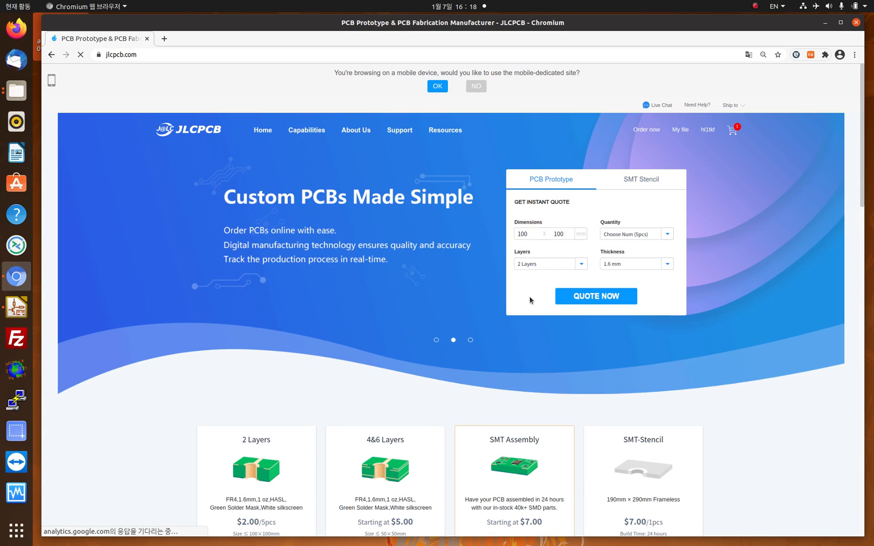
{"action": "left_click", "coordinate": [610, 300]}
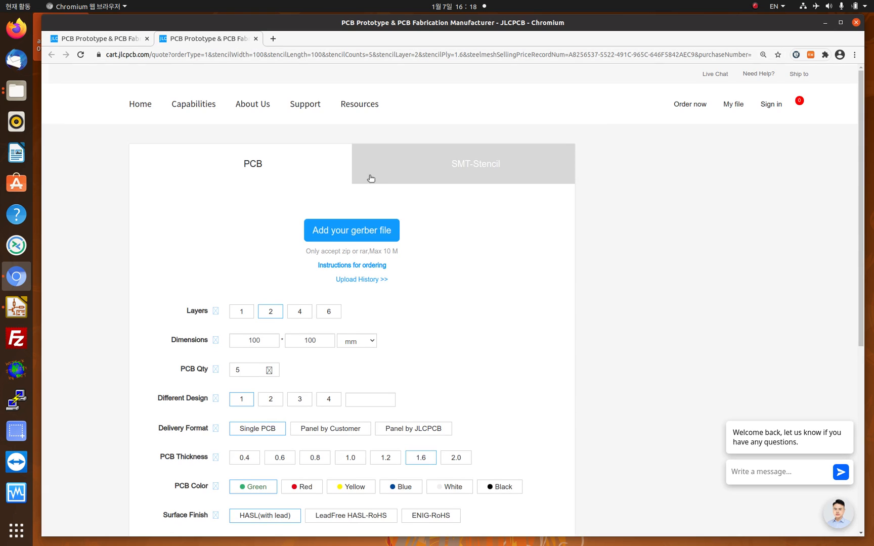
Upload gerber_azlpi_v10_only_pcb.zip from the azlpi project folder as the Gerber file for the quote
{"action": "left_click", "coordinate": [337, 232]}
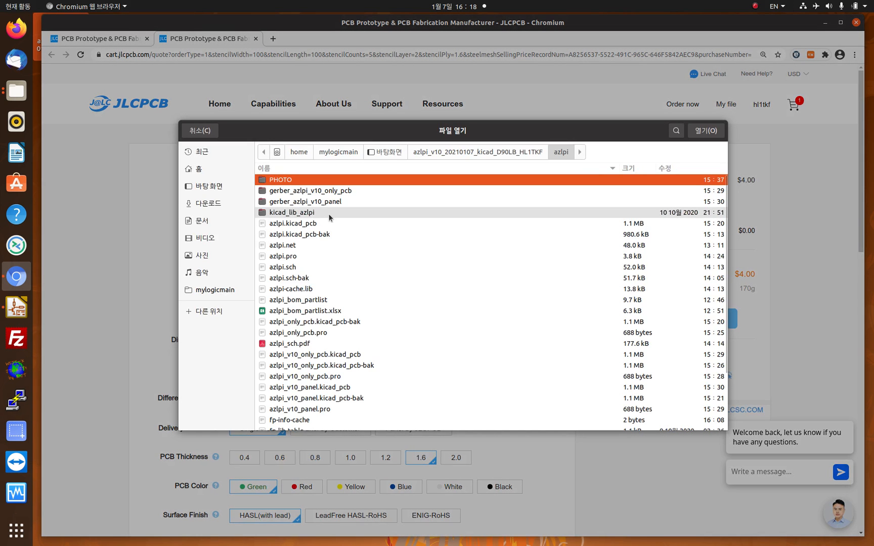
{"action": "scroll", "coordinate": [378, 331], "scroll_direction": "down", "scroll_amount": 5}
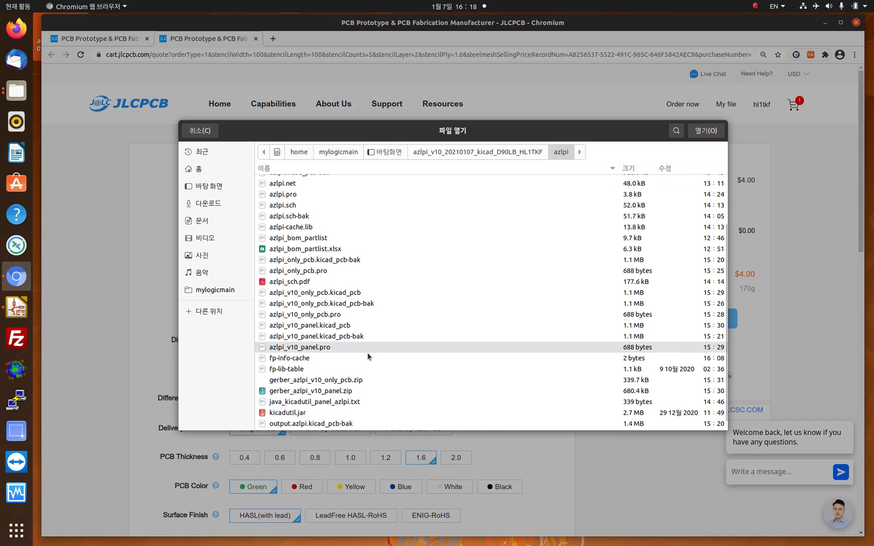
{"action": "left_click", "coordinate": [338, 381]}
{"action": "key", "text": "Return"}
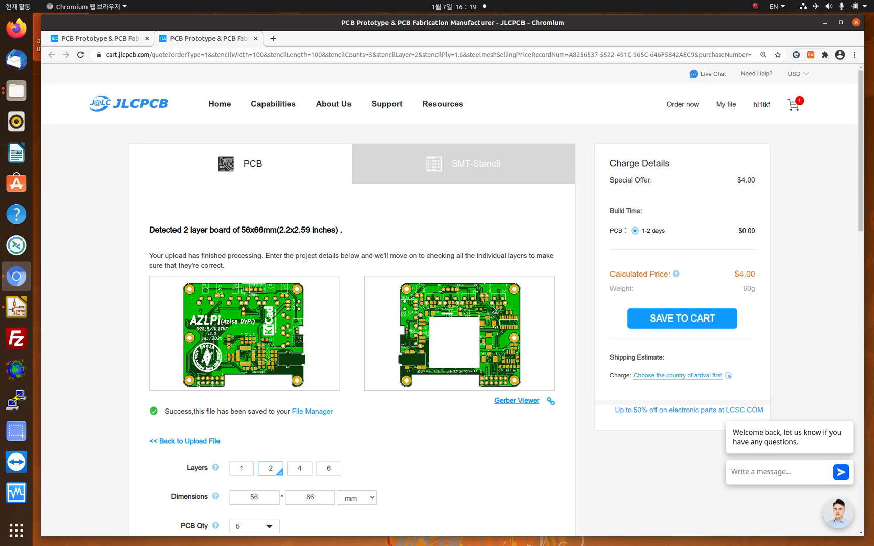
Set the single board's PCB thickness to 1.0 and its PCB color to Blue
{"action": "scroll", "coordinate": [398, 444], "scroll_direction": "down", "scroll_amount": 5}
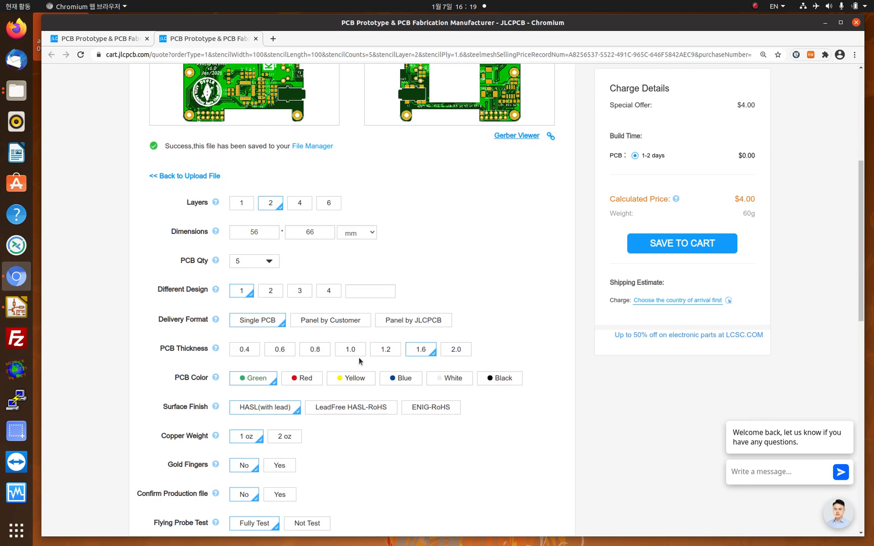
{"action": "left_click", "coordinate": [354, 352]}
{"action": "left_click", "coordinate": [403, 380]}
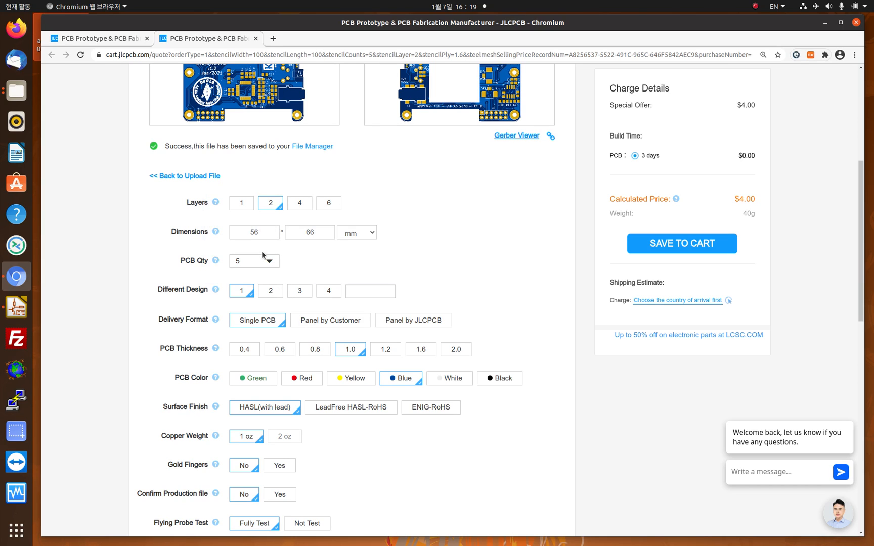
Compare the charge details for PCB quantities of 10, 5, 20 and 30, and return the quantity to 5
{"action": "left_click", "coordinate": [269, 260]}
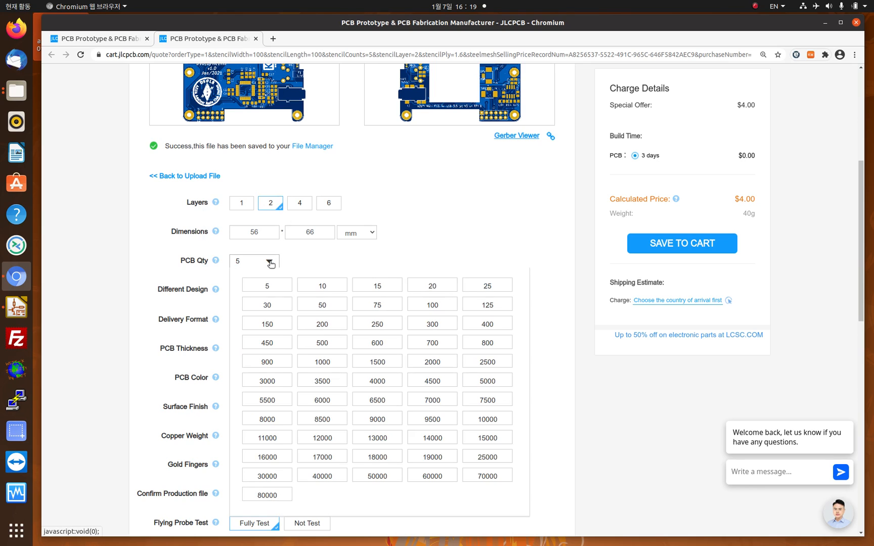
{"action": "left_click", "coordinate": [321, 288]}
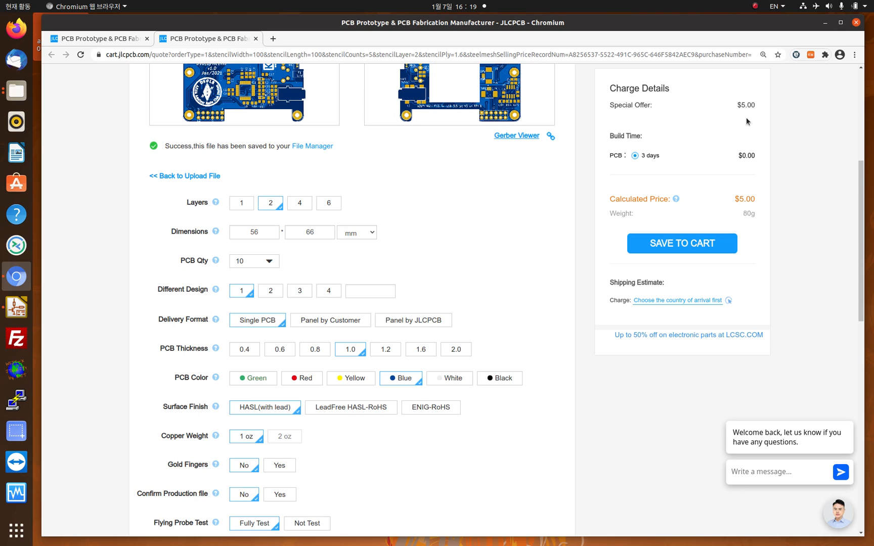
{"action": "left_click", "coordinate": [269, 261]}
{"action": "left_click", "coordinate": [267, 286]}
{"action": "left_click", "coordinate": [269, 262]}
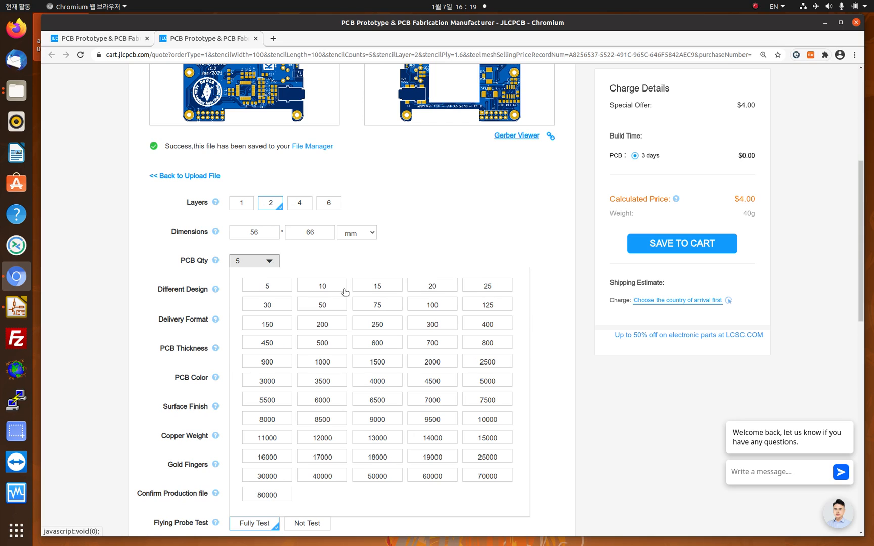
{"action": "left_click", "coordinate": [432, 286]}
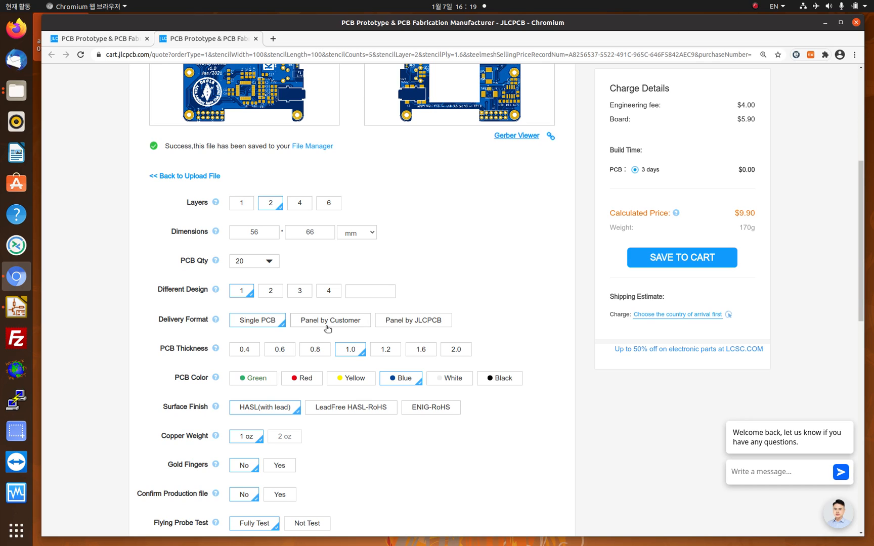
{"action": "left_click", "coordinate": [270, 260]}
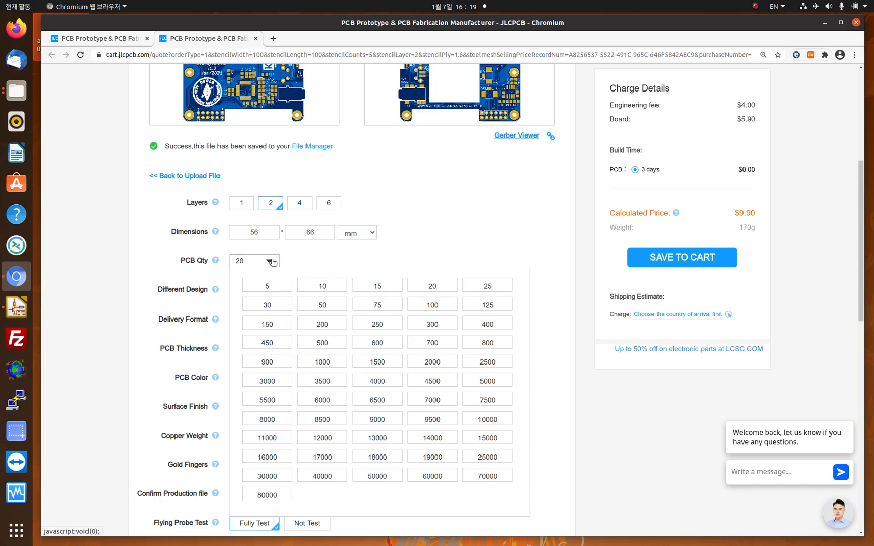
{"action": "left_click", "coordinate": [273, 306]}
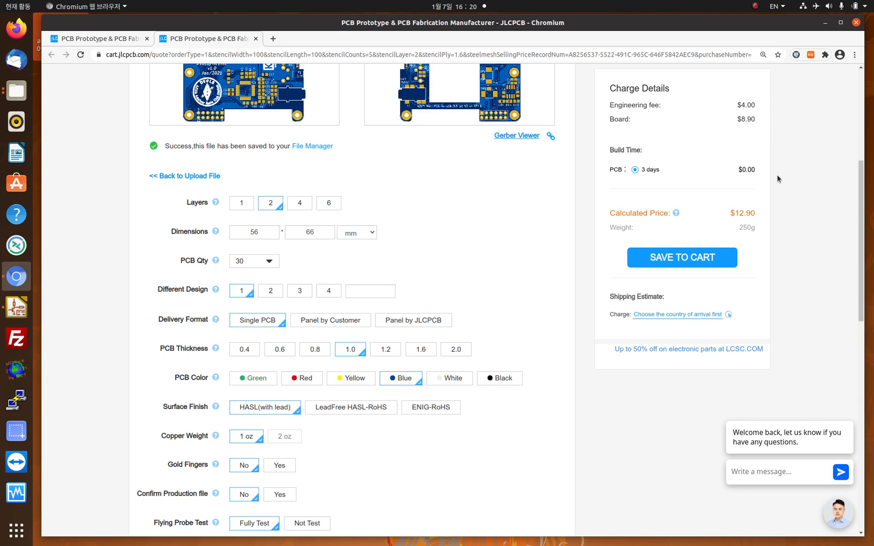
{"action": "left_click", "coordinate": [267, 262]}
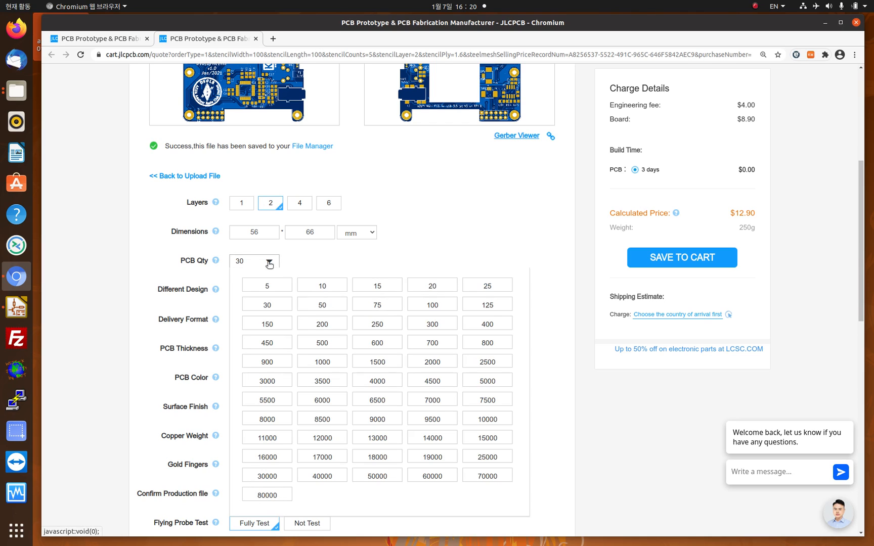
{"action": "left_click", "coordinate": [273, 284]}
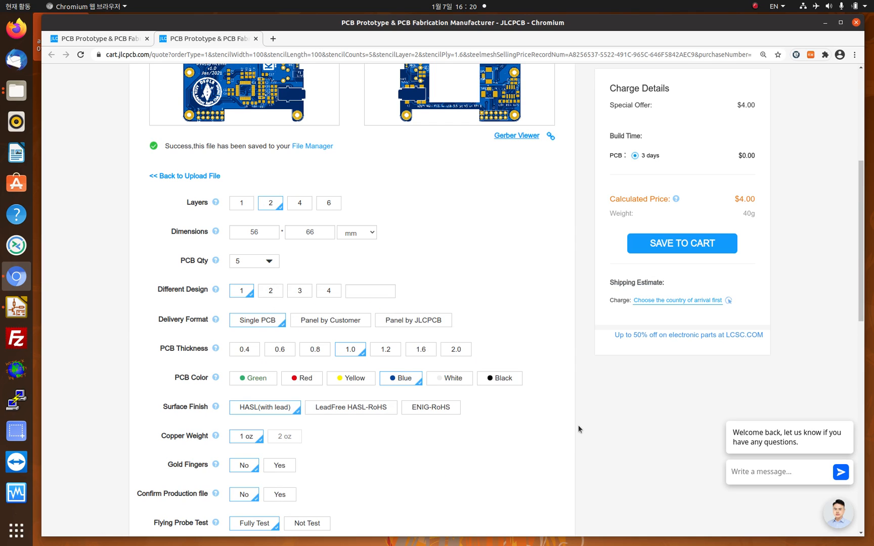
Review the remaining board options, keep their defaults, and save the blue single-board PCB to the cart
{"action": "scroll", "coordinate": [579, 424], "scroll_direction": "down", "scroll_amount": 3}
{"action": "scroll", "coordinate": [579, 424], "scroll_direction": "down", "scroll_amount": 3}
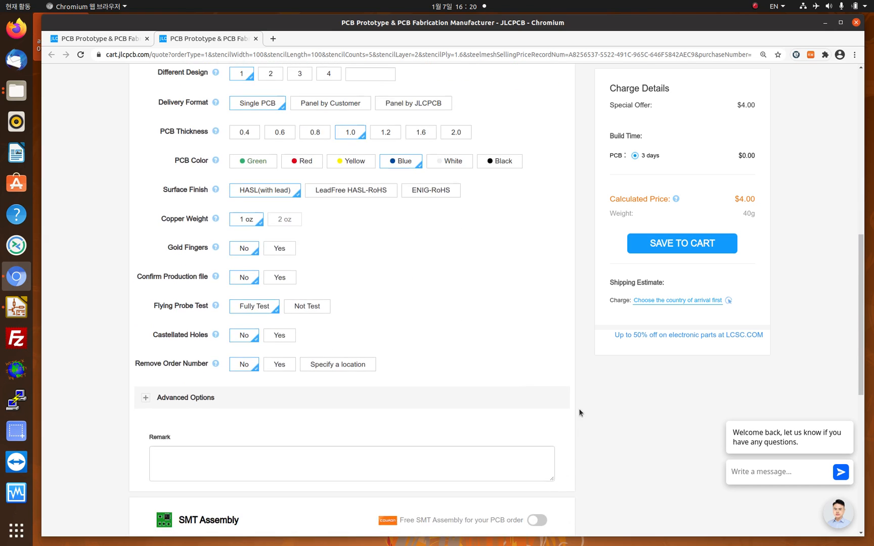
{"action": "scroll", "coordinate": [578, 408], "scroll_direction": "up", "scroll_amount": 4}
{"action": "scroll", "coordinate": [578, 407], "scroll_direction": "down", "scroll_amount": 5}
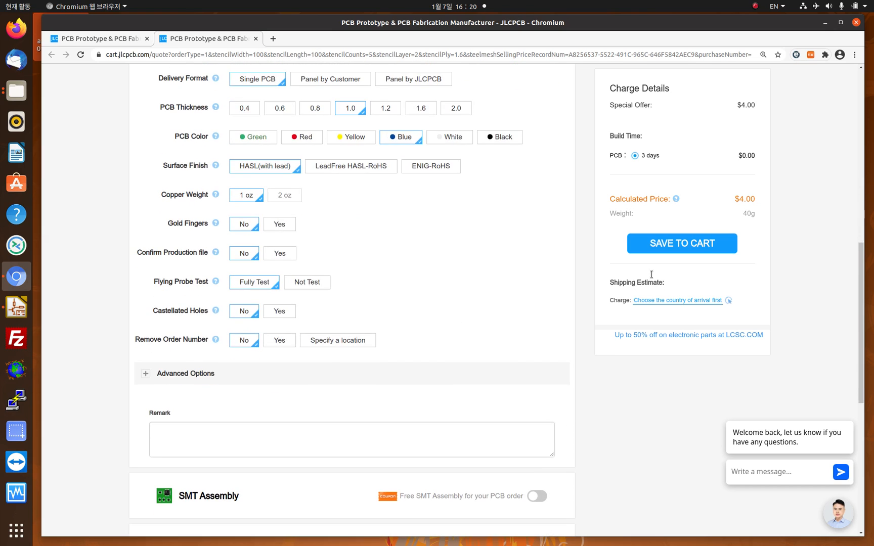
{"action": "left_click", "coordinate": [702, 248]}
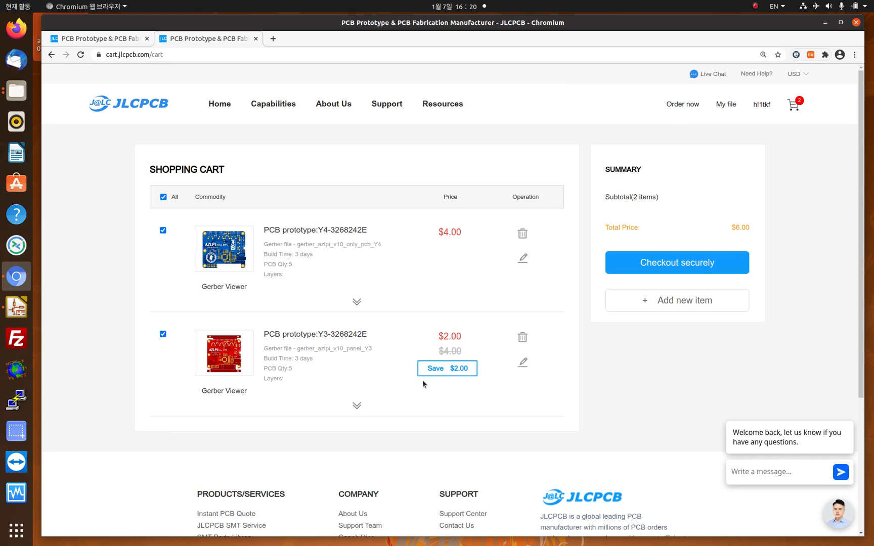
Delete the red gerber_azlpi_v10_panel board from the shopping cart and confirm the removal
{"action": "left_click", "coordinate": [523, 337]}
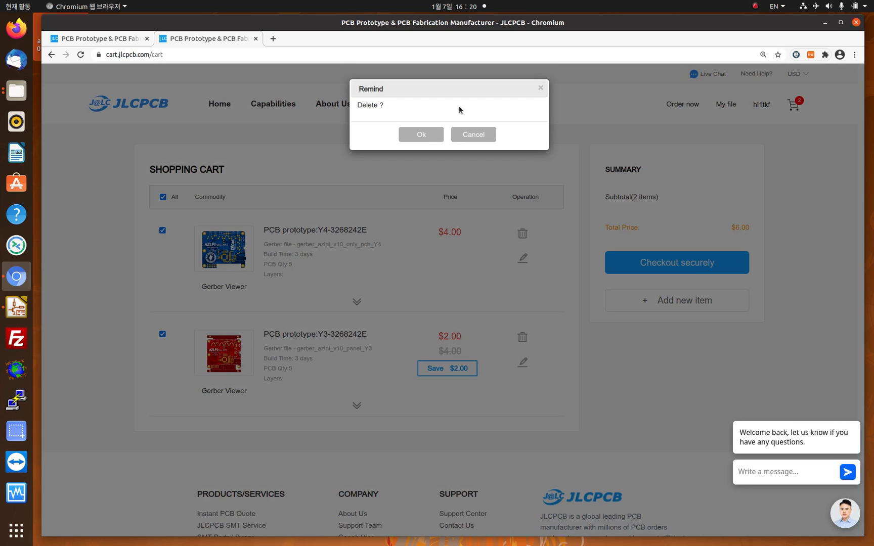
{"action": "left_click", "coordinate": [421, 135]}
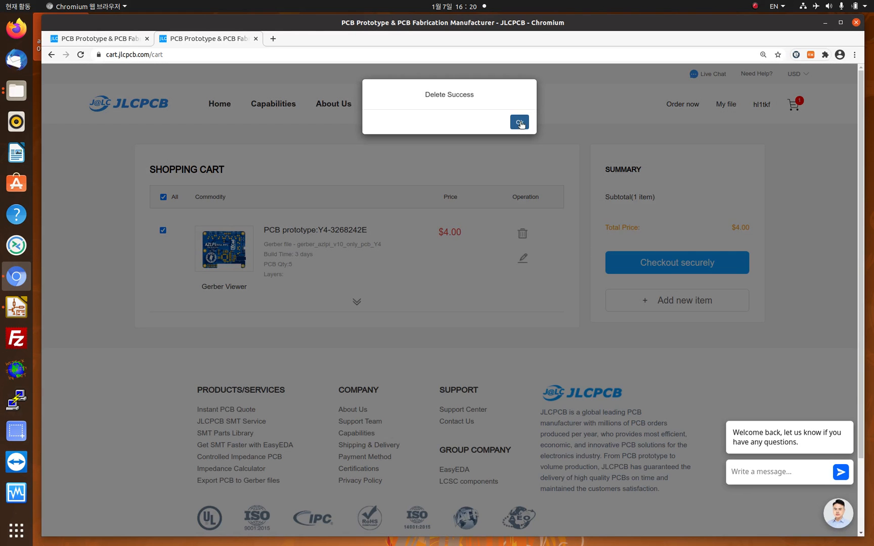
{"action": "left_click", "coordinate": [520, 123]}
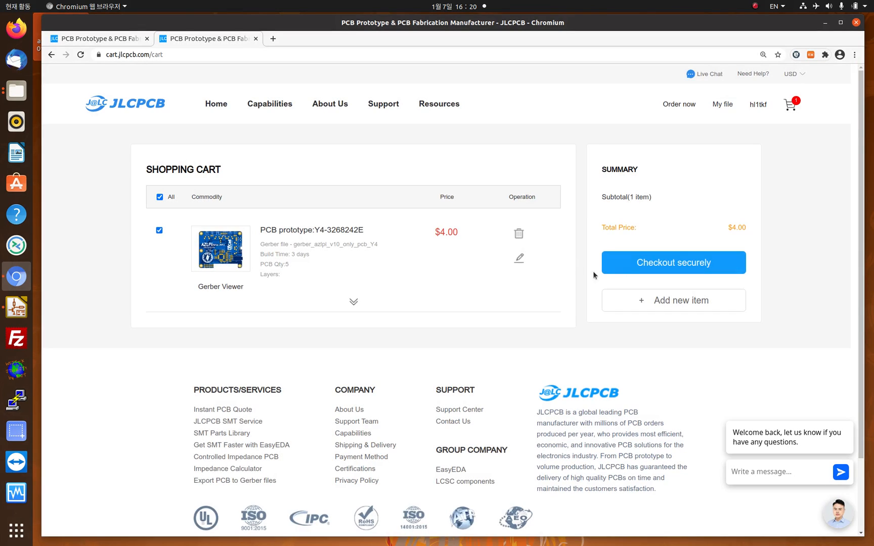
Take the single board to secure checkout, continue with the default shipping address to review the shipping method, and close the checkout page
{"action": "left_click", "coordinate": [651, 263]}
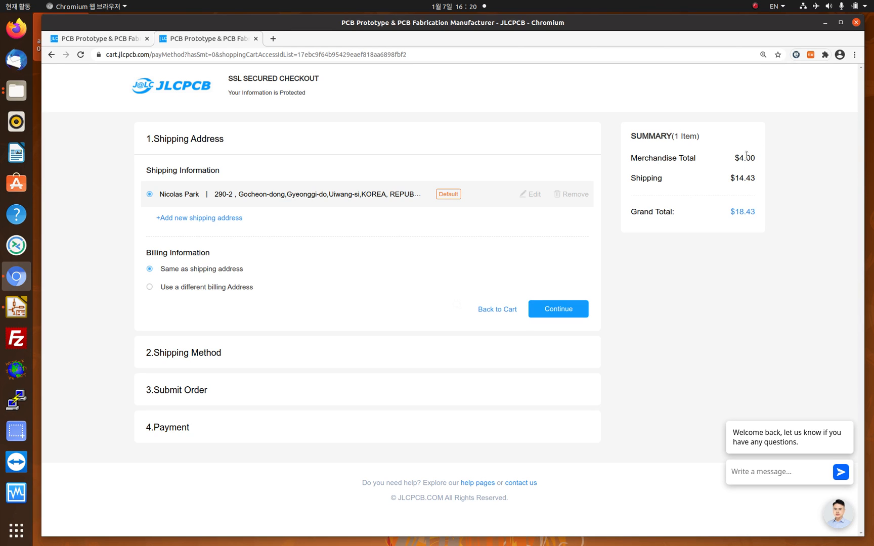
{"action": "left_click", "coordinate": [559, 311]}
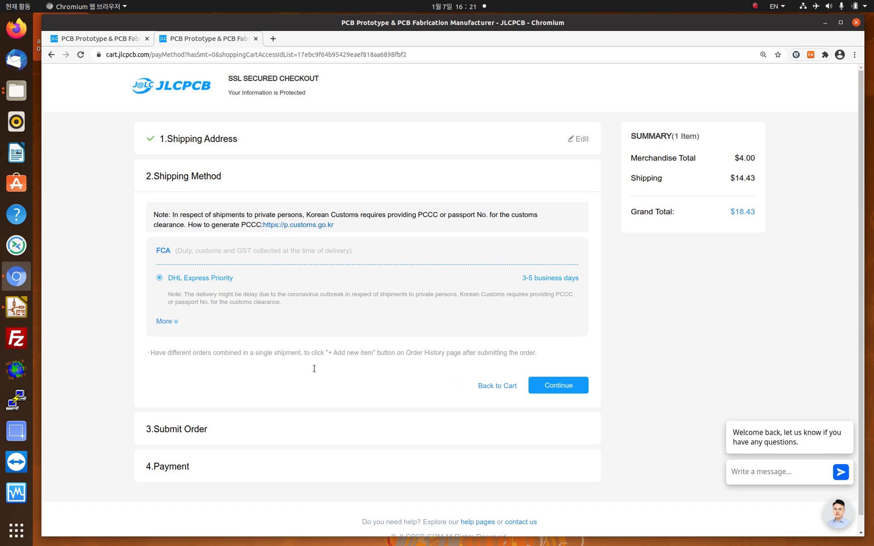
{"action": "left_click", "coordinate": [255, 39]}
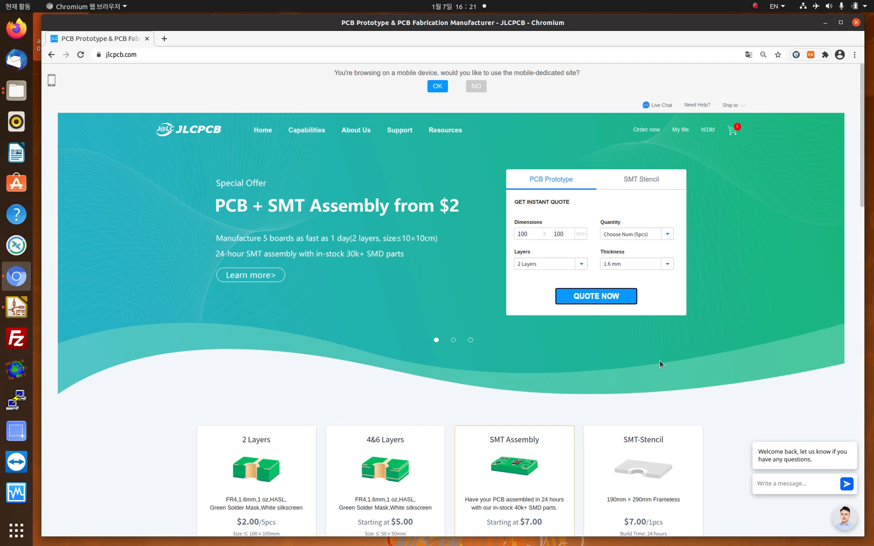
Look over the service offers on the JLCPCB home page, close the browser, and move the KiCad project window lower on the desktop
{"action": "scroll", "coordinate": [660, 360], "scroll_direction": "down", "scroll_amount": 2}
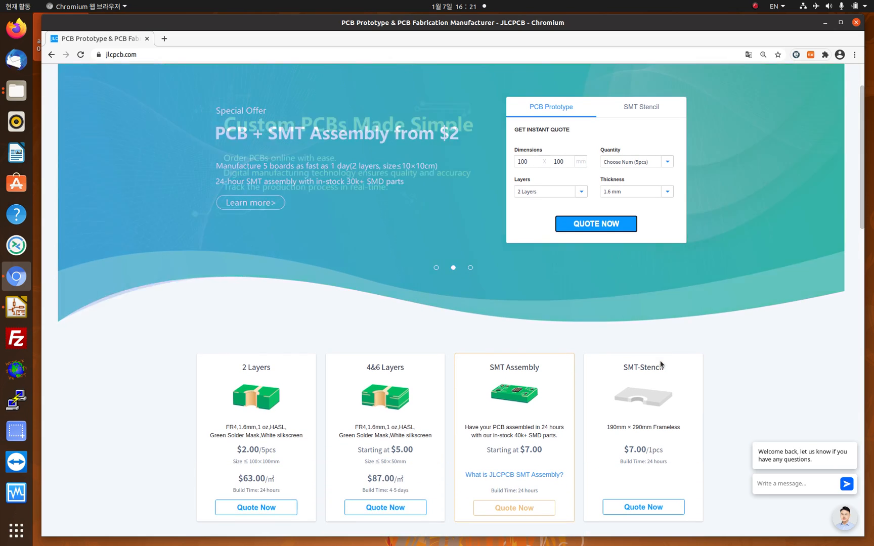
{"action": "scroll", "coordinate": [660, 359], "scroll_direction": "down", "scroll_amount": 1}
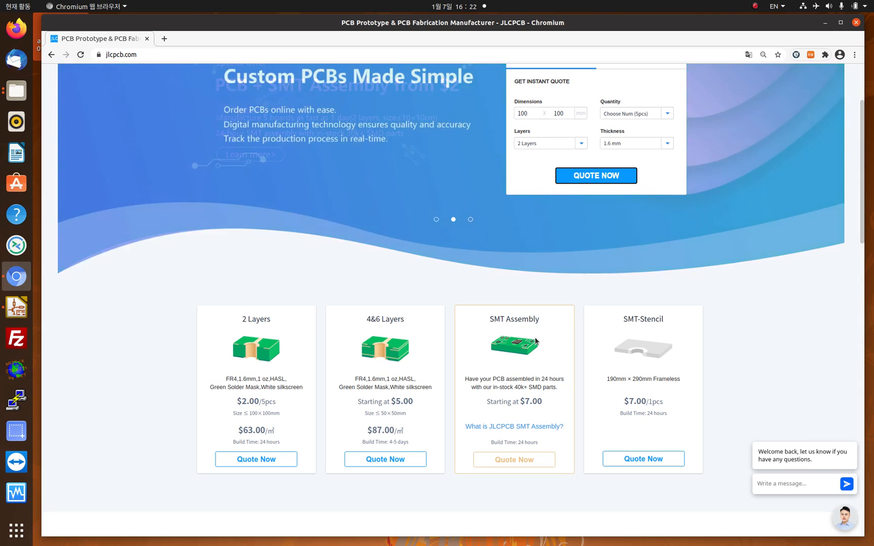
{"action": "left_click", "coordinate": [857, 22]}
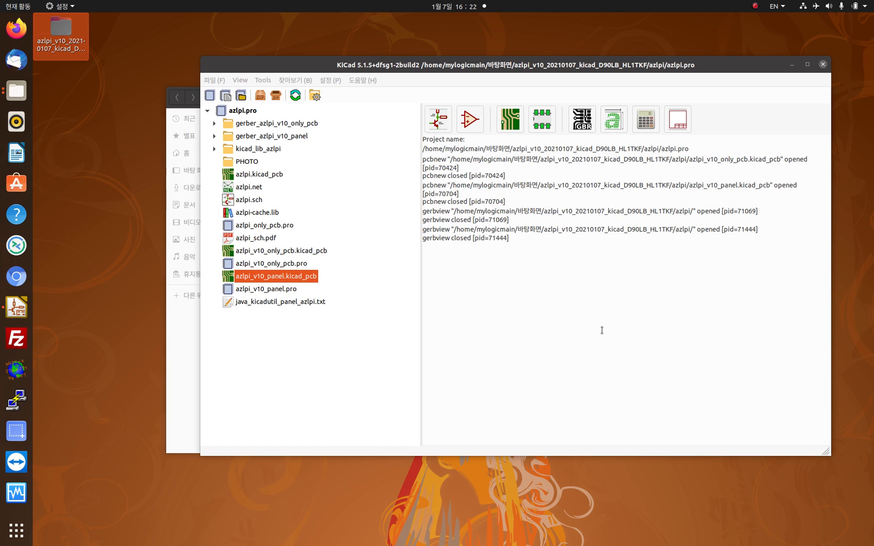
{"action": "left_click_drag", "start_coordinate": [621, 67], "coordinate": [614, 140]}
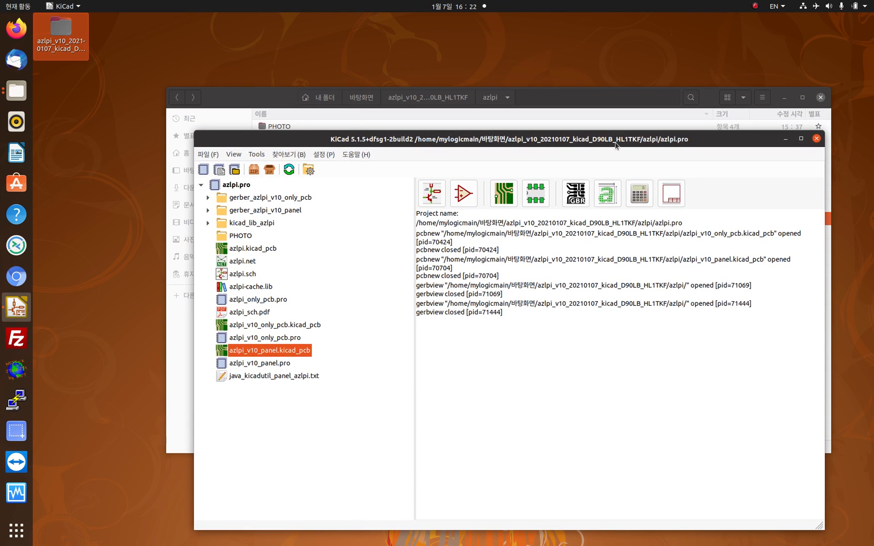